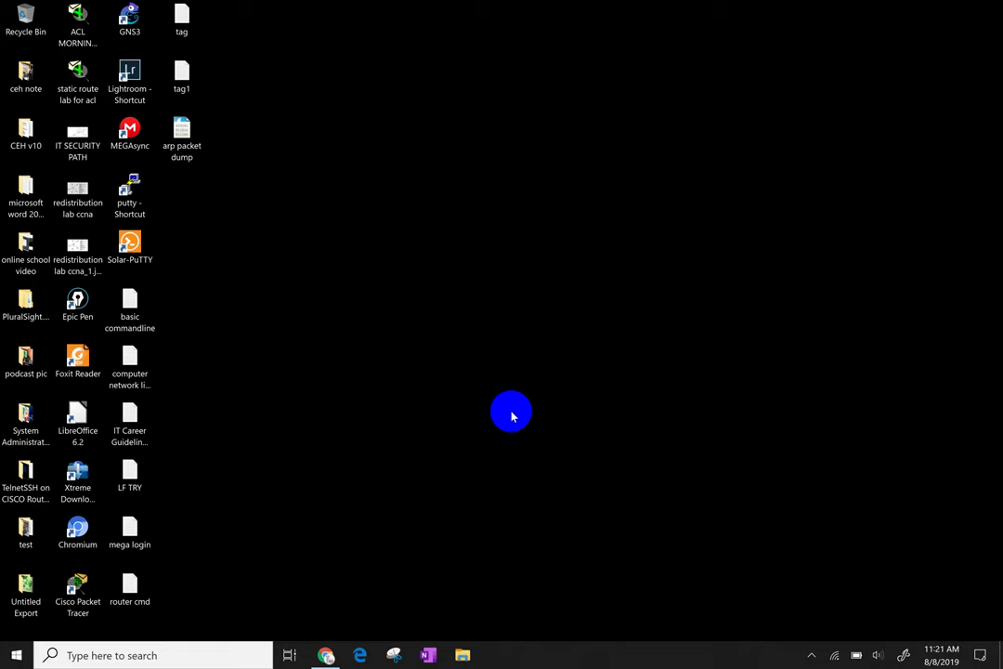
# - Launch PowerPoint by running powerpnt from the Run box
pyautogui.press('super+r')
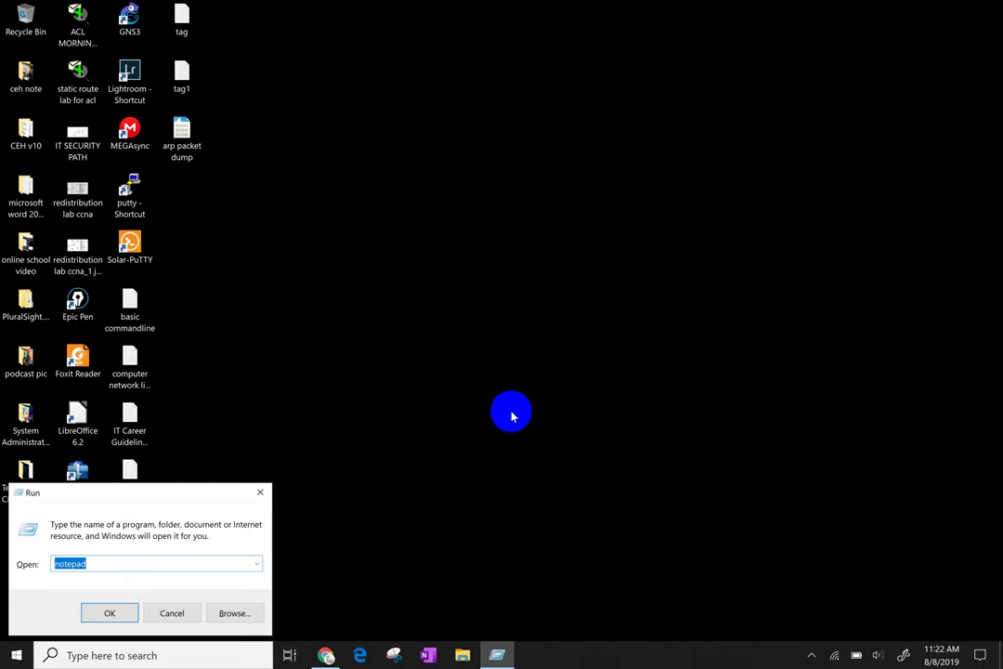
pyautogui.write('power')
pyautogui.write('pnt')
pyautogui.press('Return')
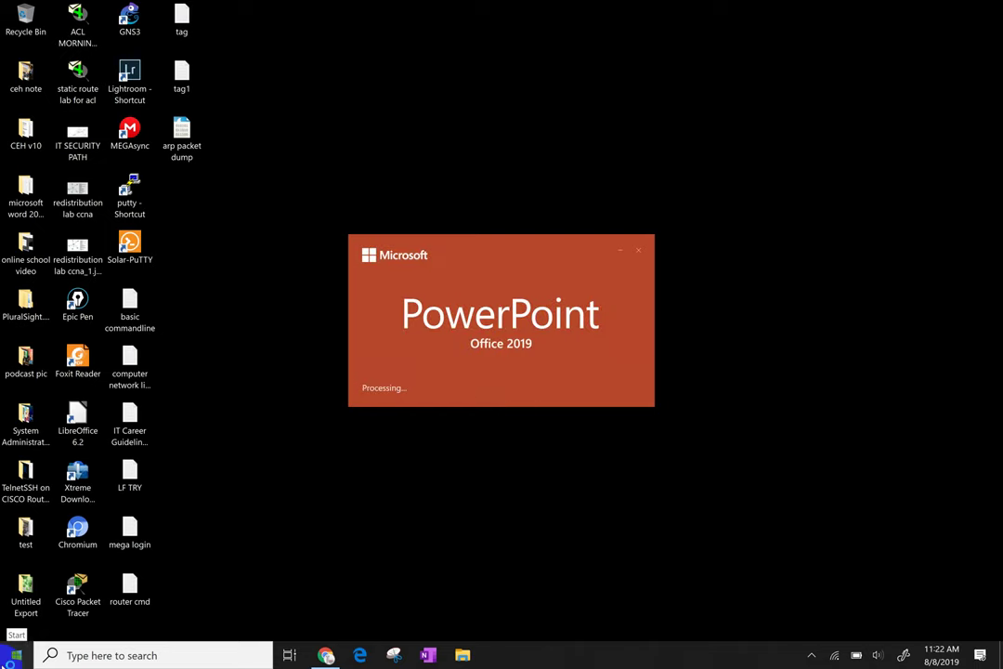
# - Browse the Start menu's app list, then dismiss it to reveal PowerPoint's start screen
pyautogui.click(11, 661)
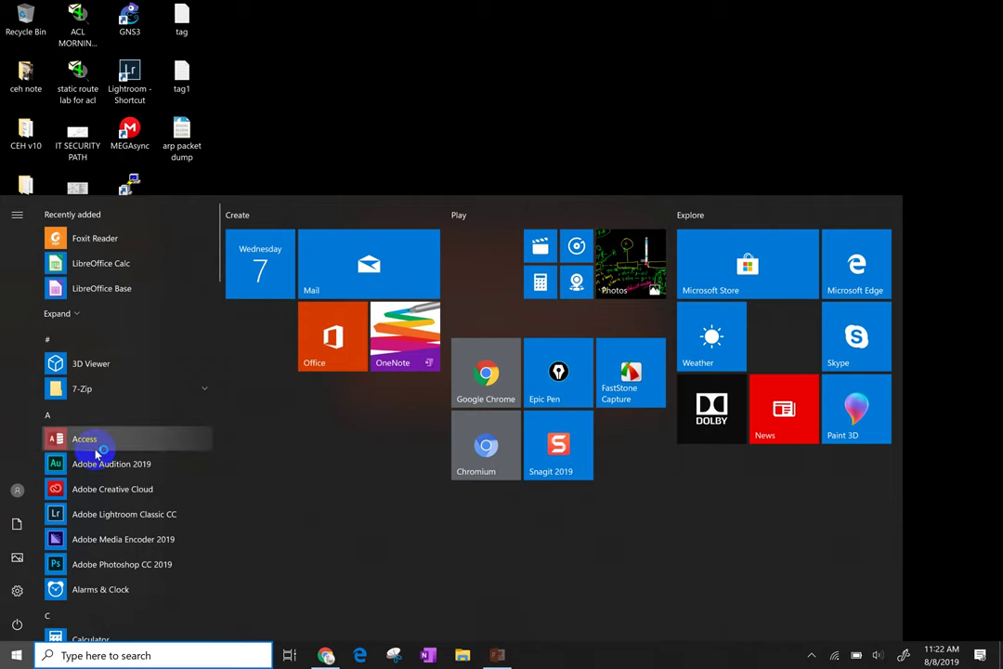
pyautogui.scroll(-2, 95, 453)
pyautogui.scroll(-1, 96, 453)
pyautogui.scroll(-4, 96, 453)
pyautogui.scroll(-4, 96, 453)
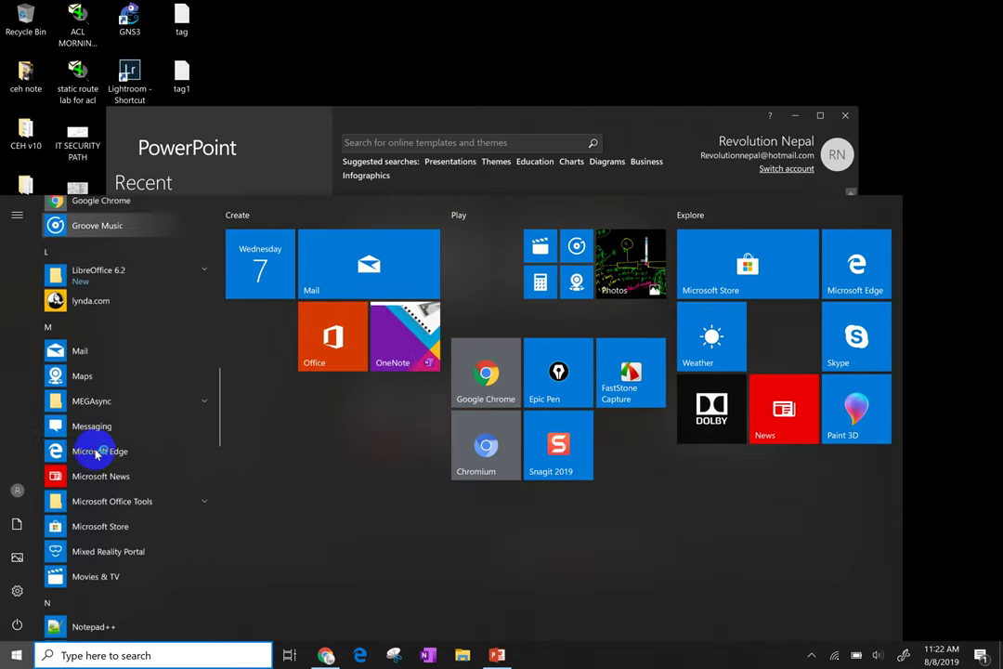
pyautogui.scroll(-4, 95, 453)
pyautogui.scroll(-3, 96, 452)
pyautogui.scroll(-3, 95, 453)
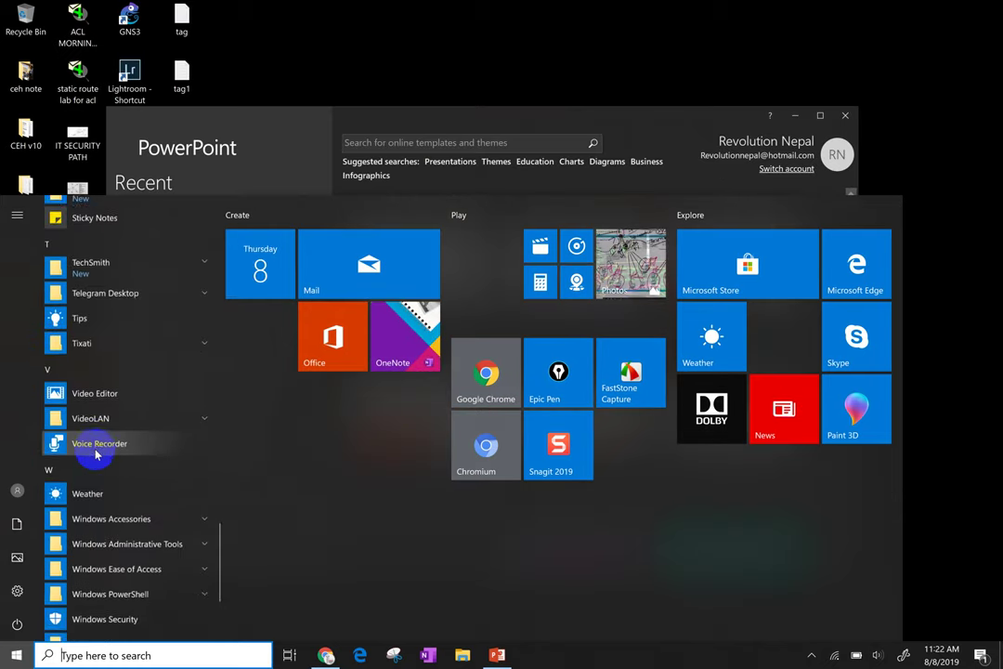
pyautogui.scroll(-5, 95, 452)
pyautogui.scroll(1, 96, 452)
pyautogui.scroll(3, 96, 452)
pyautogui.scroll(3, 96, 452)
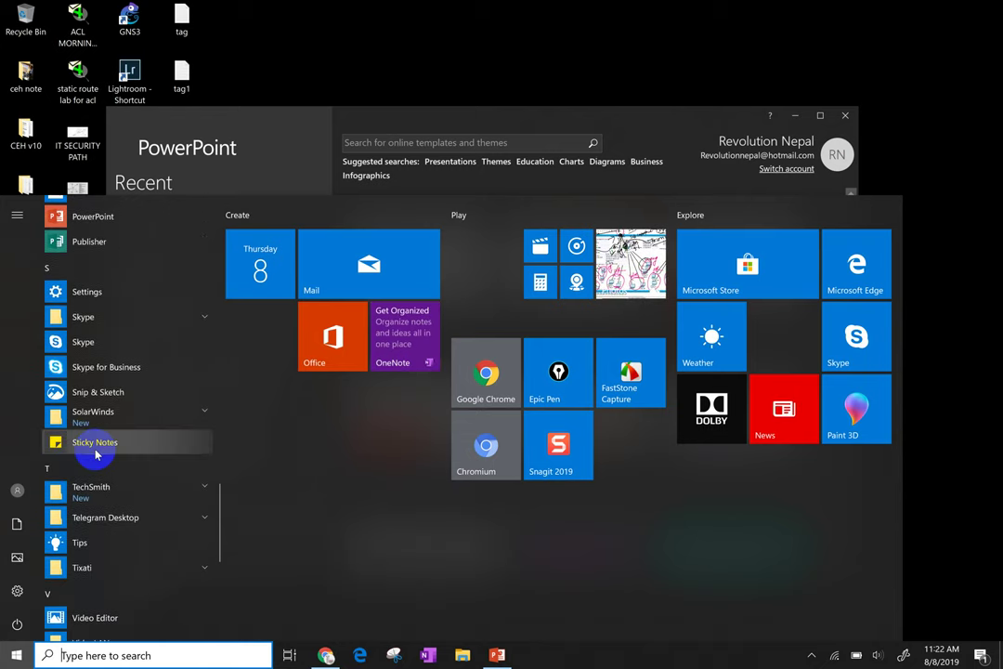
pyautogui.scroll(3, 95, 453)
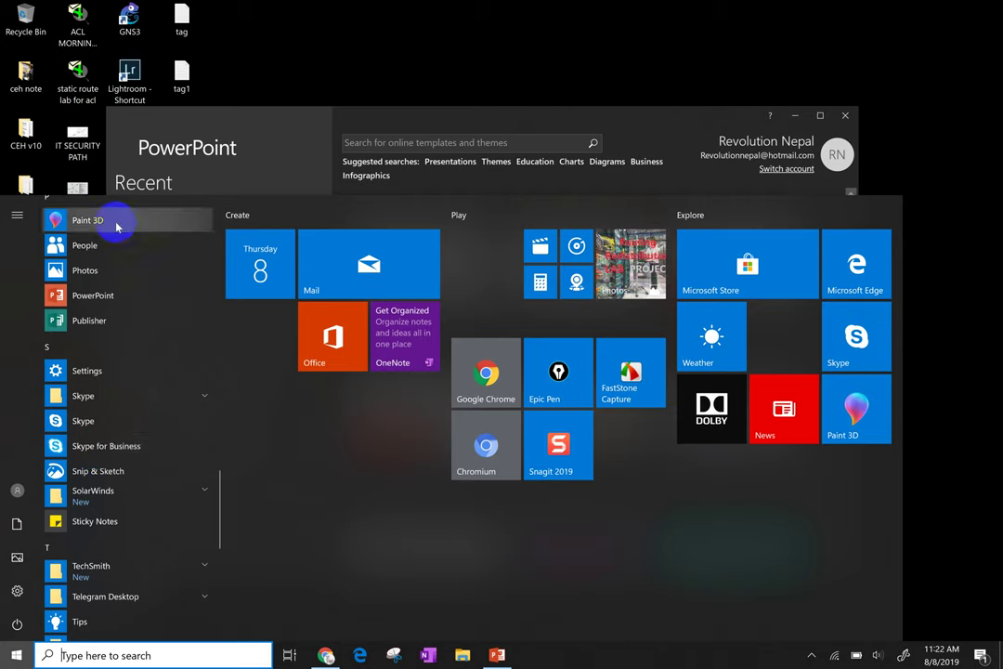
pyautogui.click(539, 130)
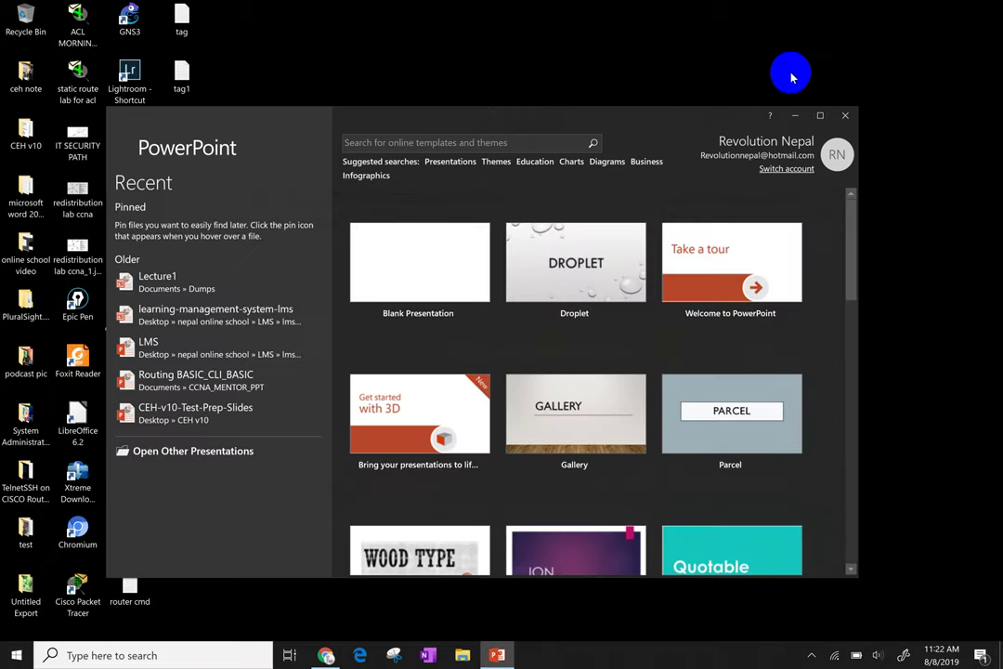
# - Maximize the PowerPoint start screen and create a Blank Presentation
pyautogui.click(820, 115)
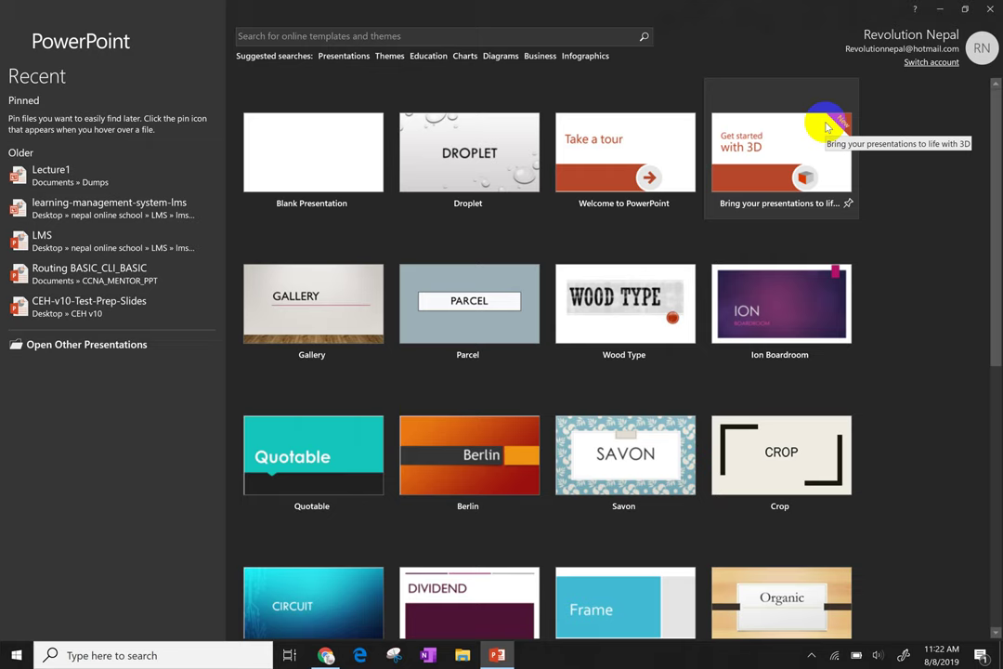
pyautogui.click(827, 127)
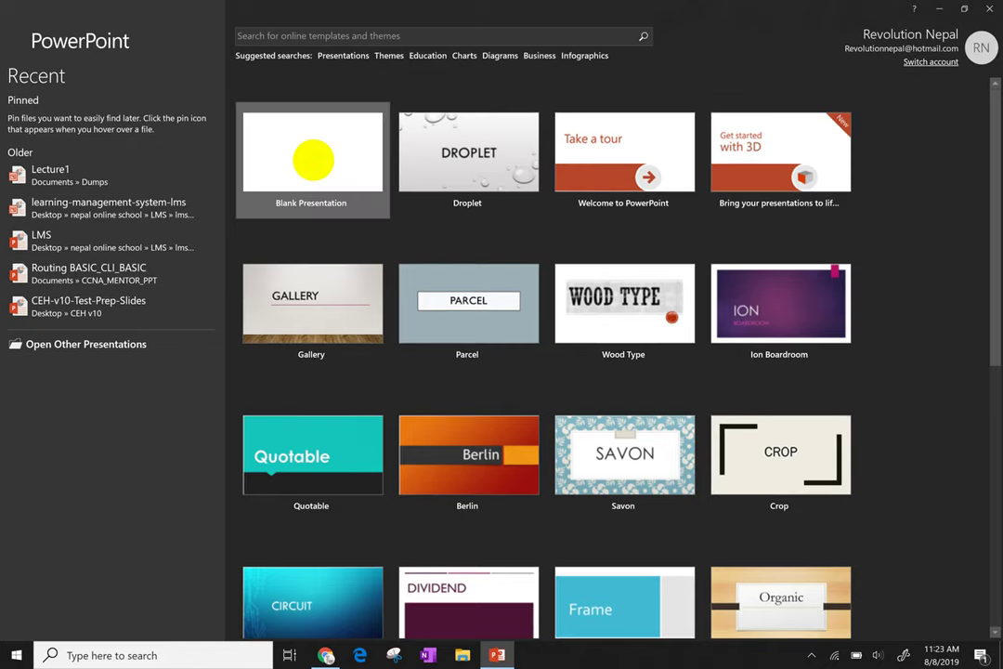
pyautogui.click(313, 160)
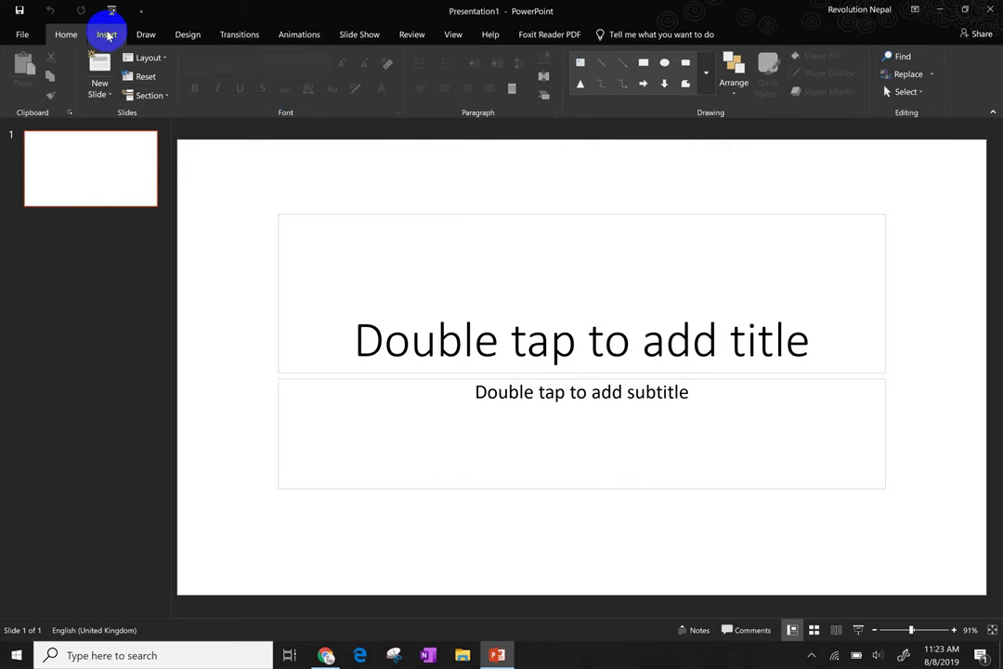
# - Browse File, Insert, Draw and Design, ending on the Transitions options for the title slide
pyautogui.click(24, 39)
pyautogui.click(20, 31)
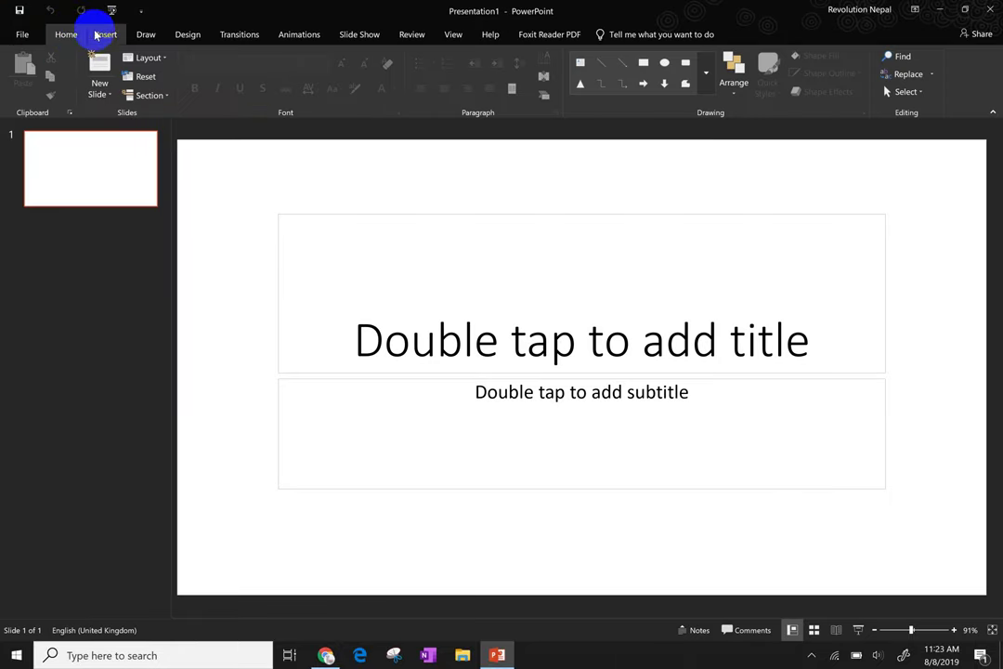
pyautogui.click(109, 35)
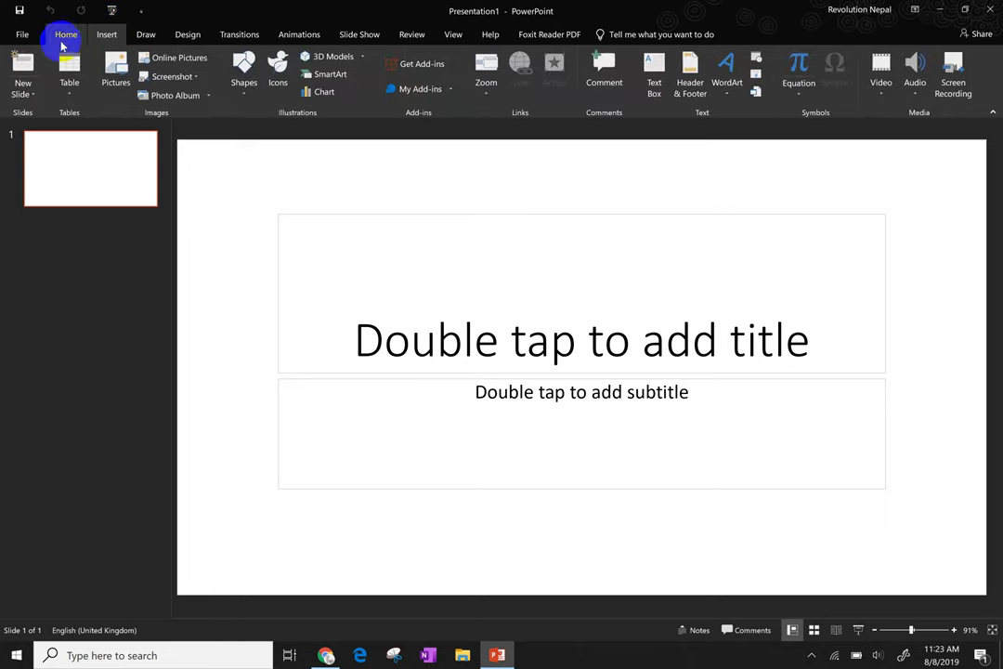
pyautogui.click(146, 36)
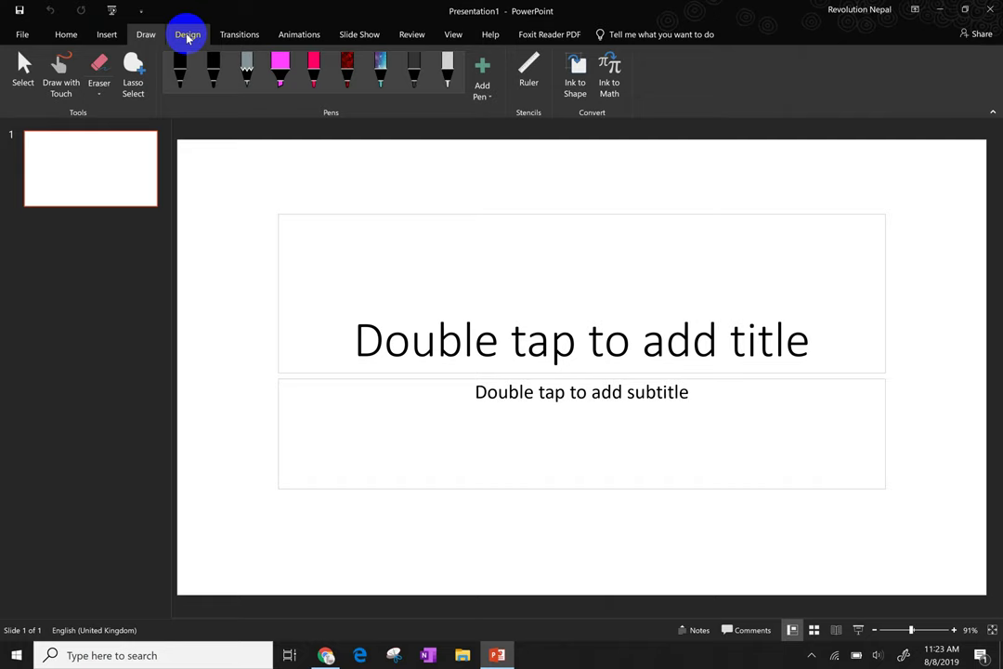
pyautogui.click(186, 36)
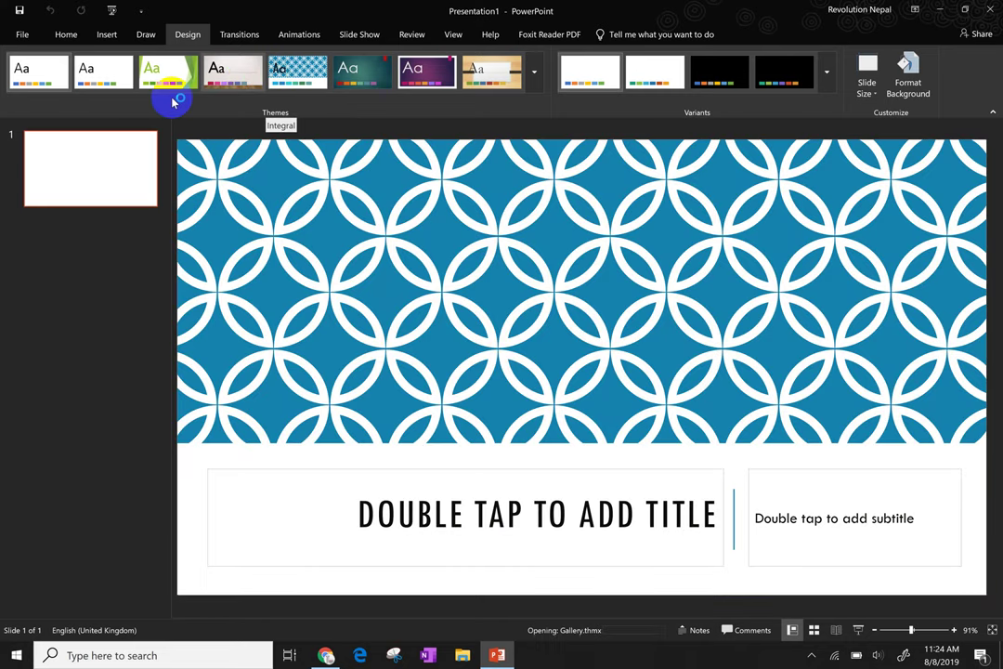
pyautogui.click(244, 35)
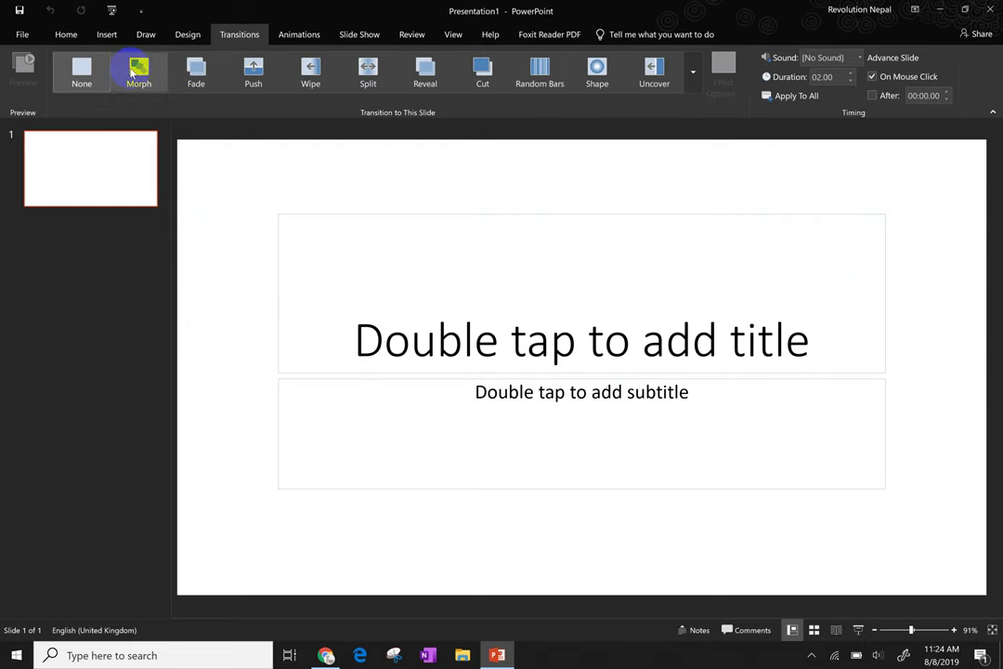
# - Switch the title slide's transition from Morph to Random Bars with a 01.00 duration
pyautogui.click(132, 72)
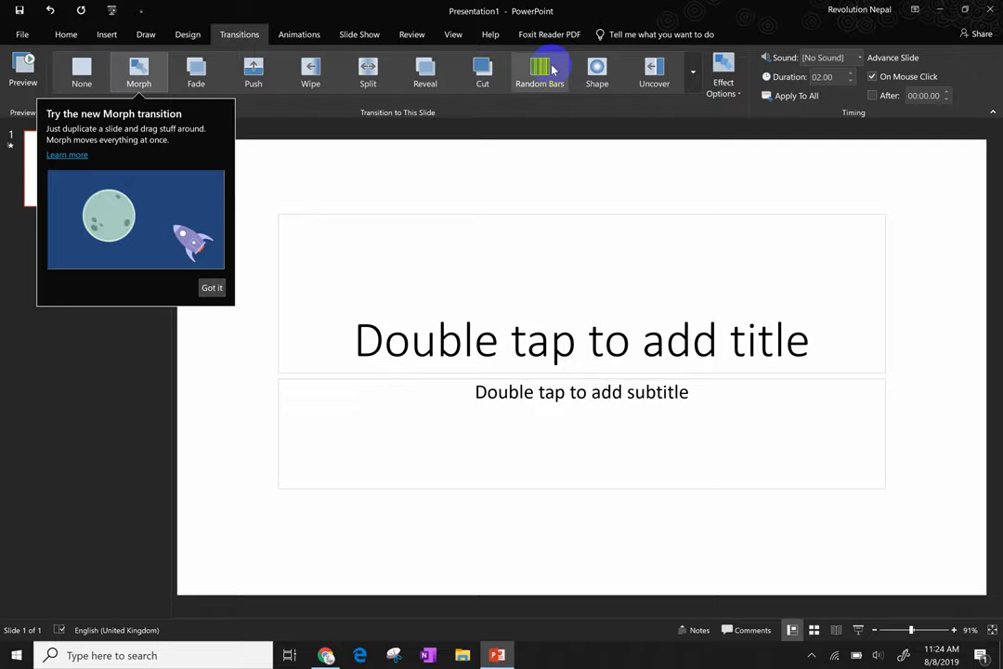
pyautogui.click(551, 70)
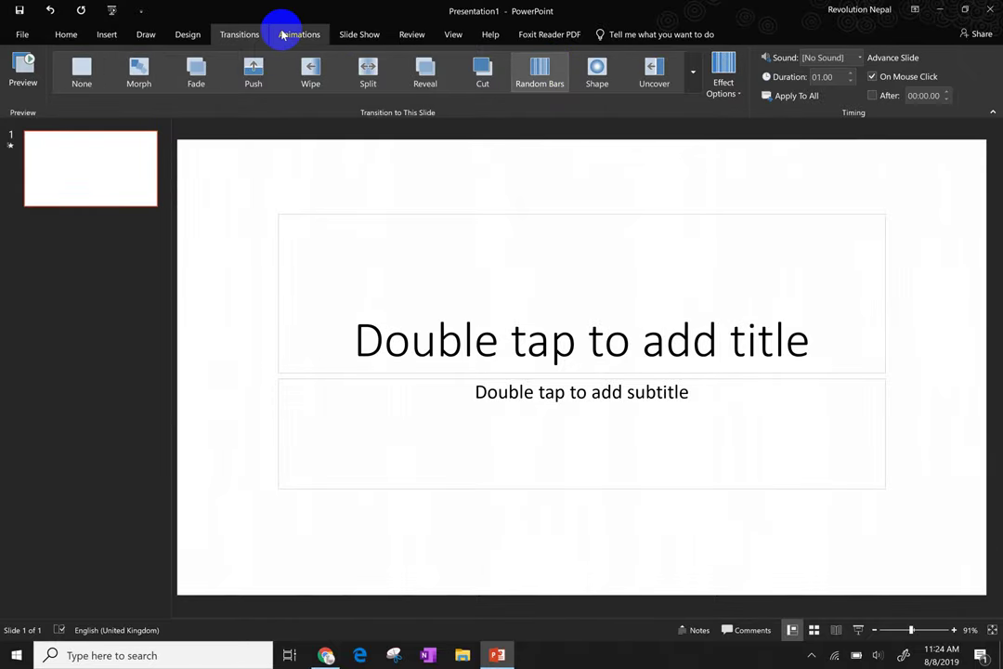
pyautogui.click(283, 35)
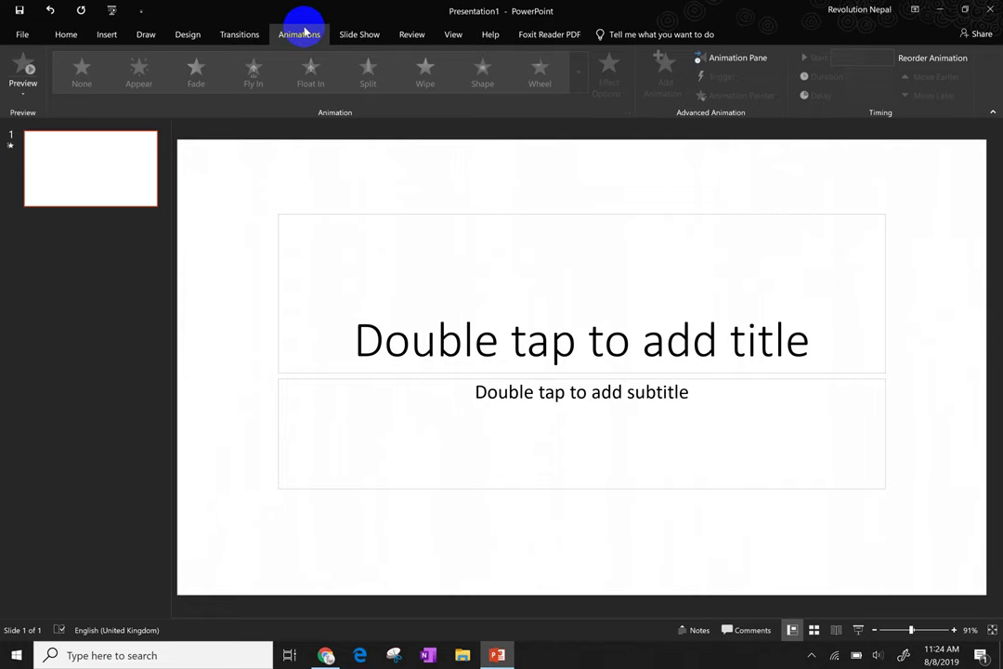
# - Look through the Slide Show, Review, View and Help ribbon options
pyautogui.click(358, 34)
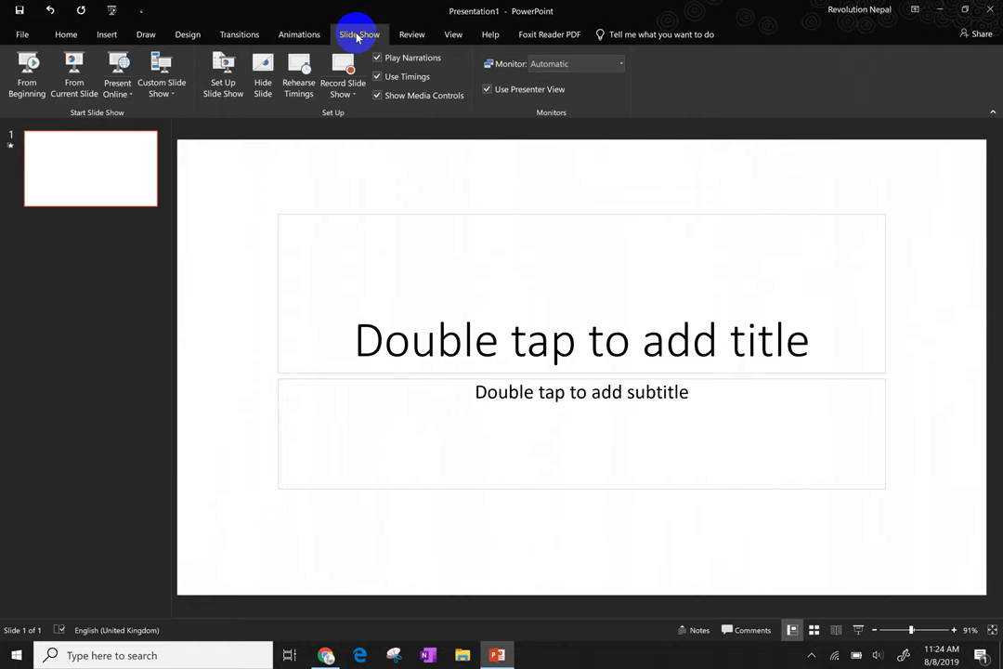
pyautogui.click(413, 34)
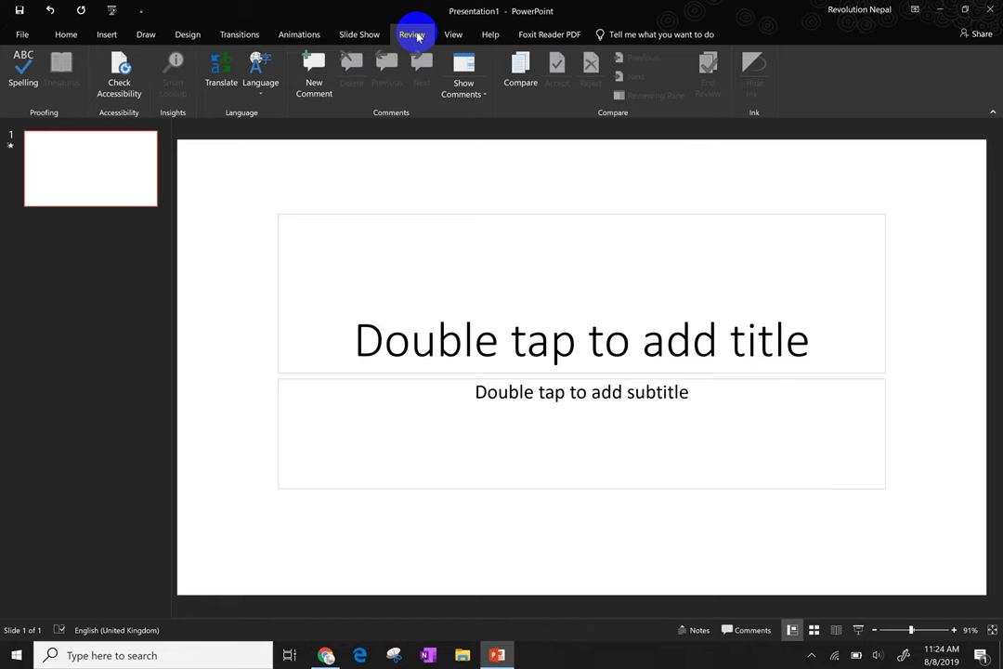
pyautogui.click(454, 40)
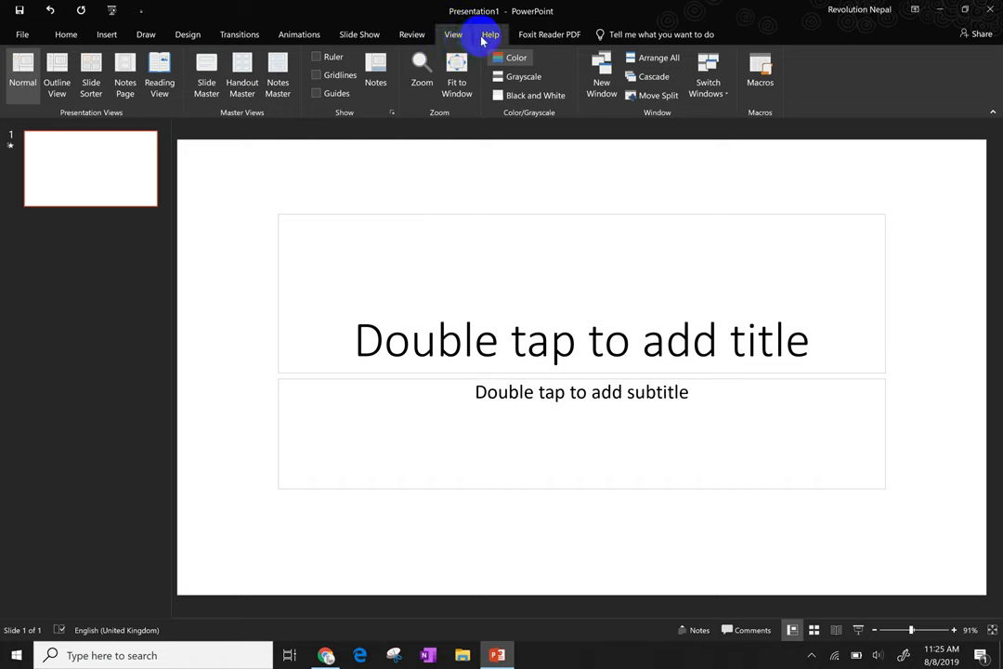
pyautogui.click(482, 39)
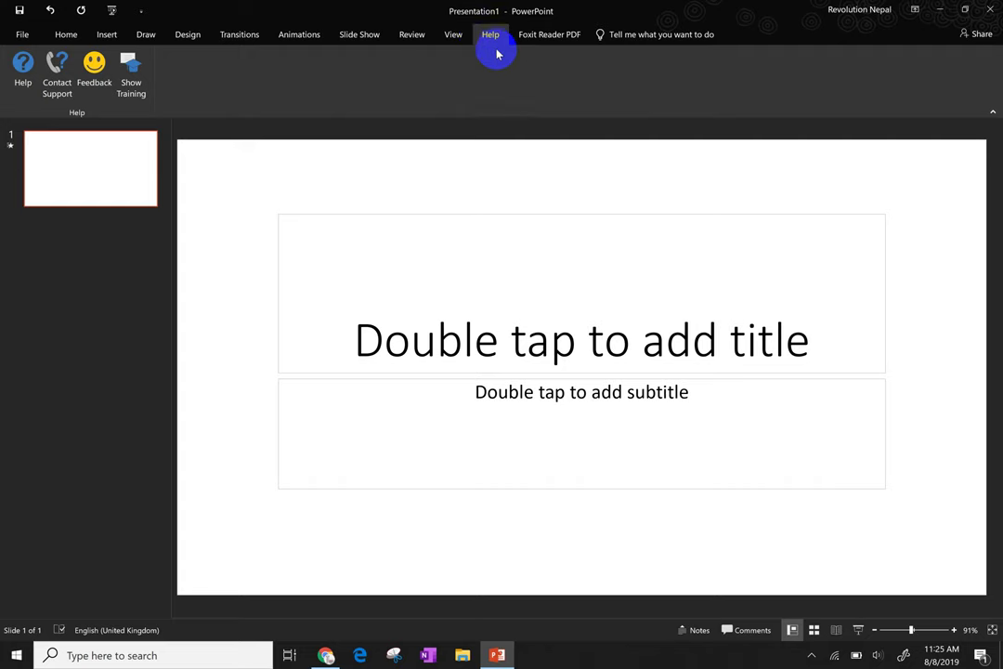
# - Show the Foxit Reader PDF creation options on the ribbon
pyautogui.click(544, 39)
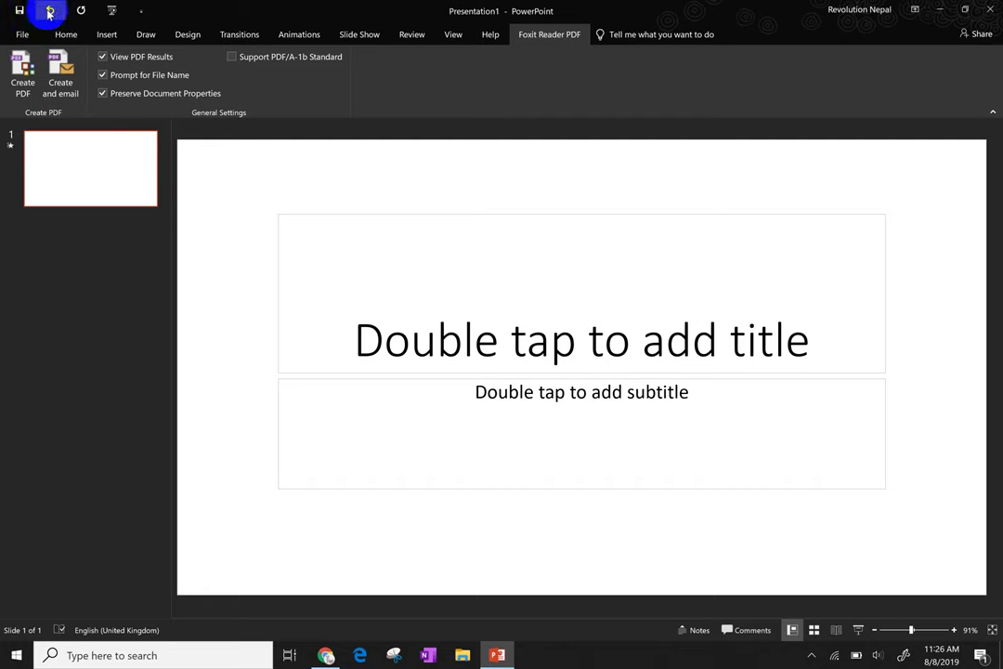
# - Title the slide 'ram', undoing and then redoing the entry
pyautogui.click(428, 333)
pyautogui.write('ram')
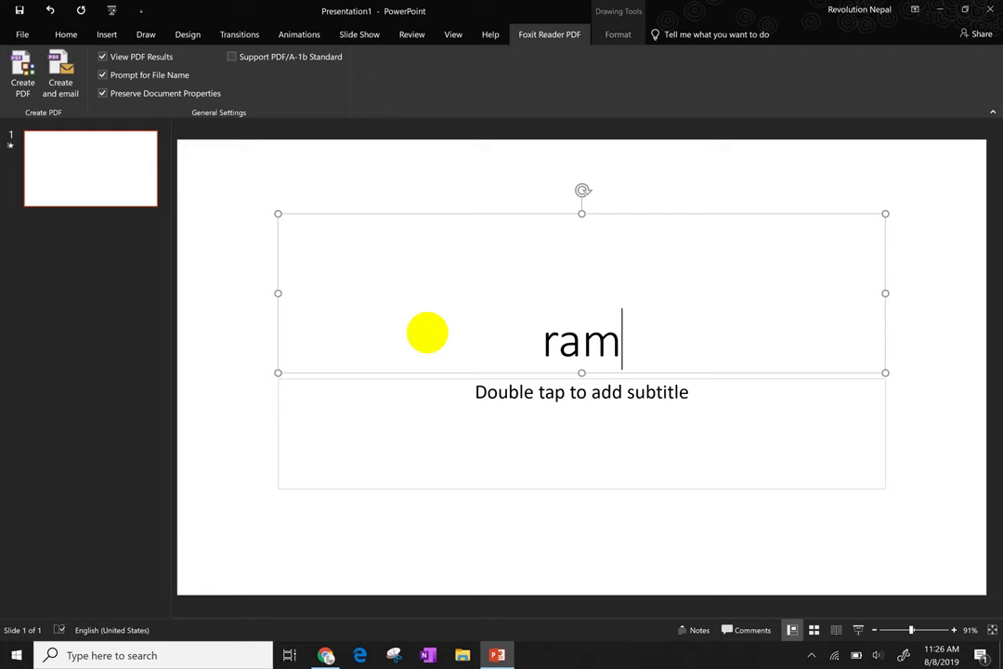
pyautogui.click(52, 12)
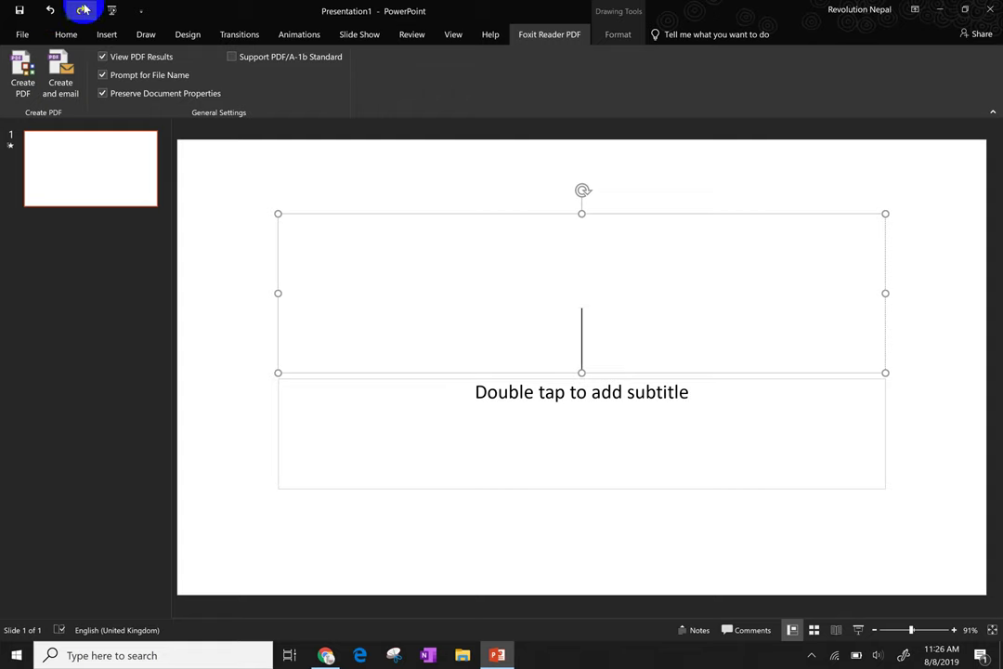
pyautogui.click(82, 11)
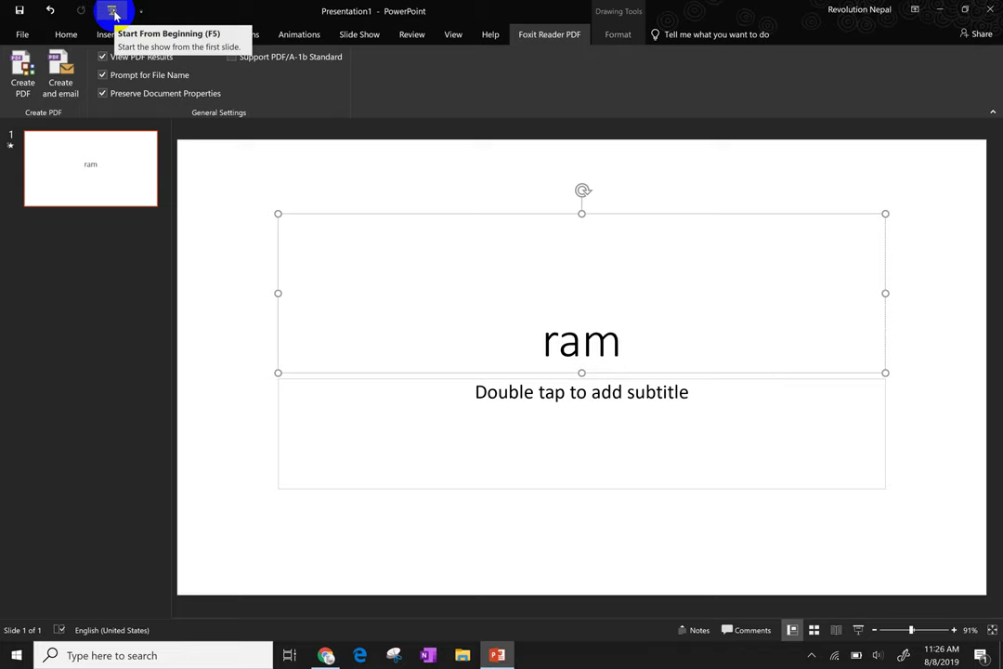
# - Run the slide show from the first slide, exit it, and open the Quick Access Toolbar customization list
pyautogui.click(114, 13)
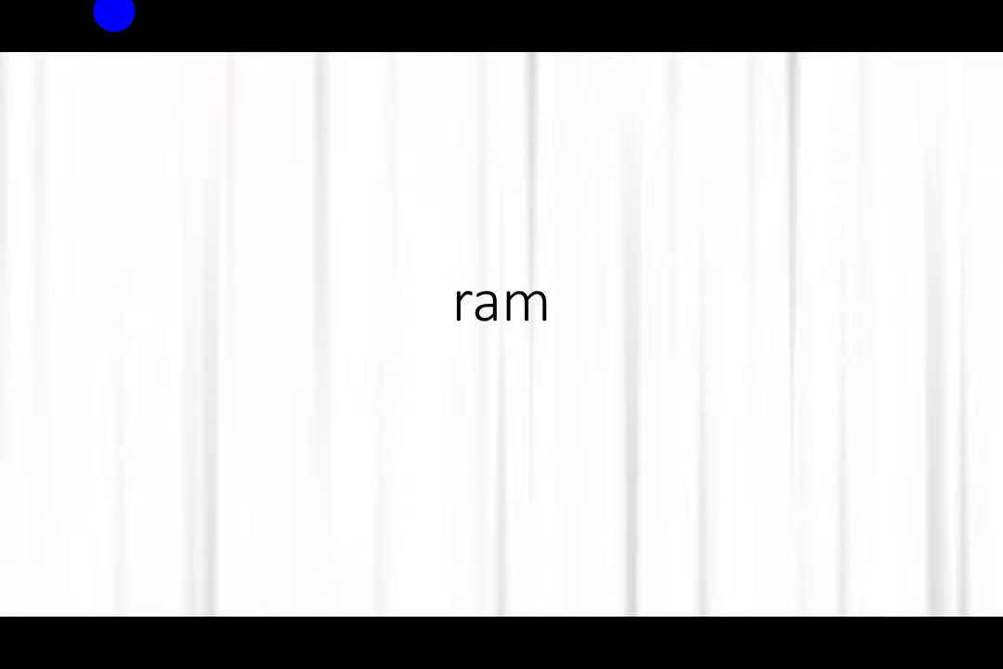
pyautogui.press('Escape')
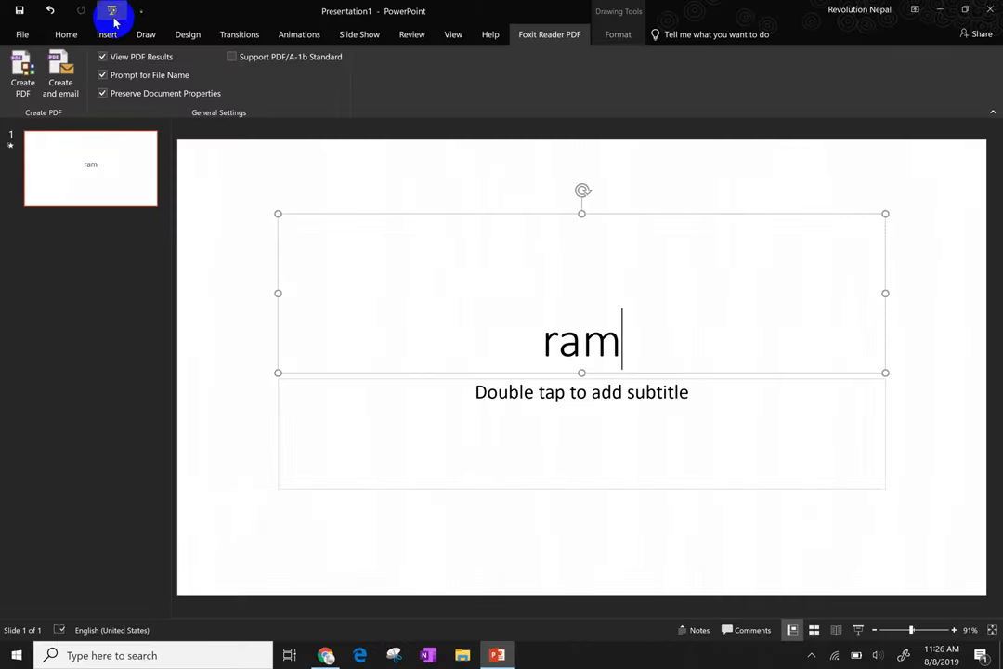
pyautogui.click(135, 16)
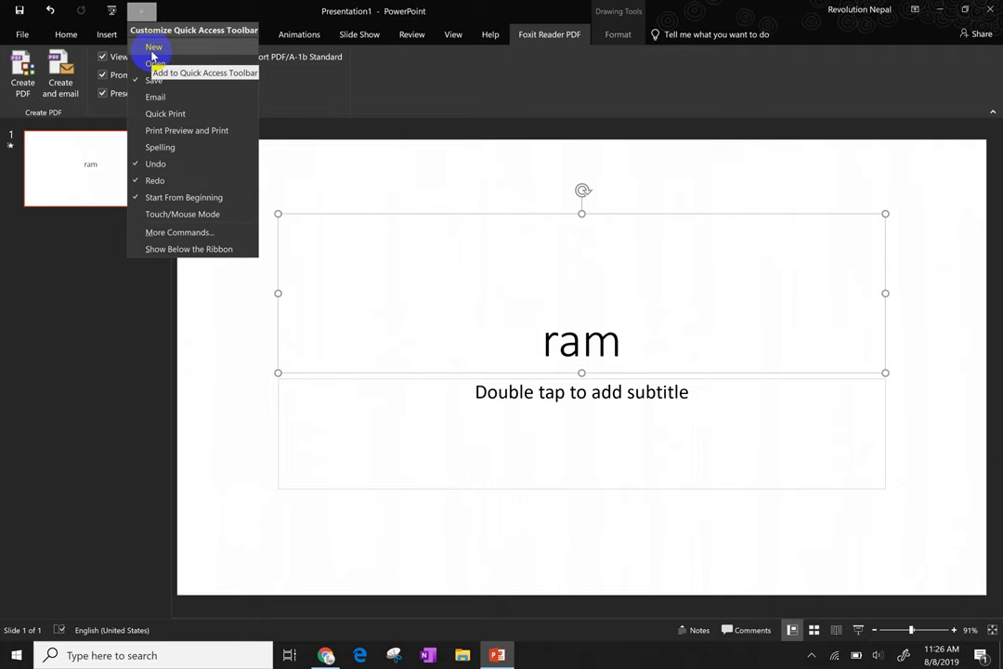
# - Pin New, Open and Email to the Quick Access Toolbar, briefly trying the Open page
pyautogui.click(154, 51)
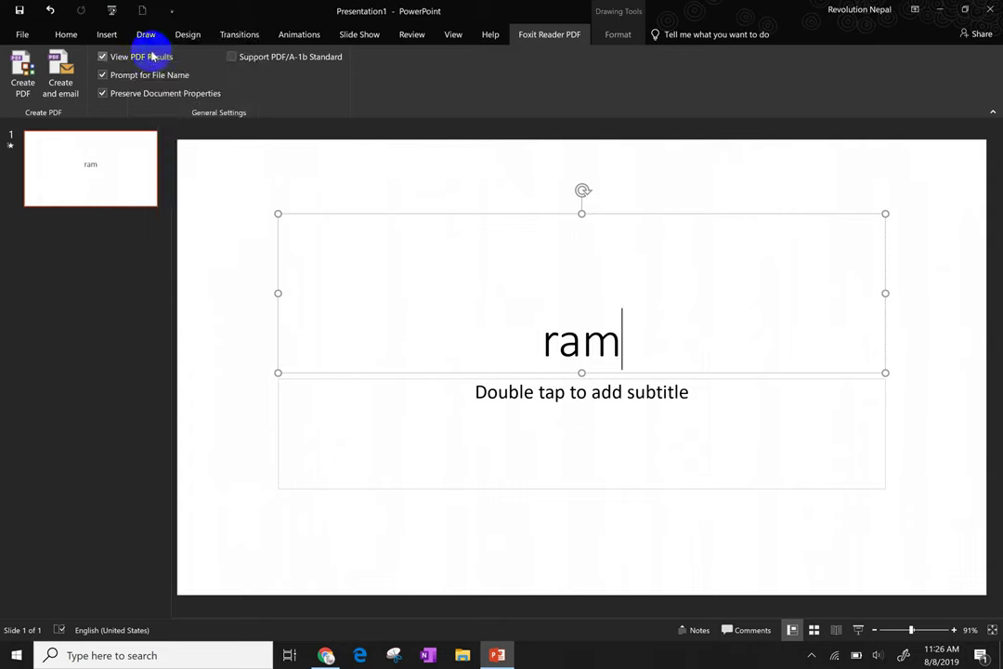
pyautogui.click(171, 12)
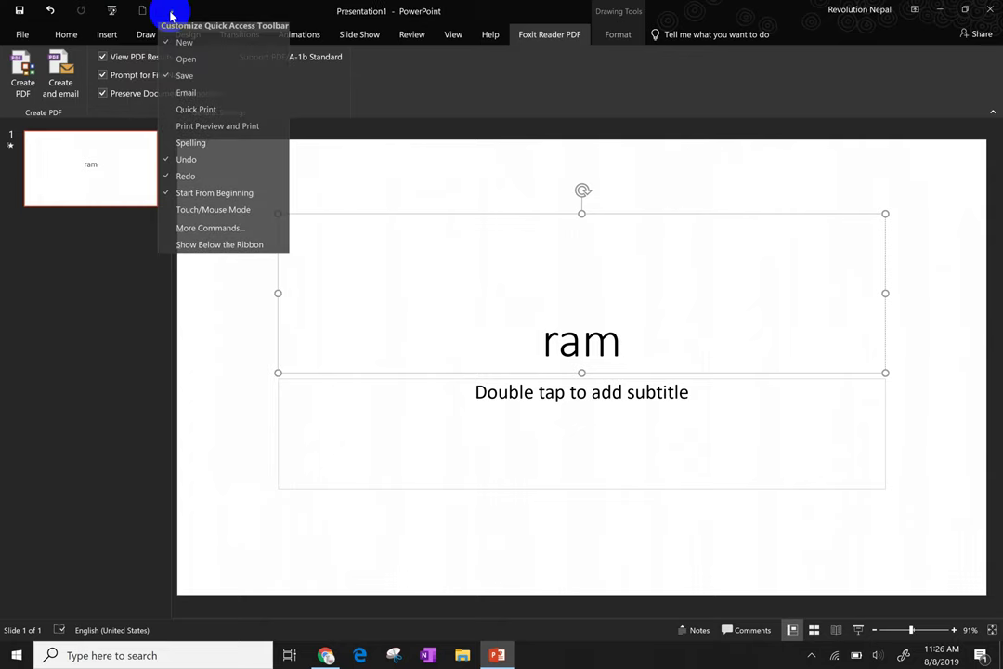
pyautogui.click(187, 63)
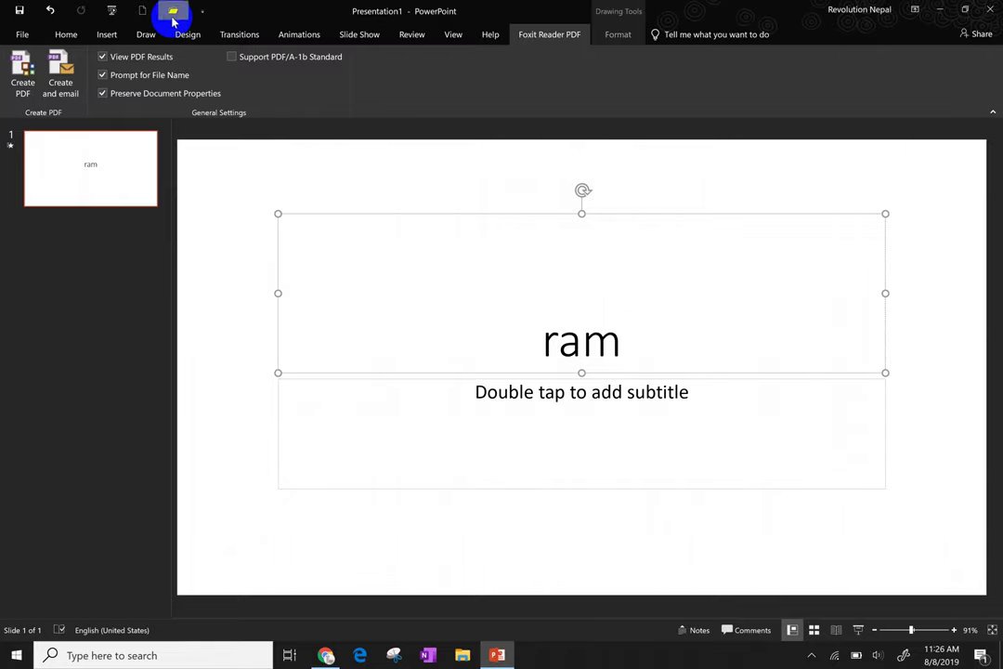
pyautogui.click(171, 11)
pyautogui.click(180, 105)
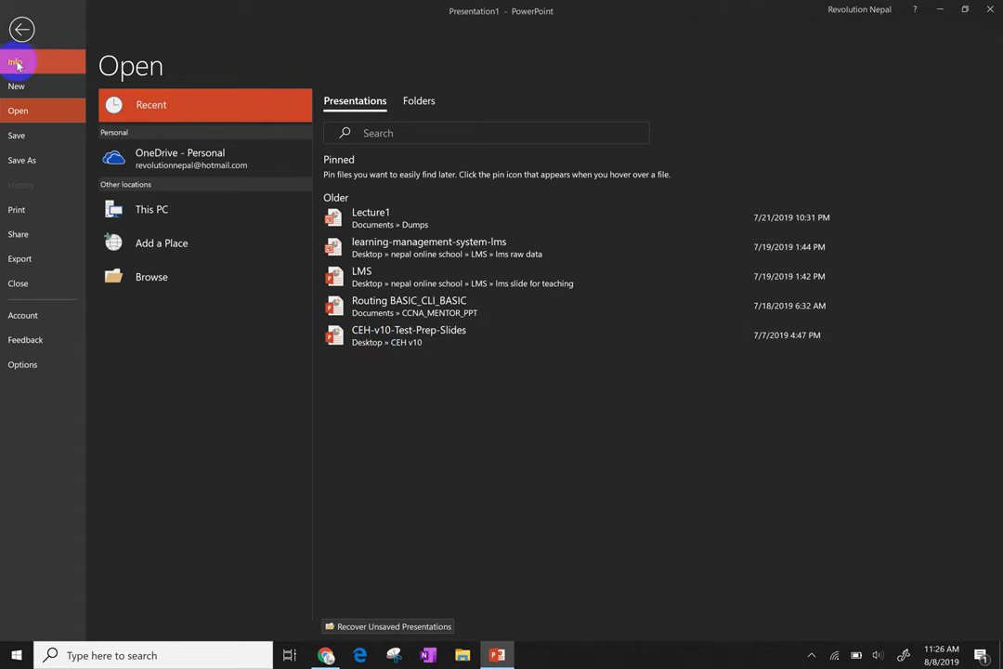
pyautogui.click(22, 31)
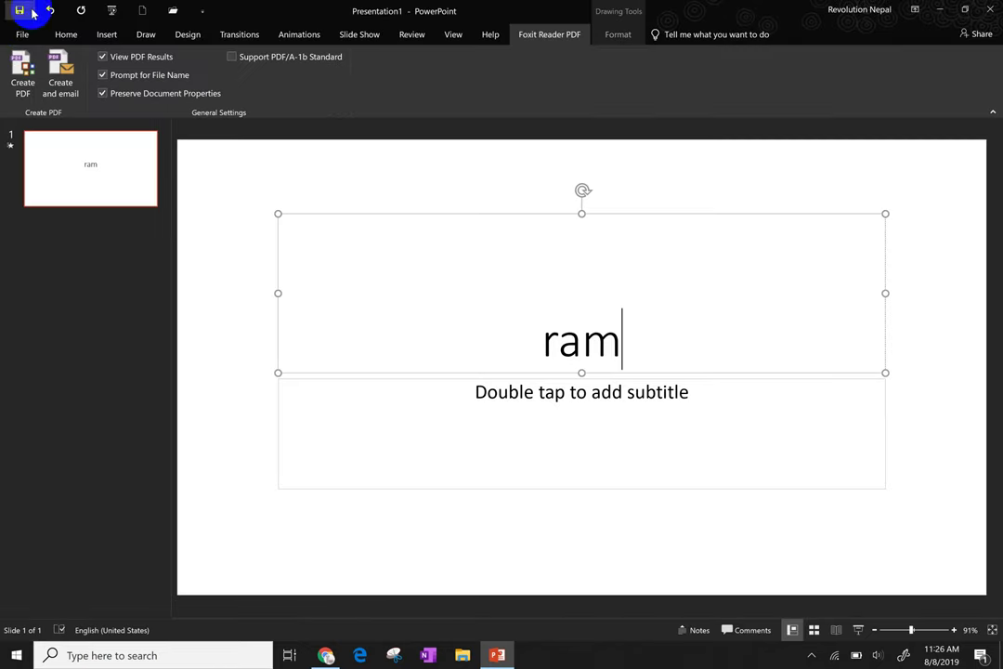
pyautogui.click(207, 21)
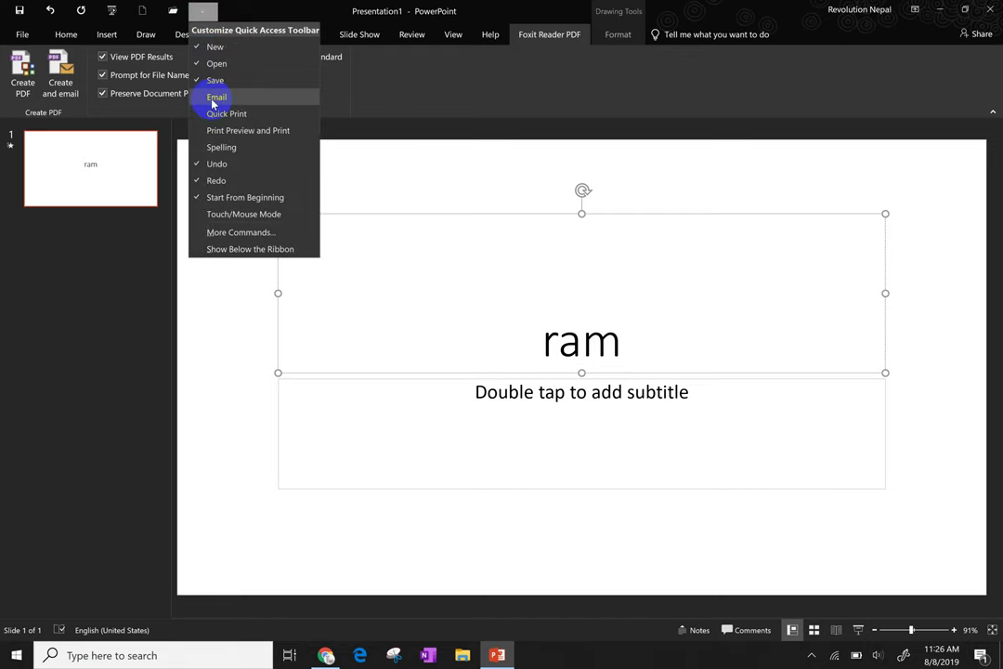
pyautogui.click(213, 102)
# - Pin Quick Print, Print Preview and Print, Spelling and Touch/Mouse Mode; close More Commands unchanged
pyautogui.click(237, 13)
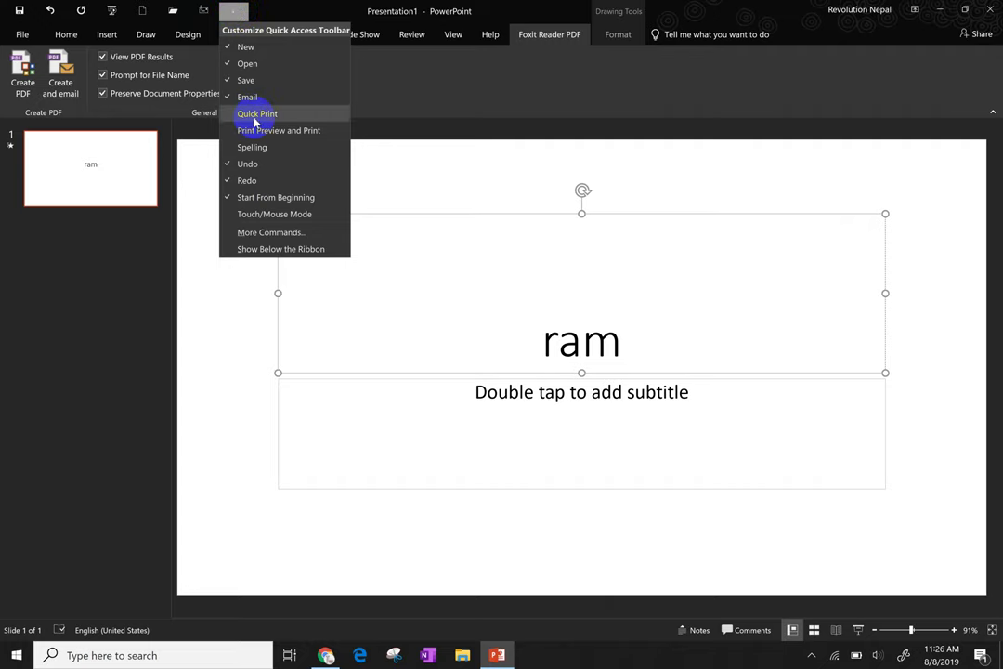
pyautogui.click(253, 114)
pyautogui.click(265, 11)
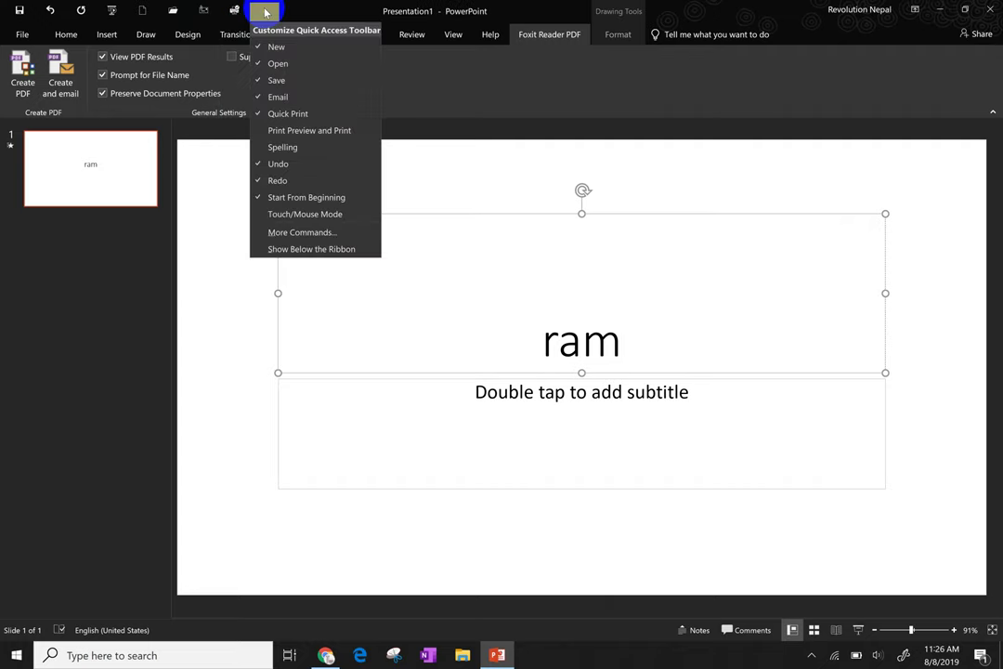
pyautogui.click(344, 131)
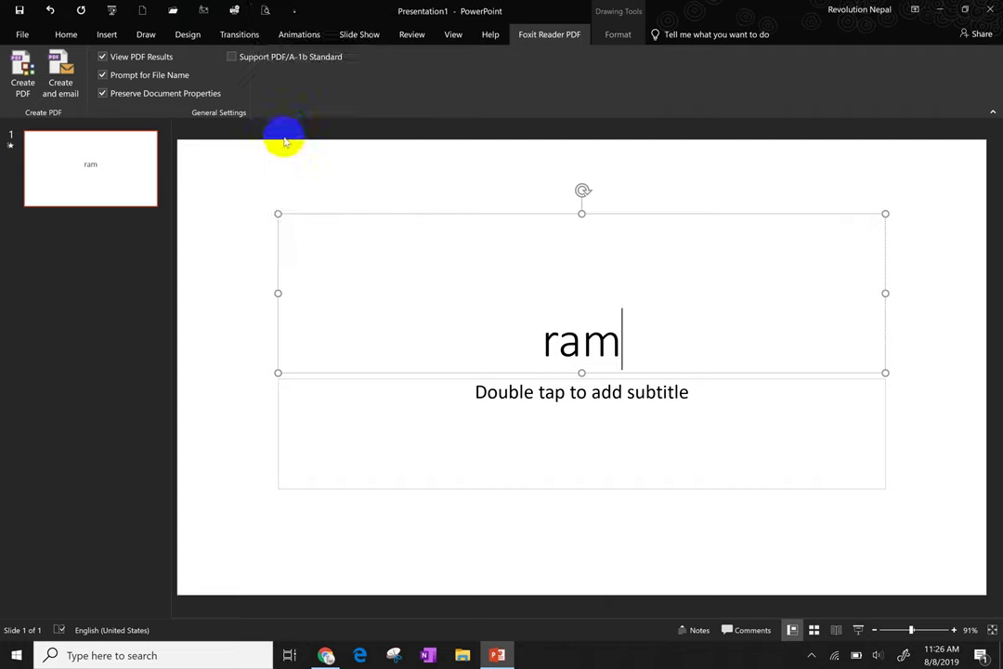
pyautogui.click(295, 14)
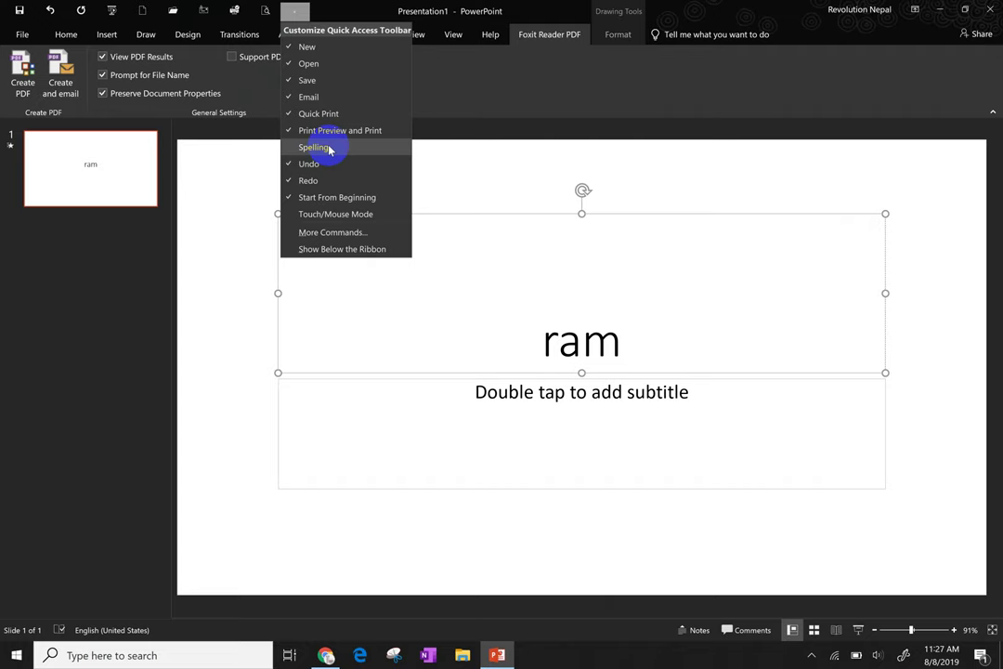
pyautogui.click(328, 149)
pyautogui.click(325, 11)
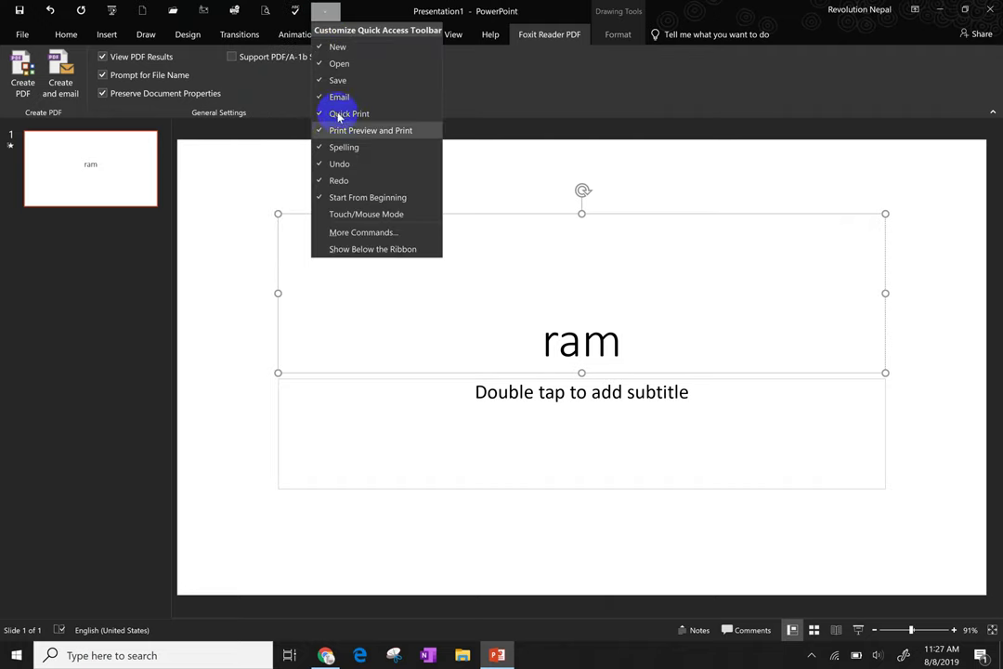
pyautogui.click(354, 218)
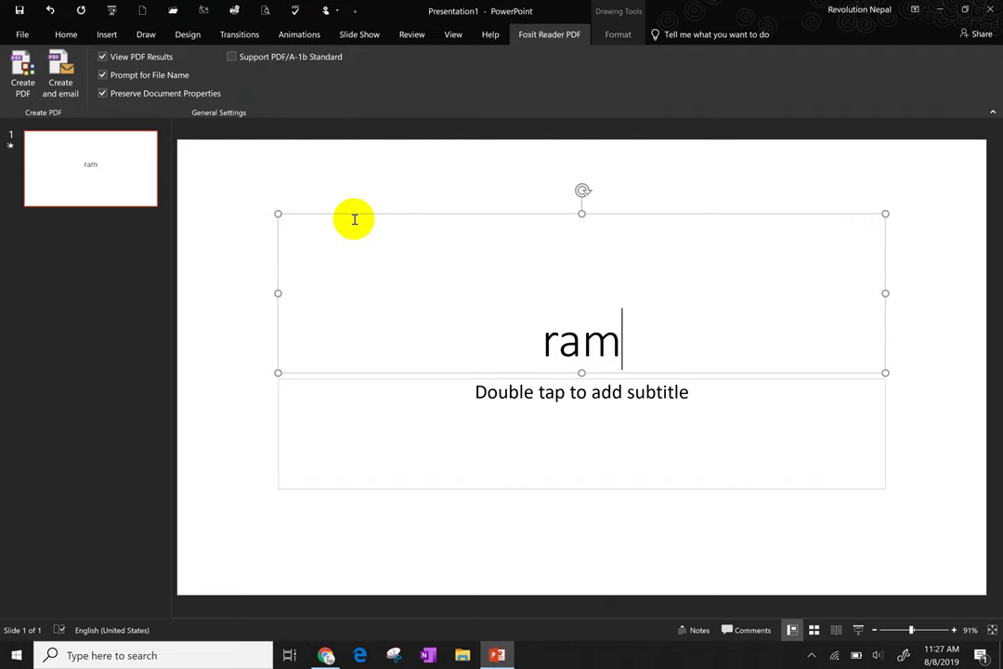
pyautogui.click(361, 14)
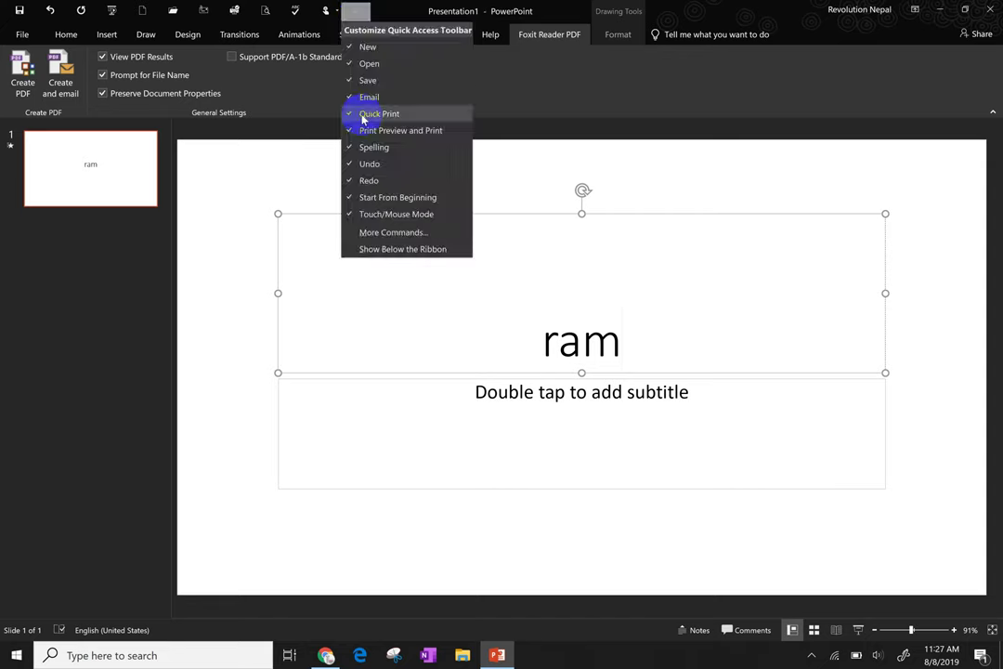
pyautogui.click(390, 233)
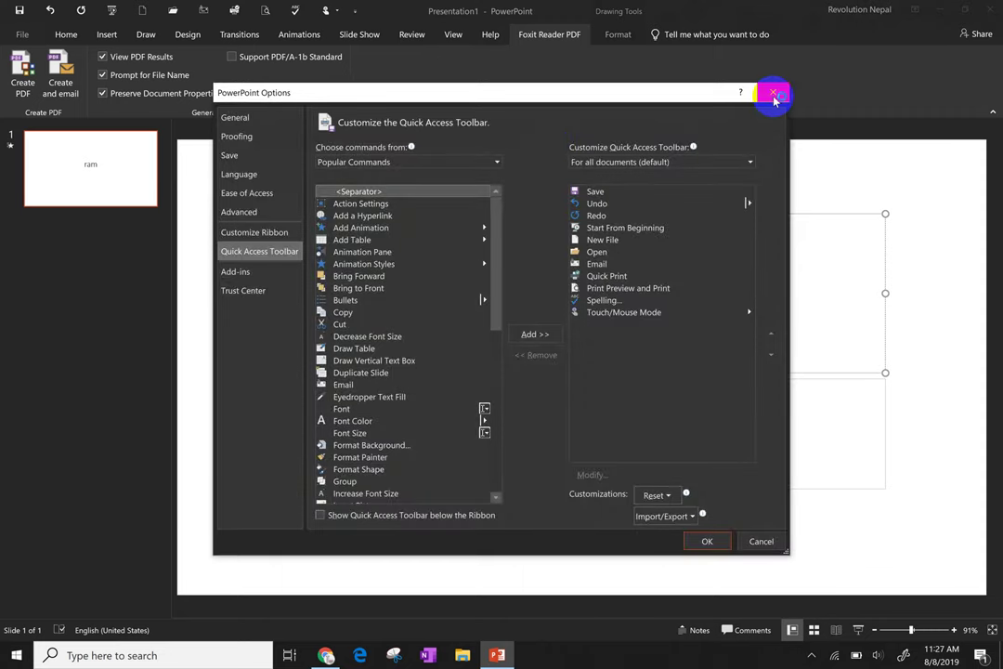
pyautogui.click(773, 94)
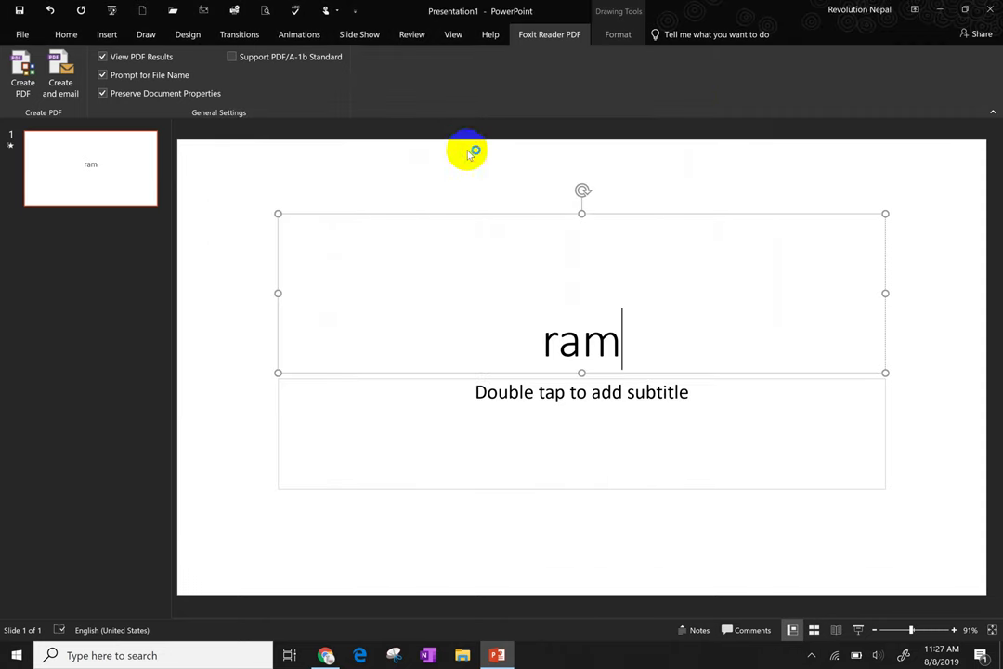
# - Show the Quick Access Toolbar below the ribbon and collapse the ribbon to tab names
pyautogui.click(352, 12)
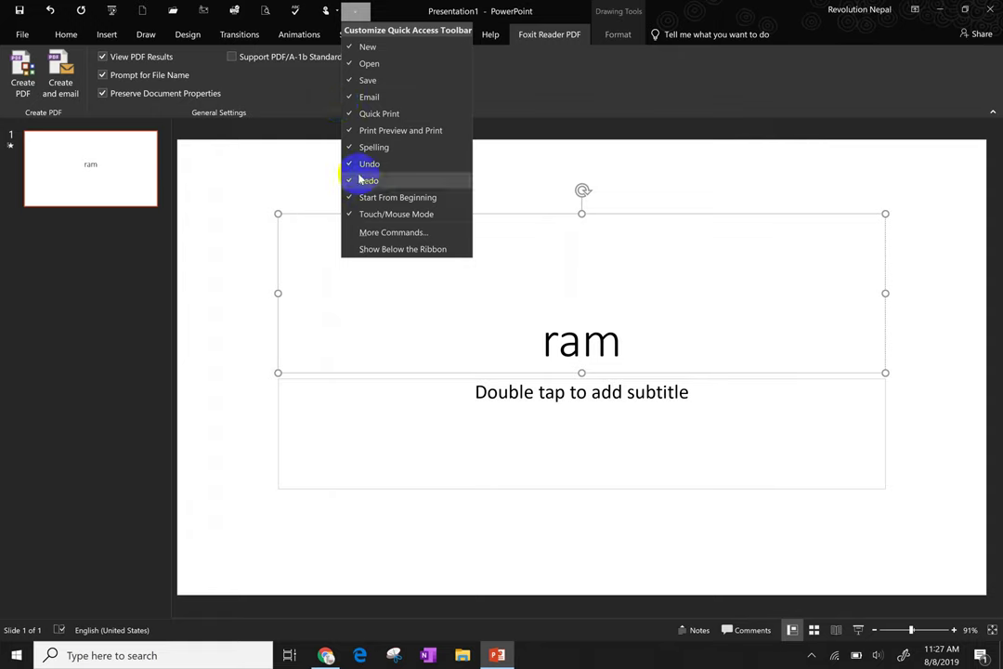
pyautogui.click(382, 251)
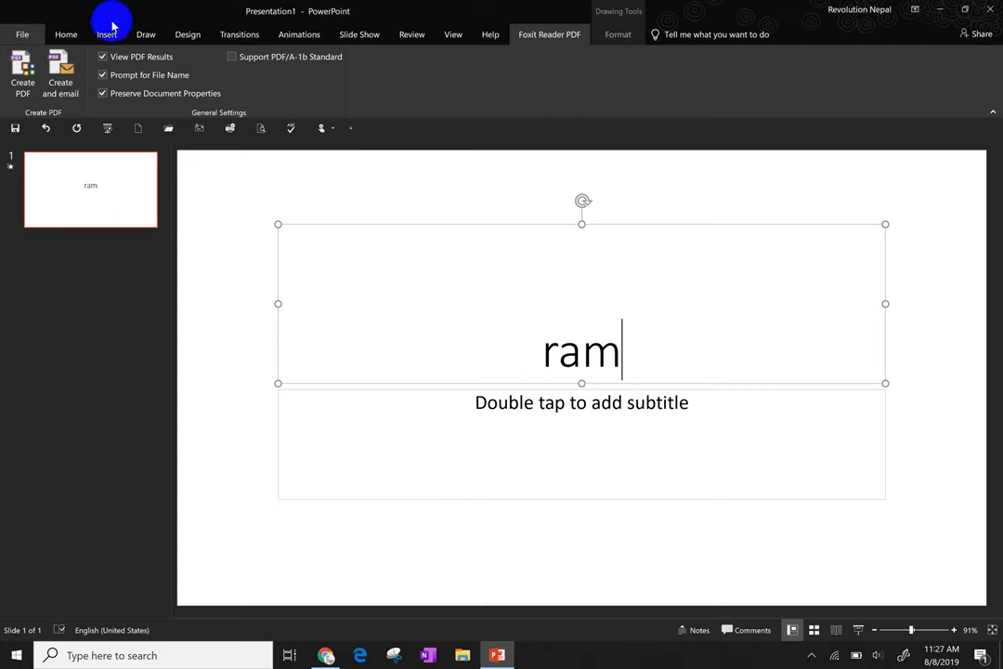
pyautogui.click(65, 35)
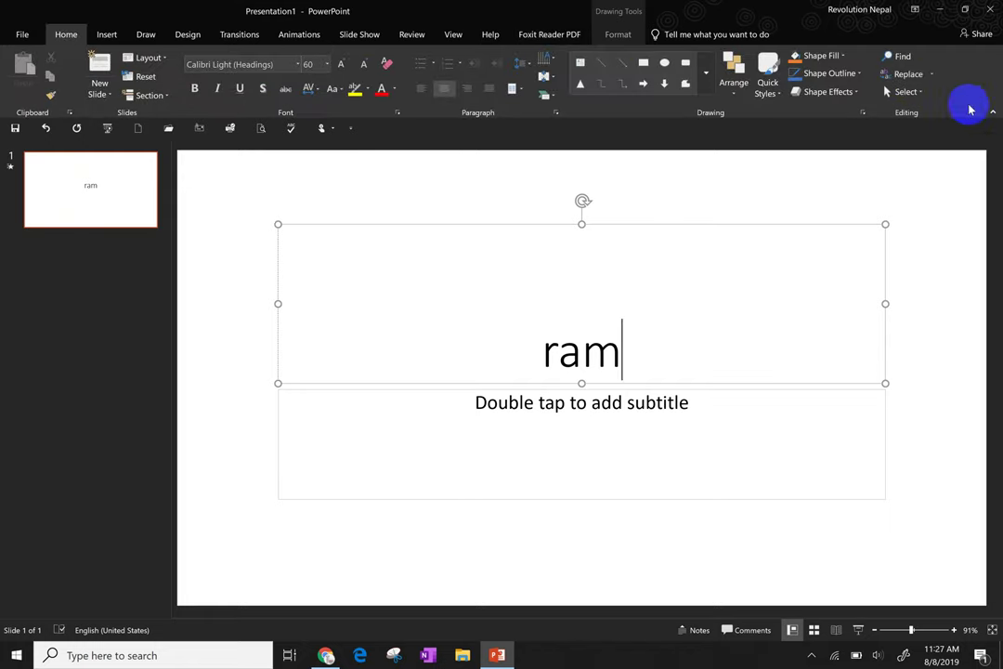
pyautogui.click(993, 117)
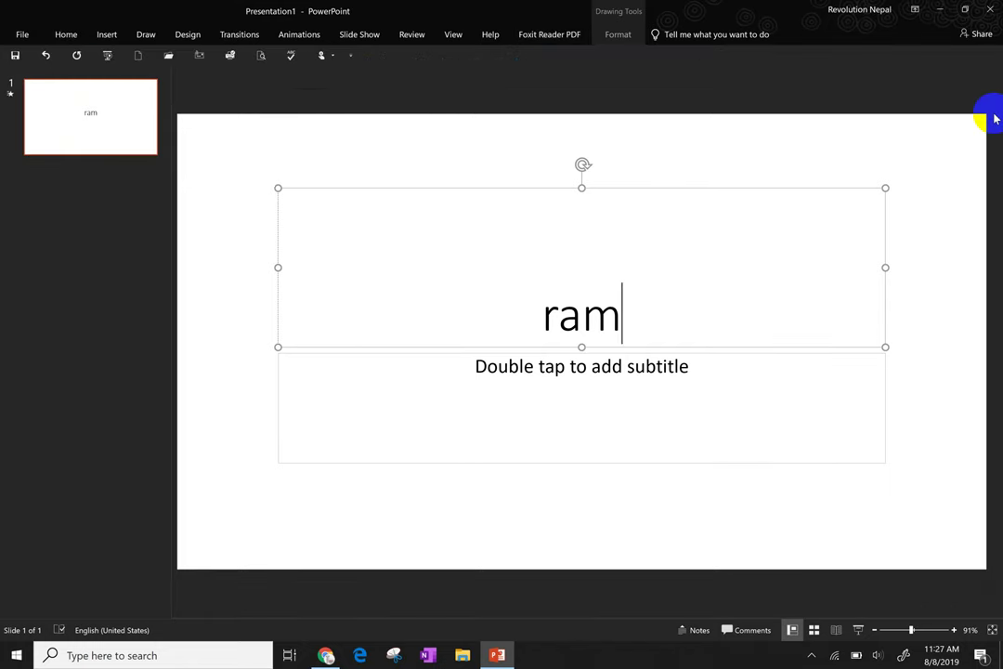
# - Toggle the ribbon with Ctrl+F1 and the Home tab, then expand it fully on the View tab
pyautogui.click(67, 35)
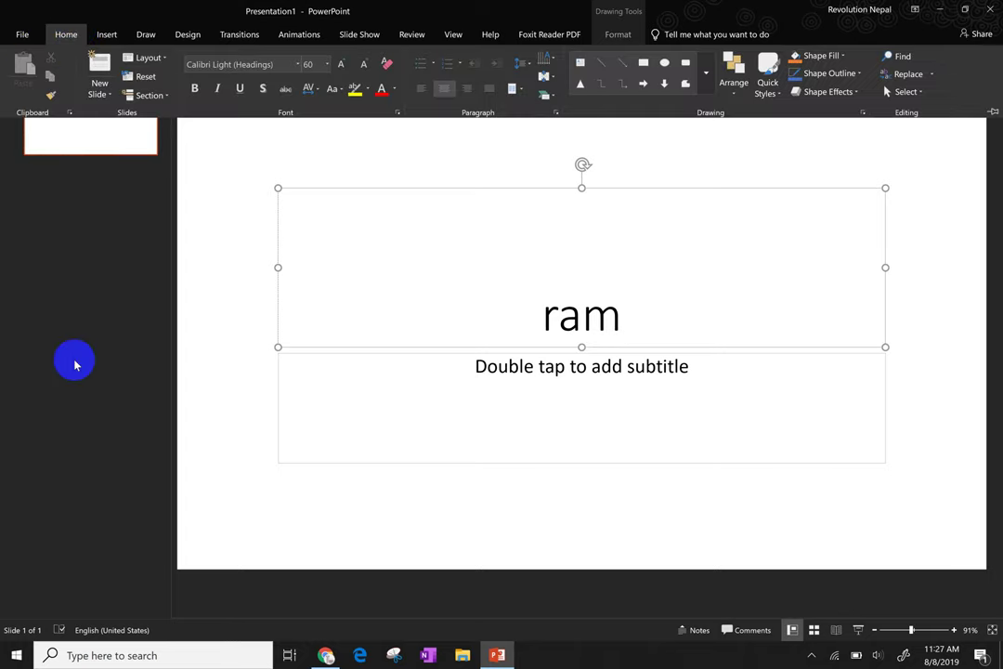
pyautogui.hotkey('ctrl', 'F1')
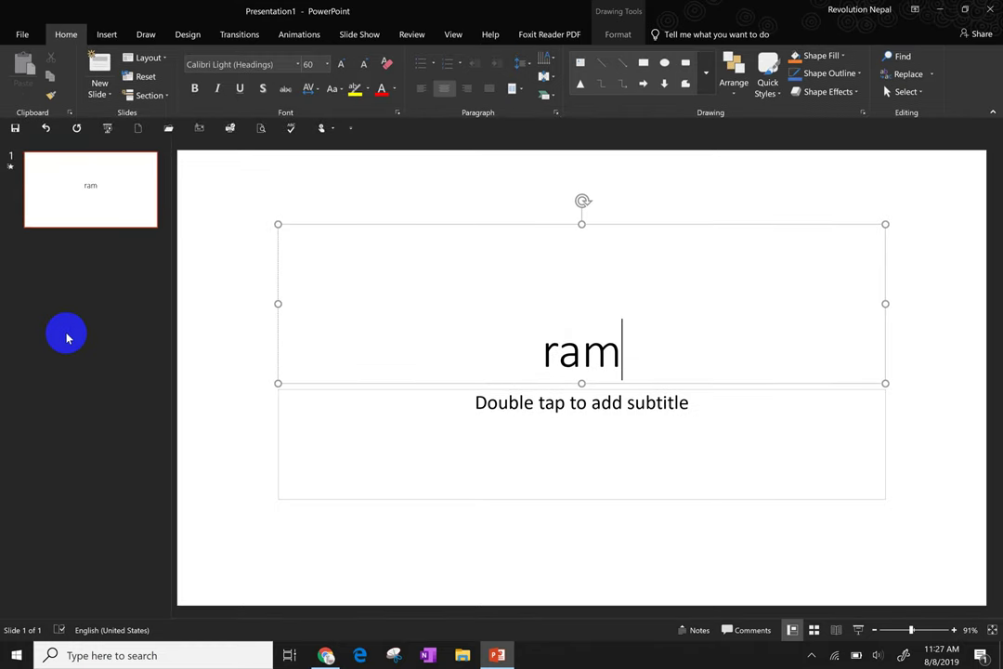
pyautogui.hotkey('ctrl', 'F1')
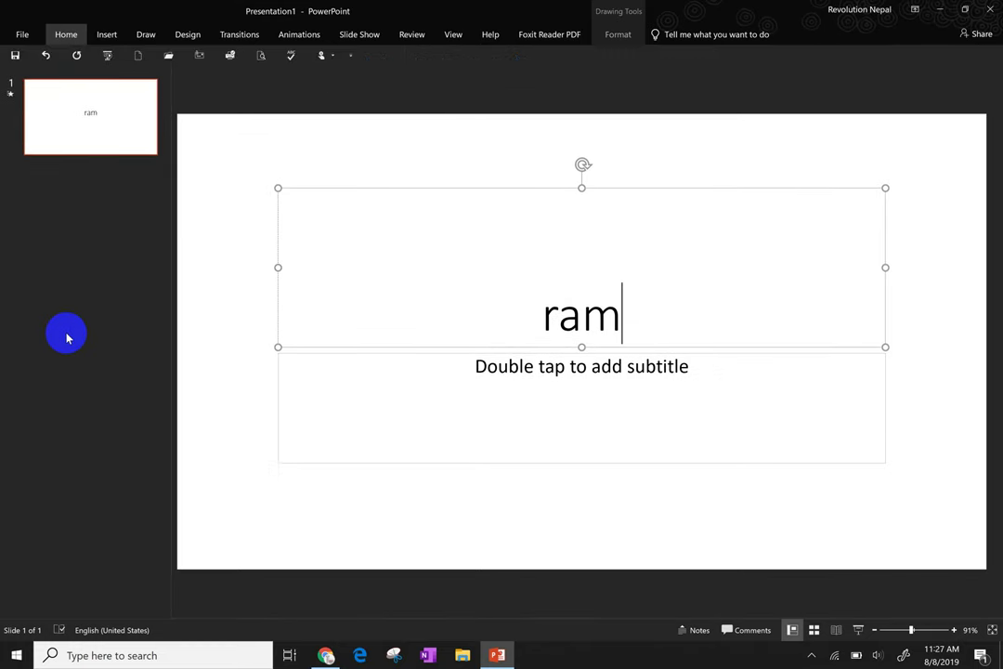
pyautogui.click(64, 30)
pyautogui.click(65, 35)
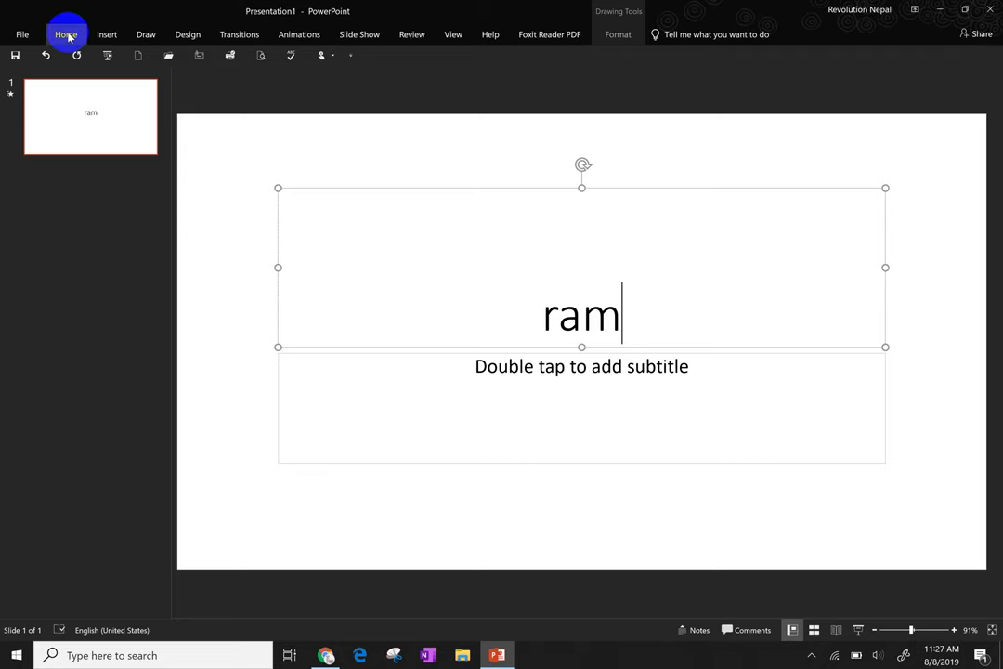
pyautogui.hotkey('shift', 'F10')
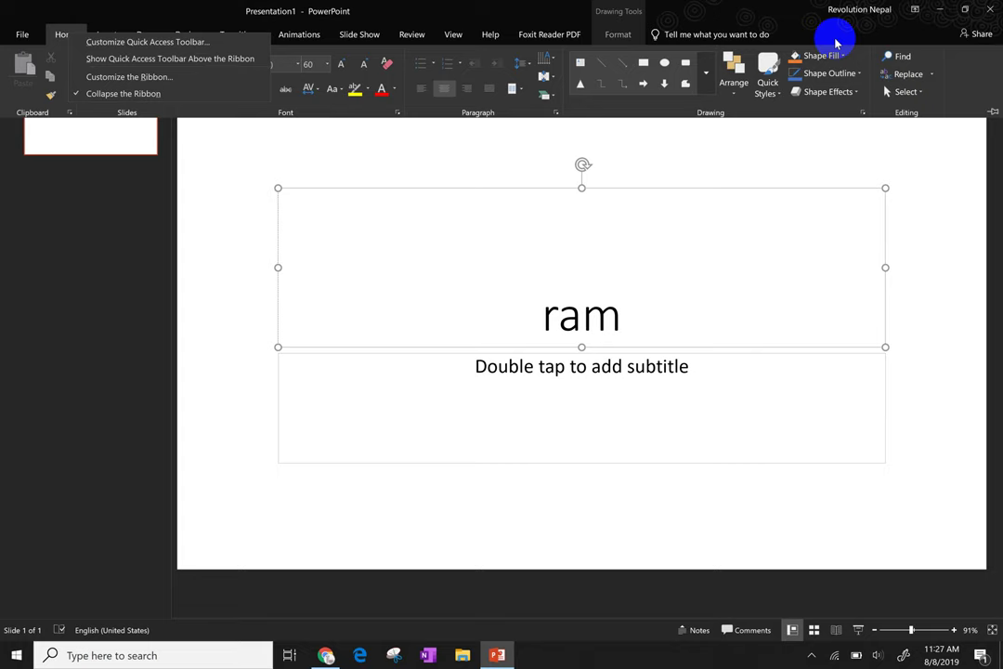
pyautogui.press('Escape')
pyautogui.press('Escape')
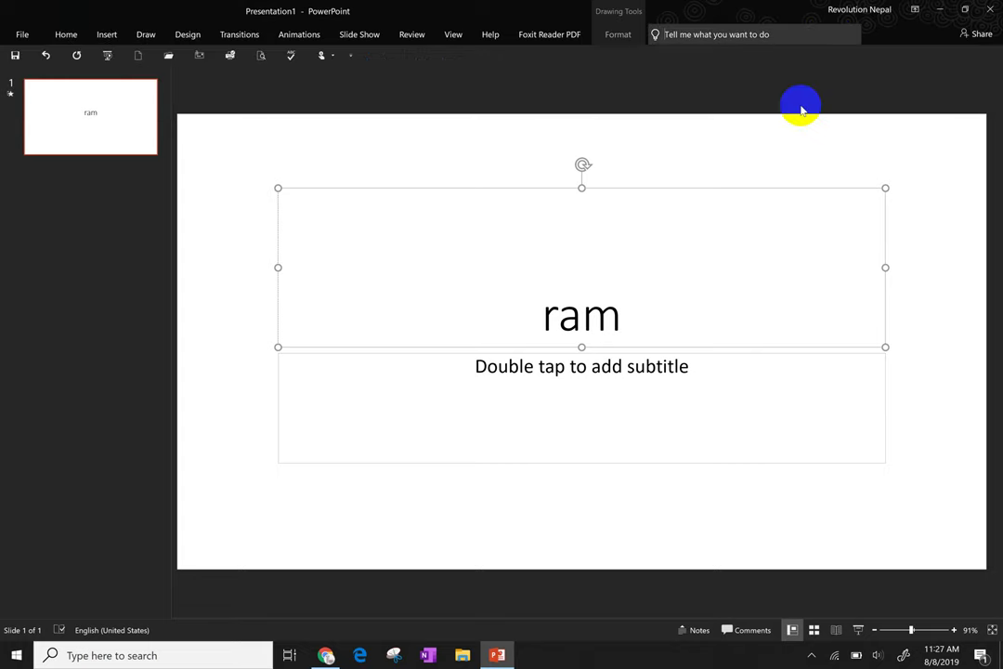
pyautogui.click(455, 37)
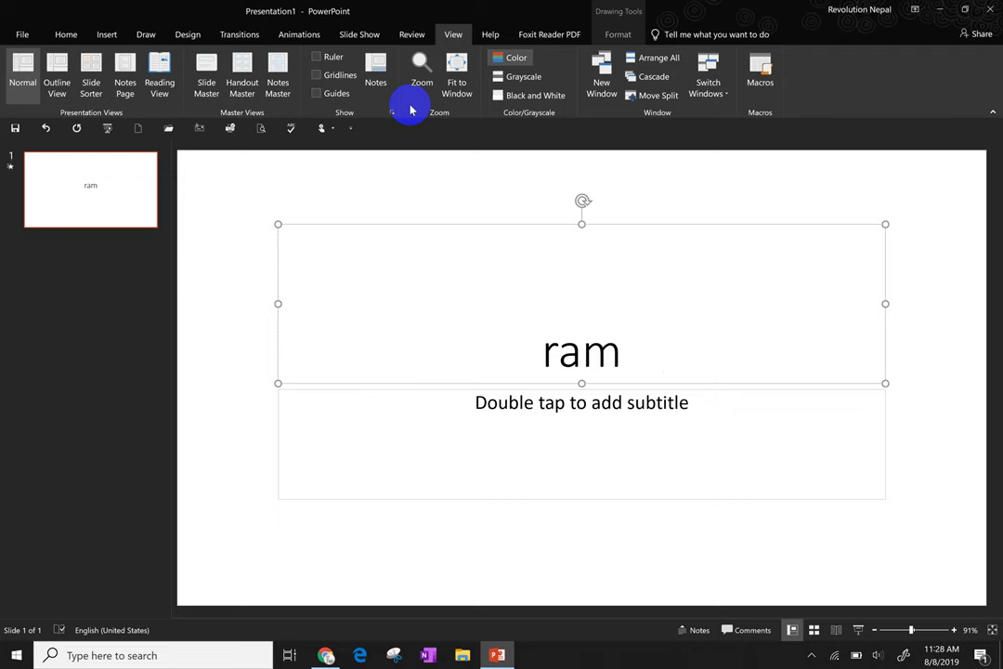
# - Collapse the ribbon using its right-click menu
pyautogui.rightClick(412, 111)
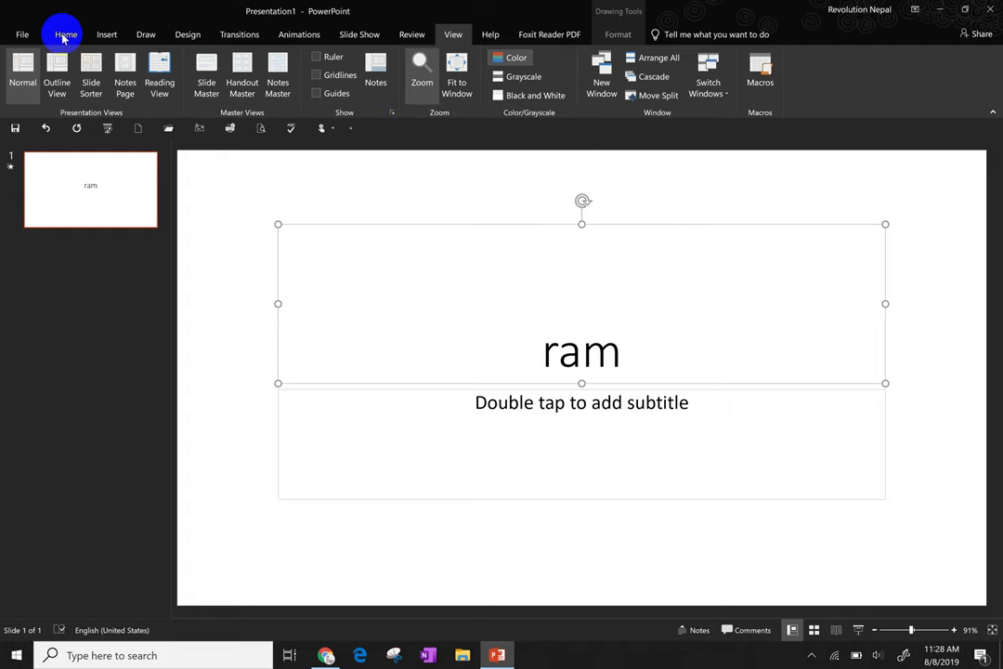
pyautogui.press('Escape')
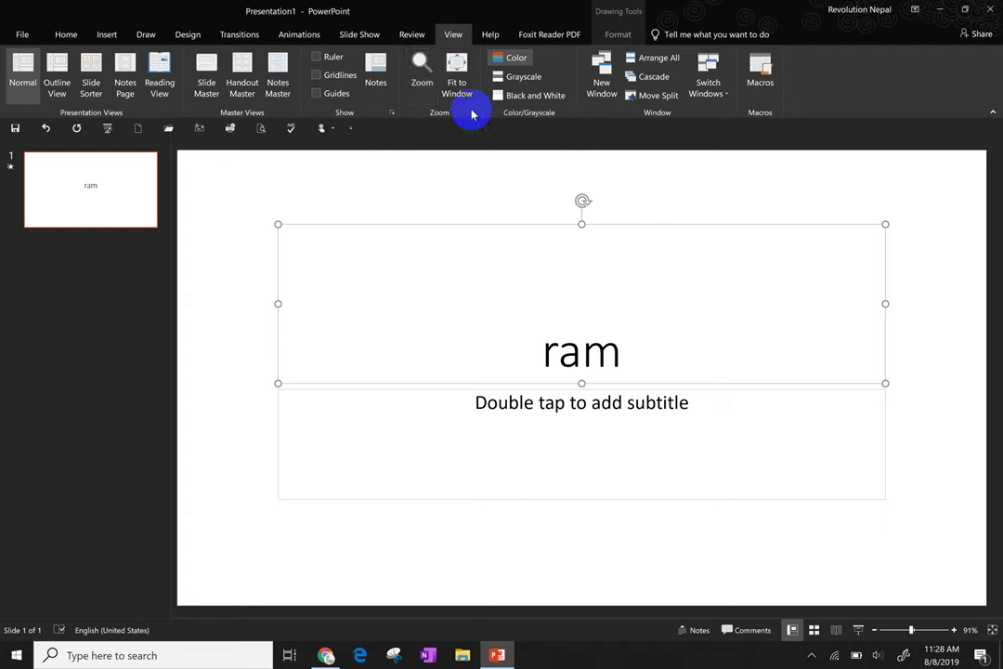
pyautogui.rightClick(412, 107)
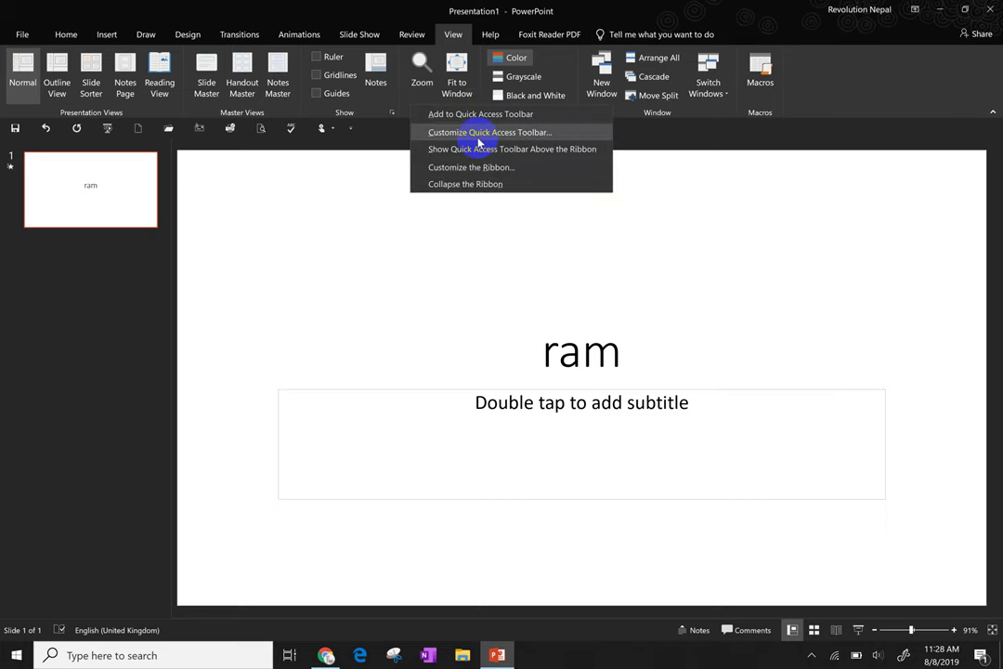
pyautogui.click(470, 186)
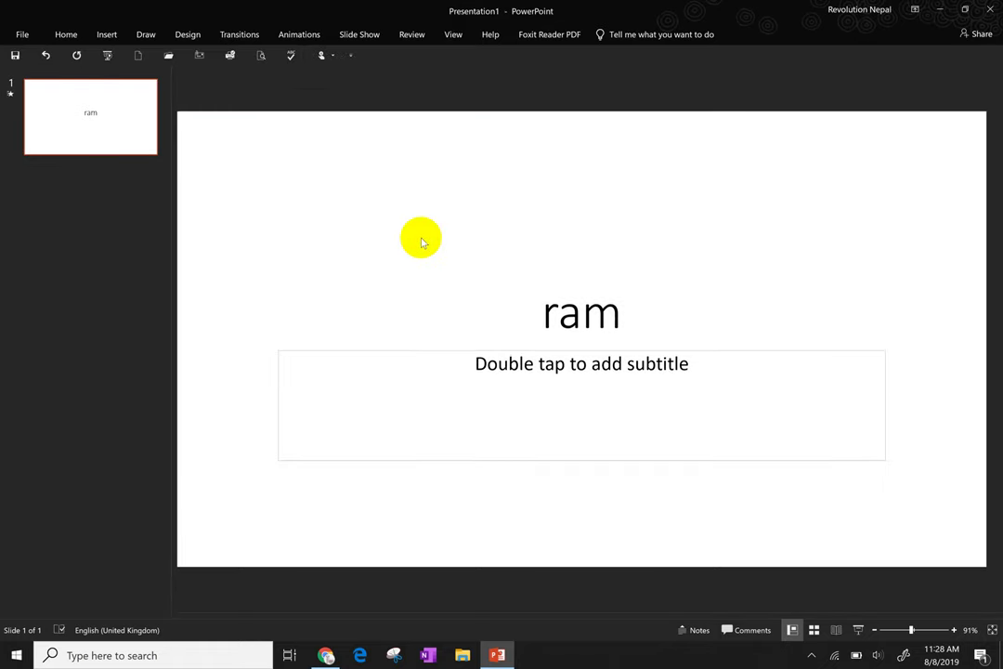
# - Re-expand the ribbon with Ctrl+F1, visiting Slide Show and ending on the Home commands
pyautogui.rightClick(436, 68)
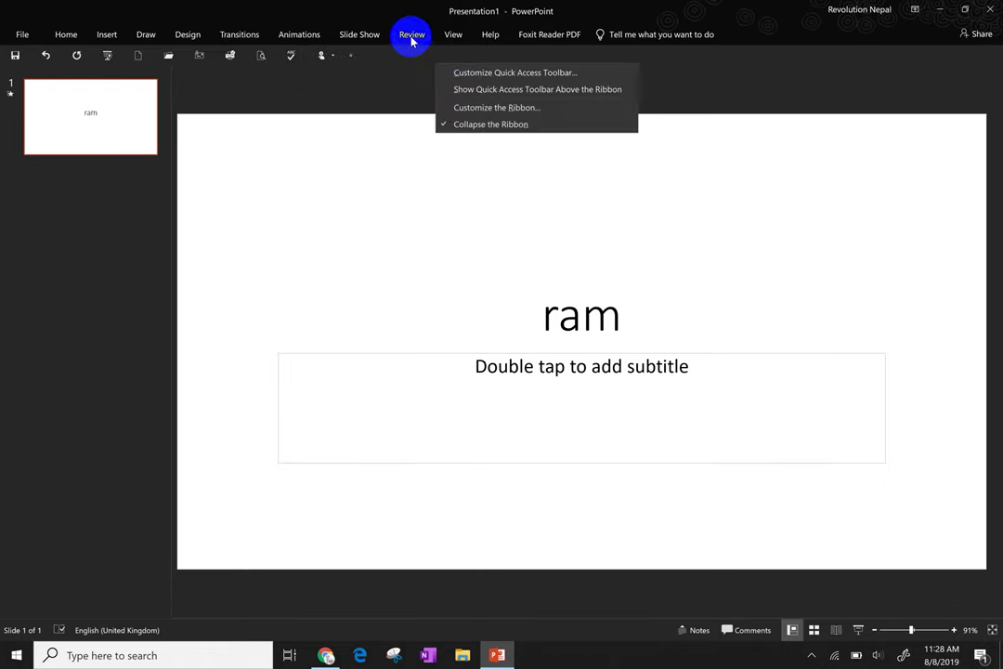
pyautogui.click(477, 128)
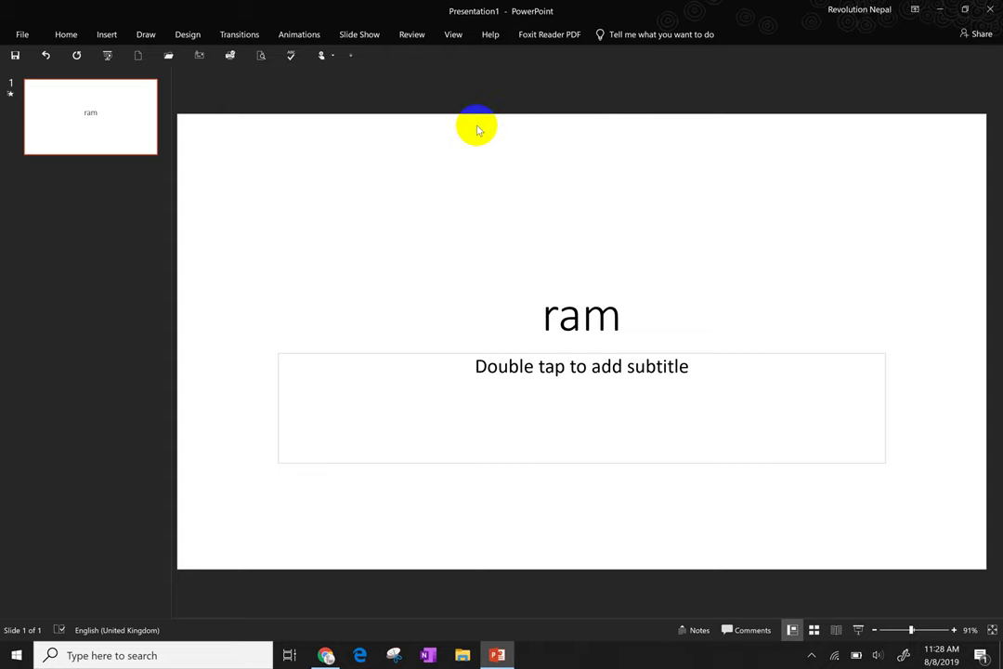
pyautogui.hotkey('ctrl', 'F1')
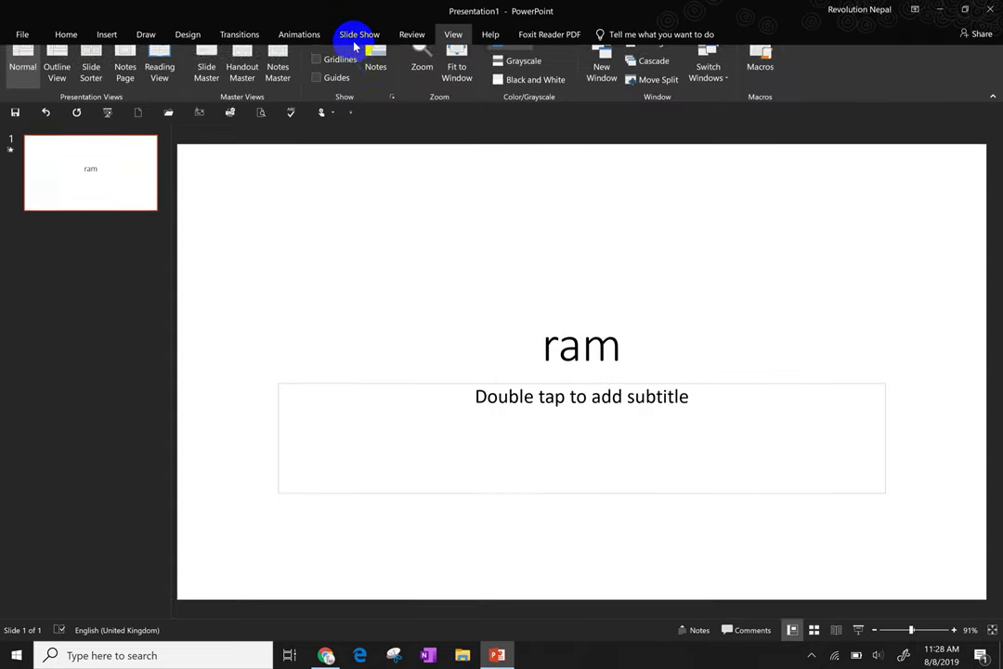
pyautogui.click(354, 41)
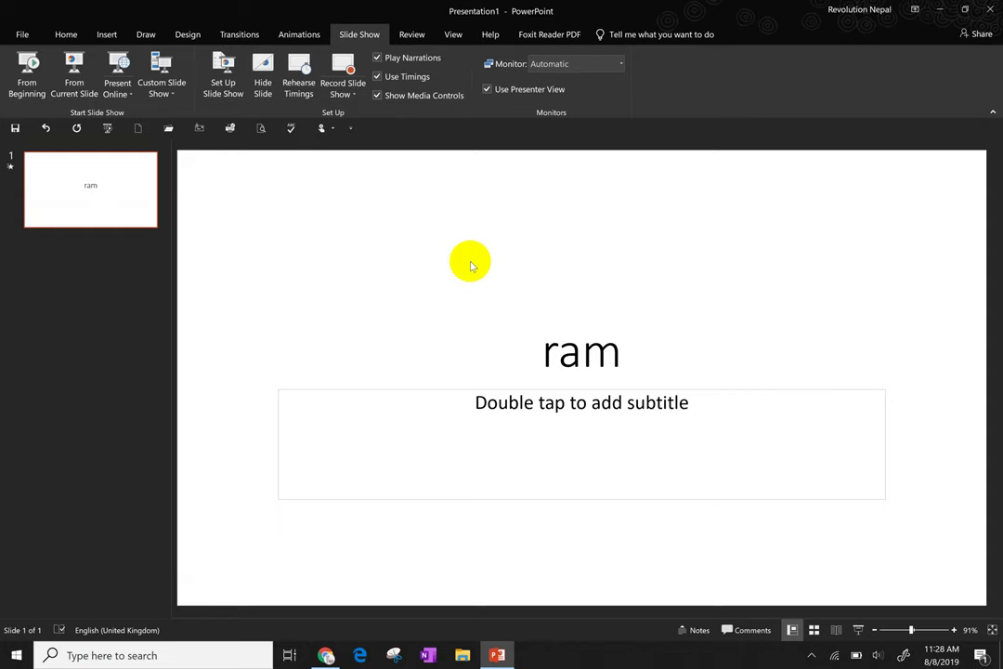
pyautogui.click(63, 35)
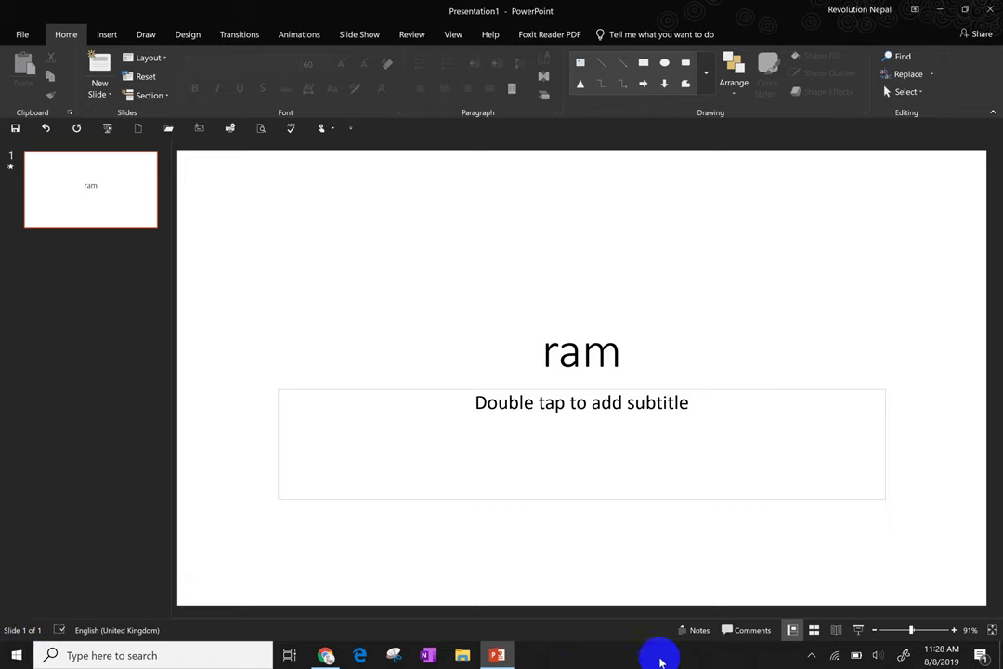
pyautogui.click(738, 630)
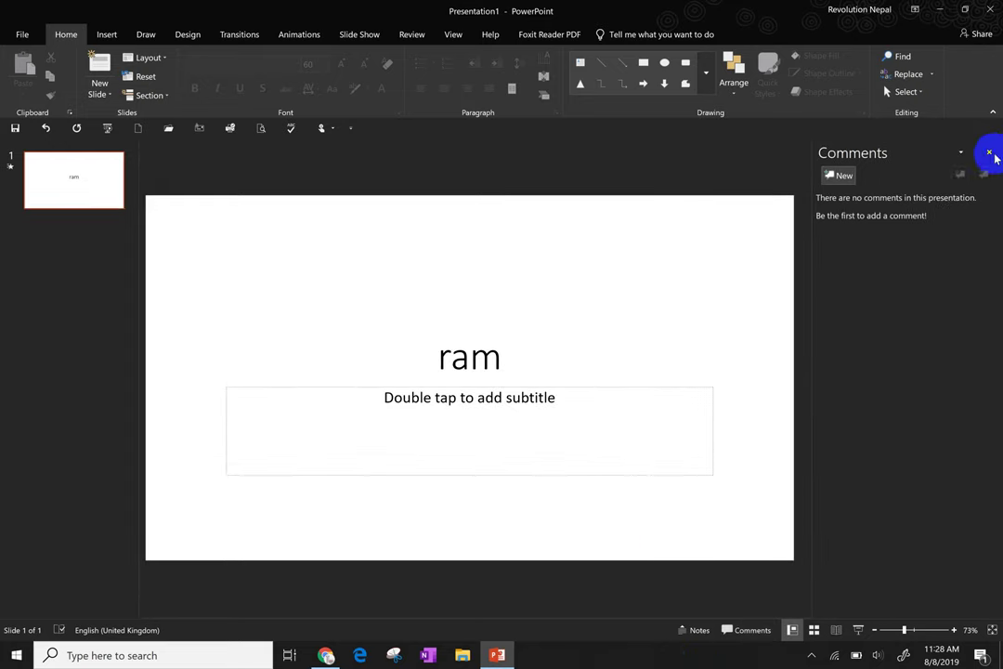
pyautogui.click(989, 154)
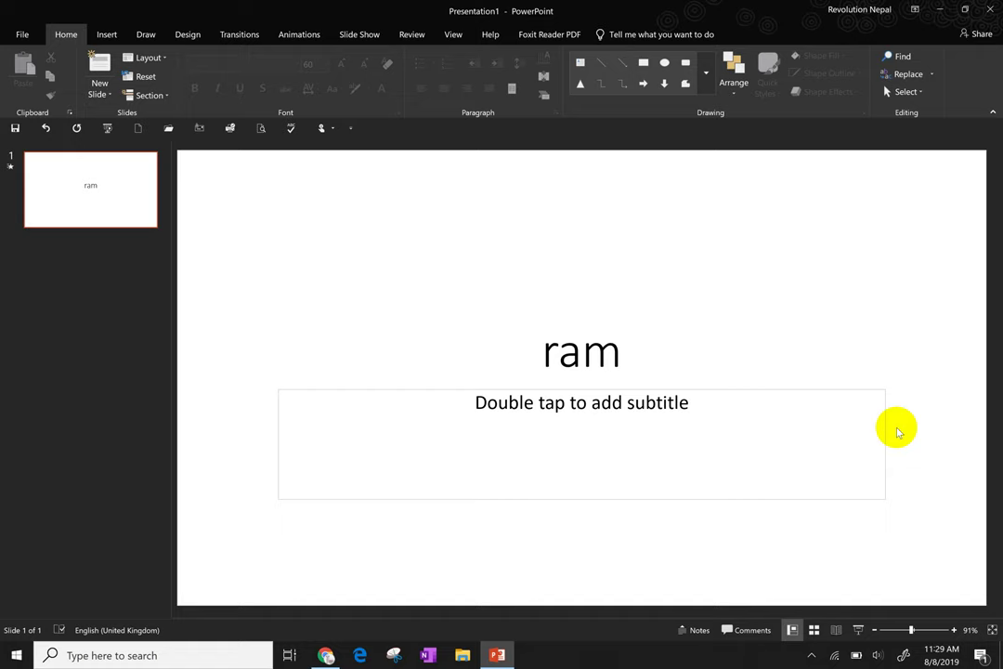
# - Save the presentation to the Desktop, appending 1 to the name to make 'ram 1'
pyautogui.click(23, 38)
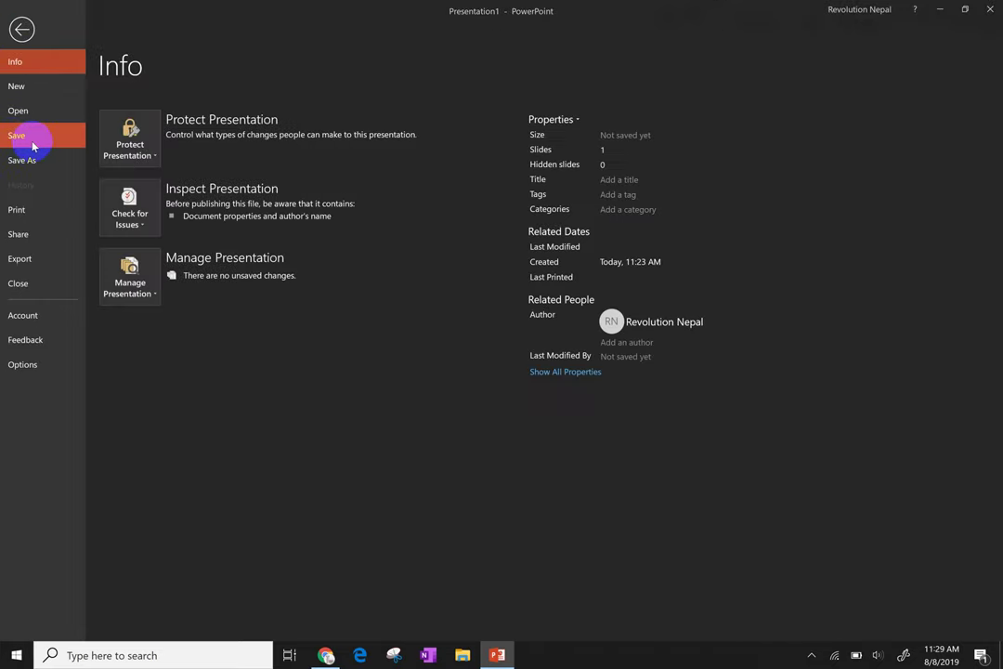
pyautogui.click(32, 144)
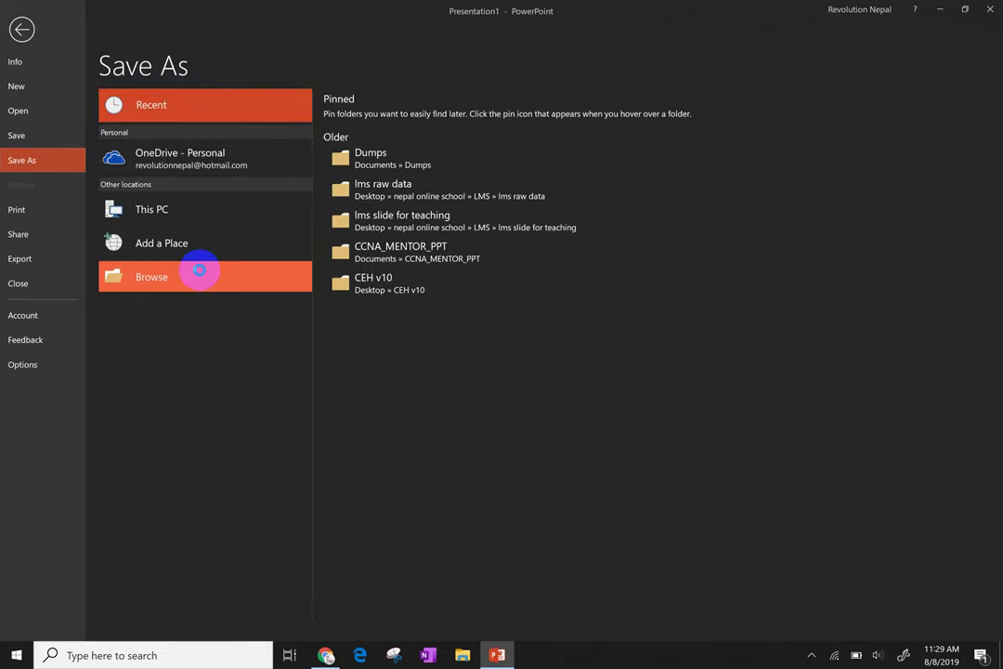
pyautogui.click(201, 275)
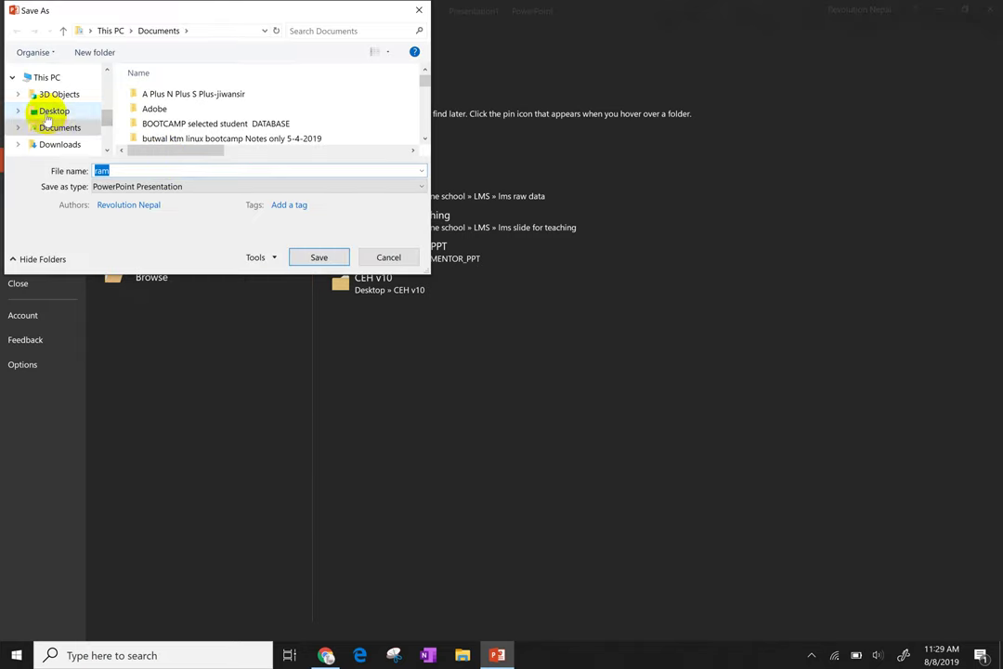
pyautogui.click(48, 111)
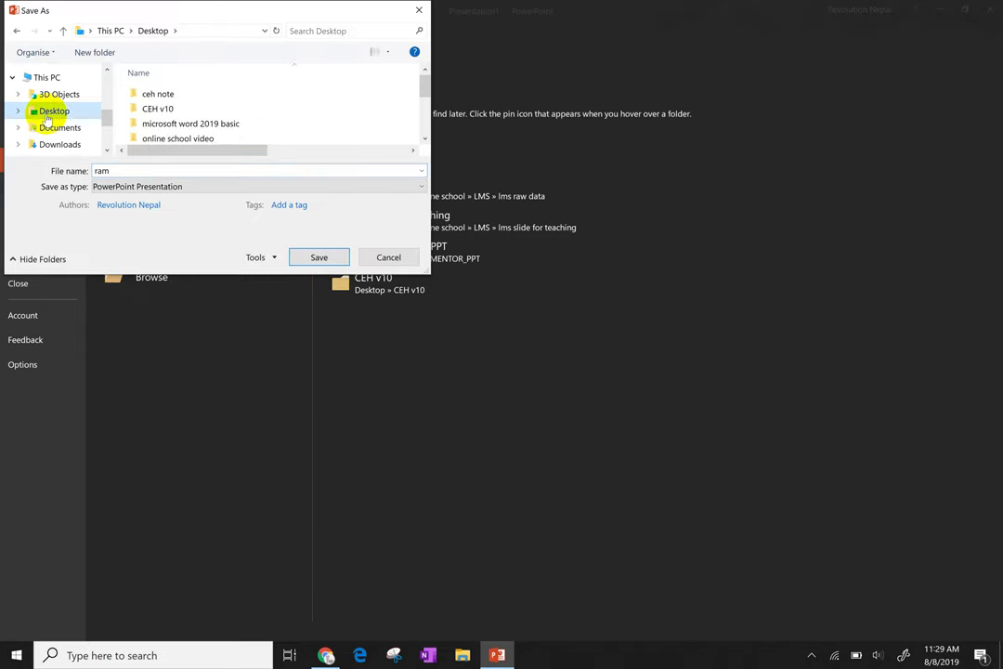
pyautogui.click(205, 170)
pyautogui.click(205, 170)
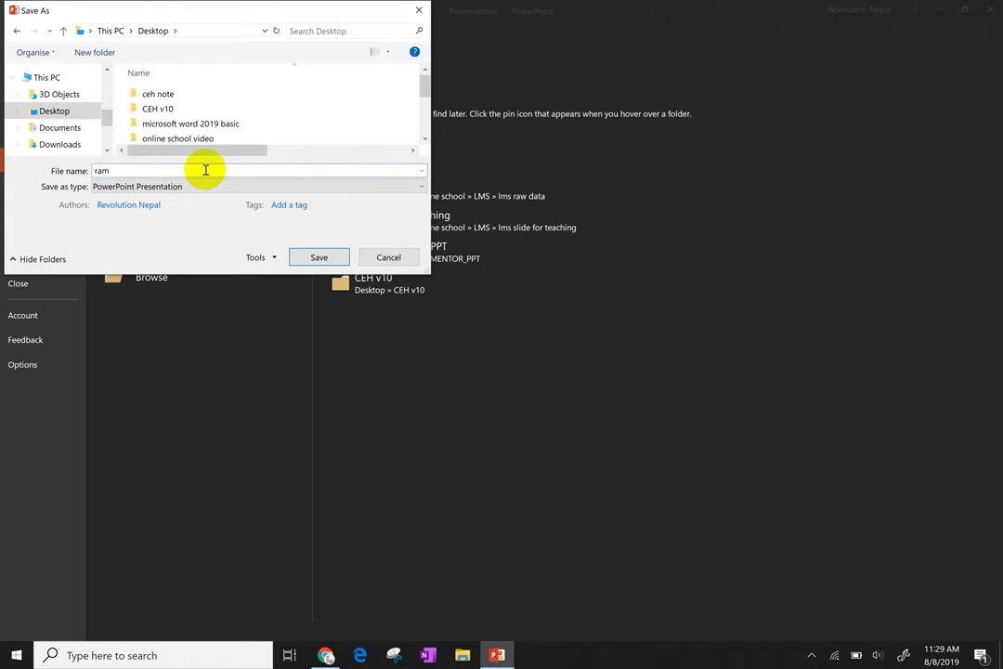
pyautogui.write('1')
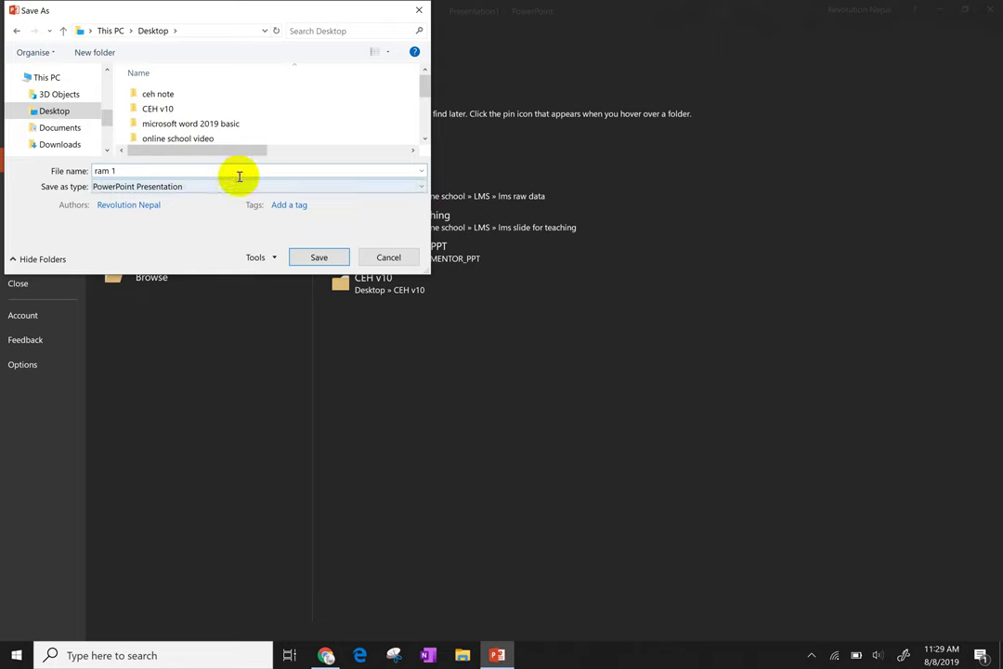
pyautogui.click(304, 261)
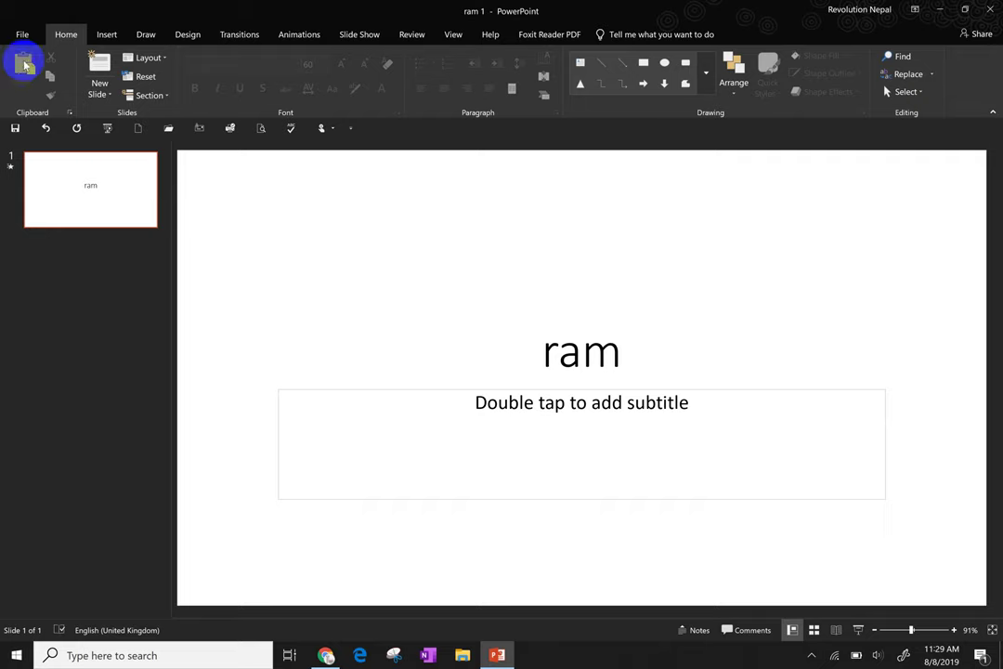
# - Create a new blank presentation
pyautogui.click(24, 35)
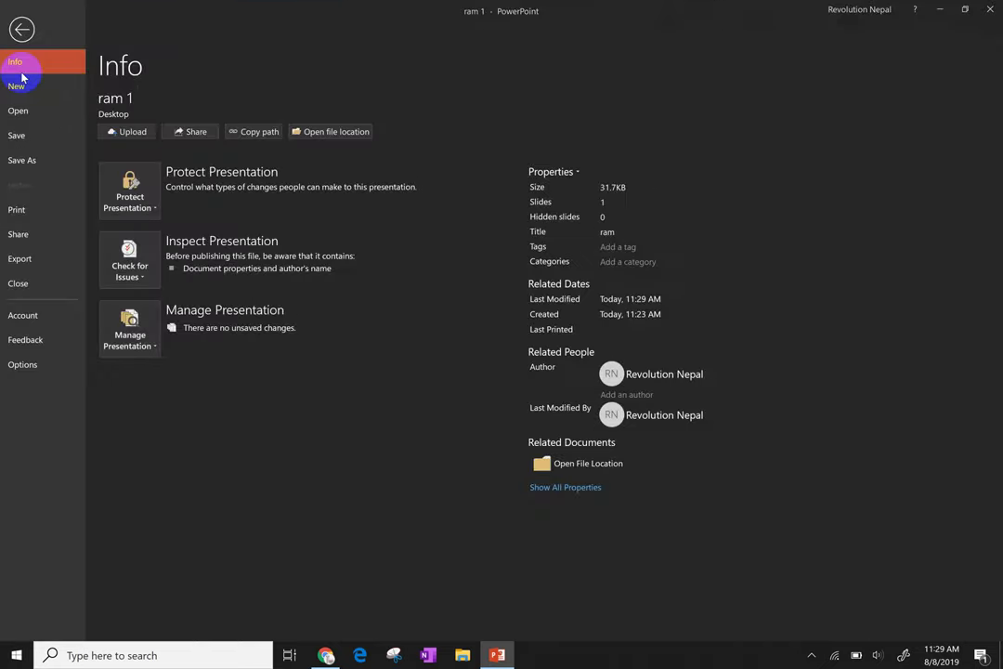
pyautogui.click(21, 89)
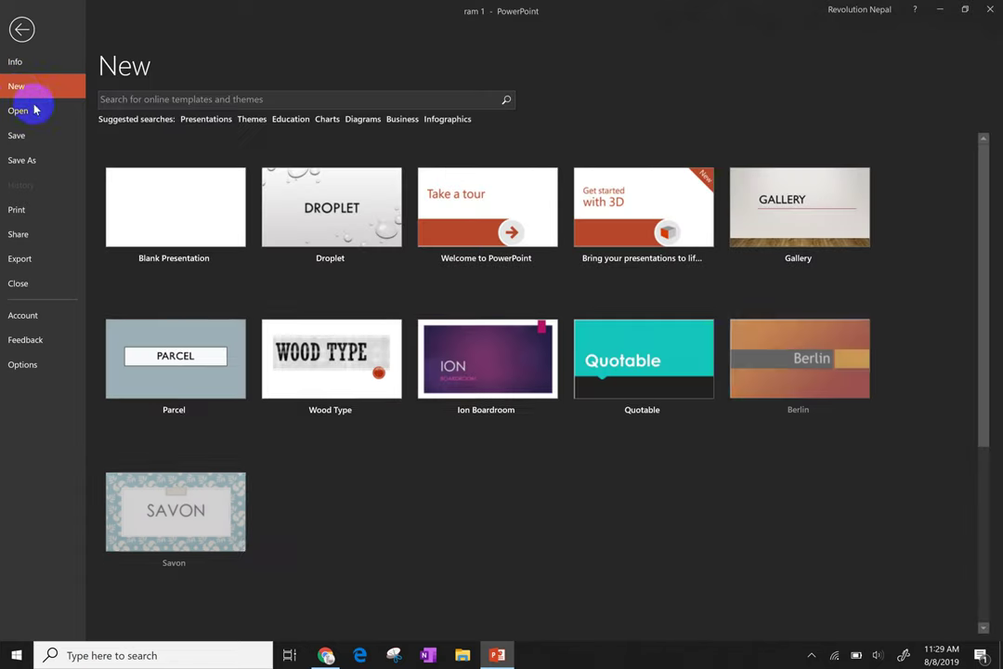
pyautogui.click(149, 215)
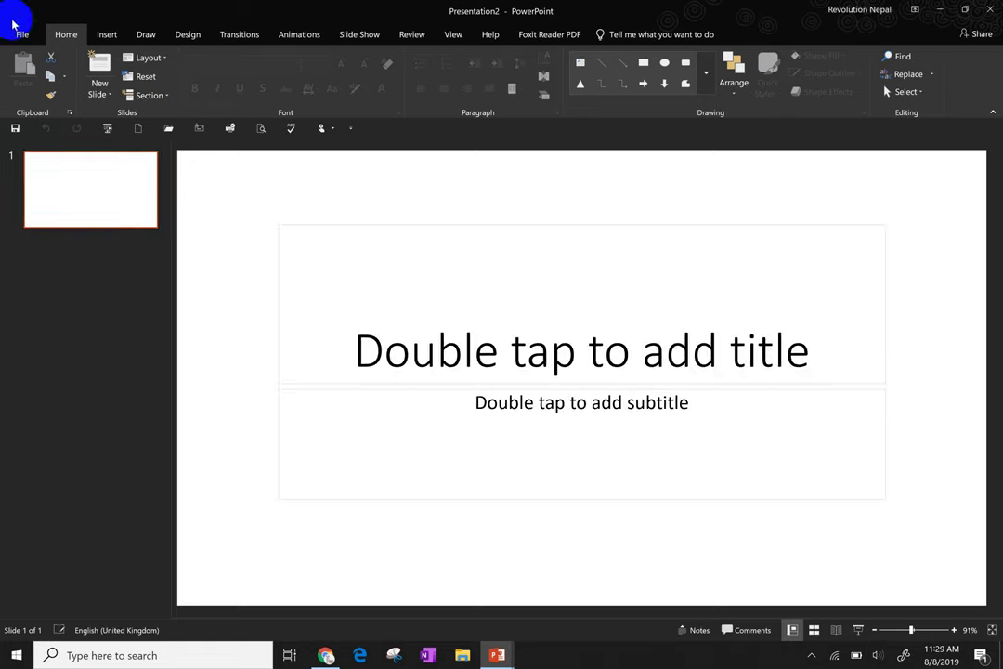
# - Reopen the 'ram 1' presentation from the Desktop and return to its 'ram' title slide
pyautogui.click(13, 34)
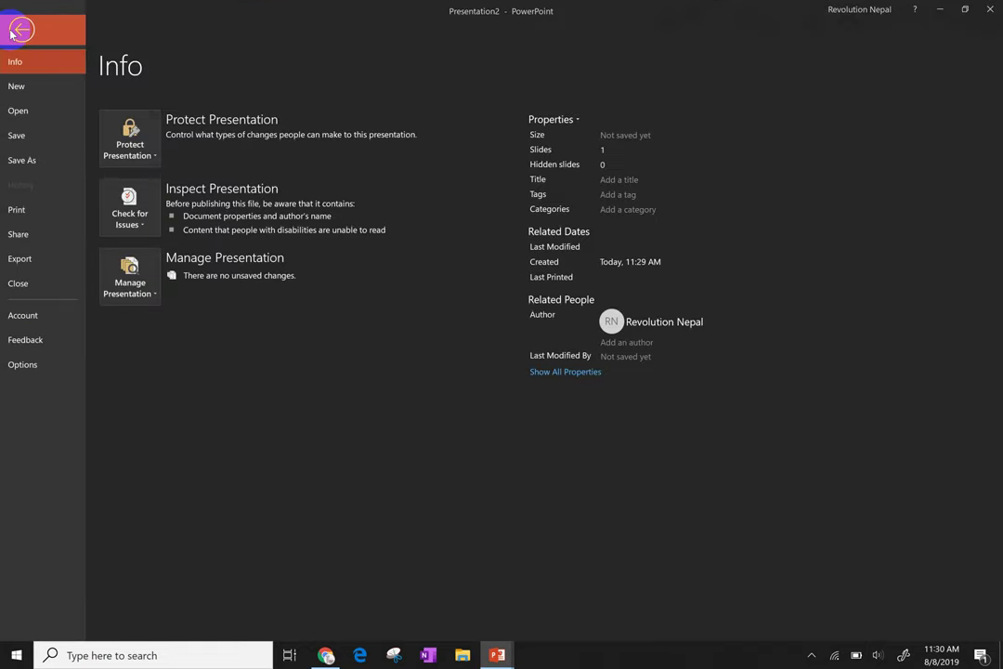
pyautogui.click(23, 113)
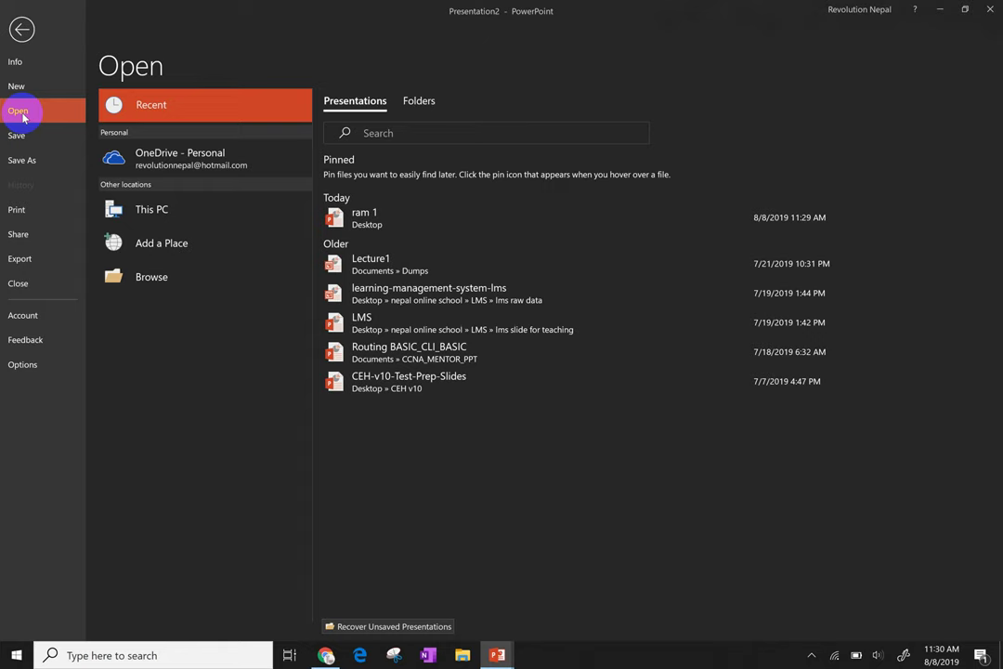
pyautogui.click(151, 281)
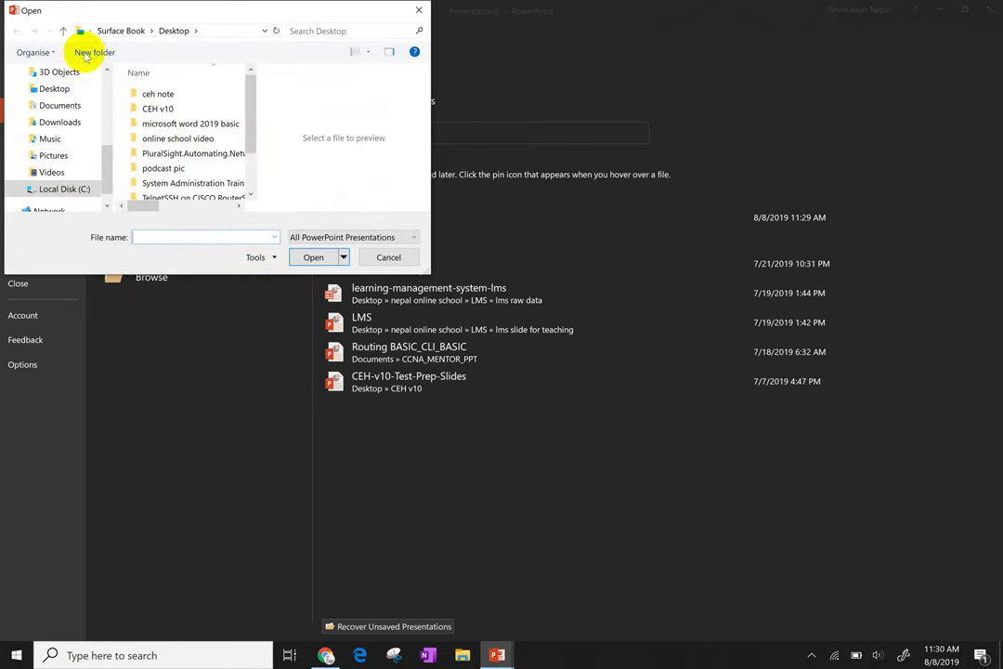
pyautogui.click(161, 97)
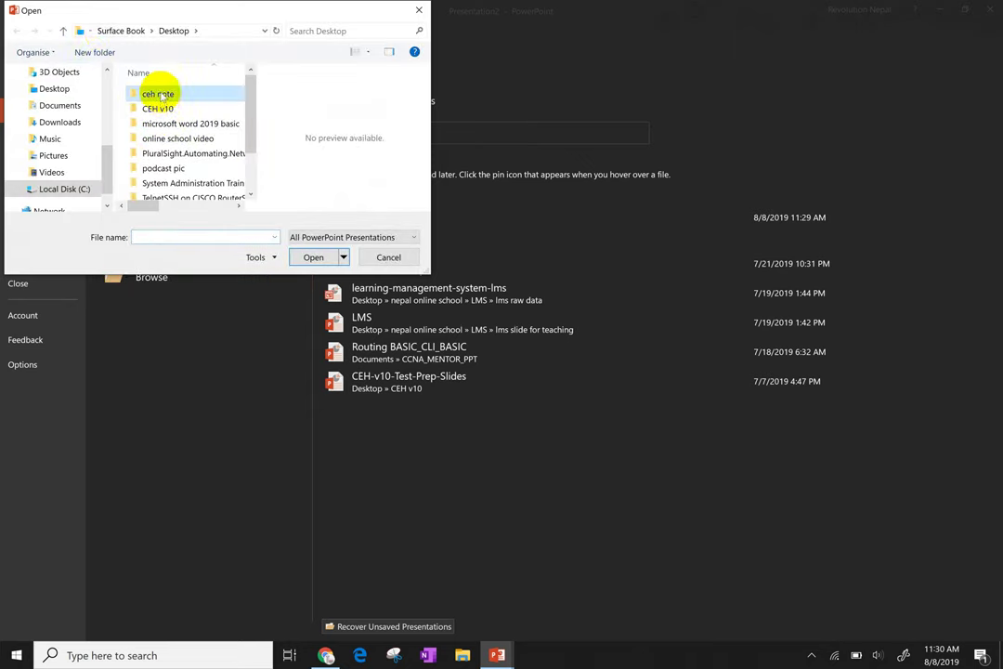
pyautogui.press('End')
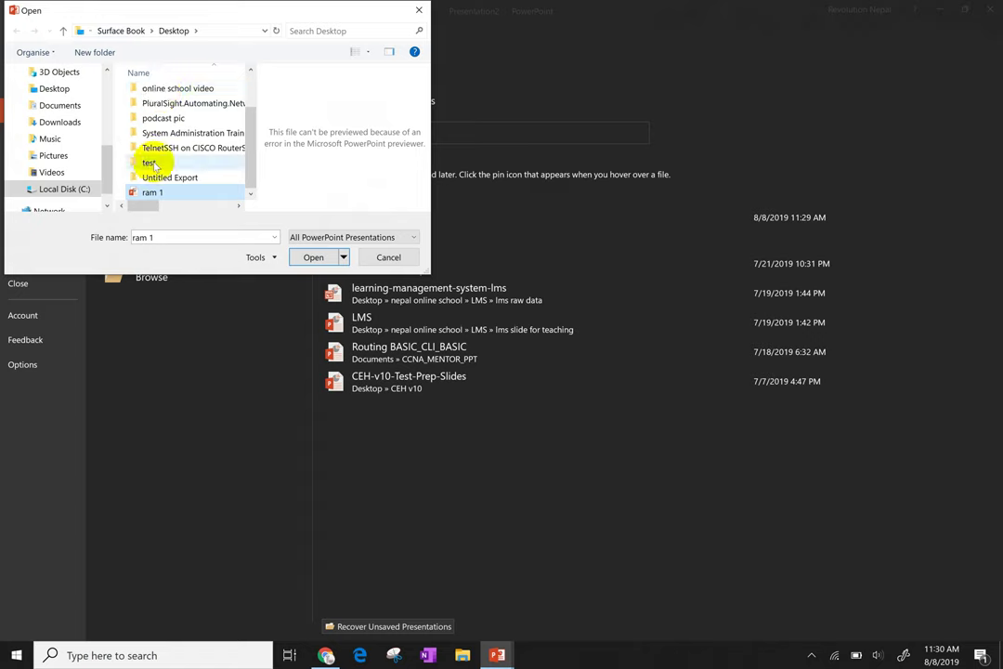
pyautogui.click(315, 257)
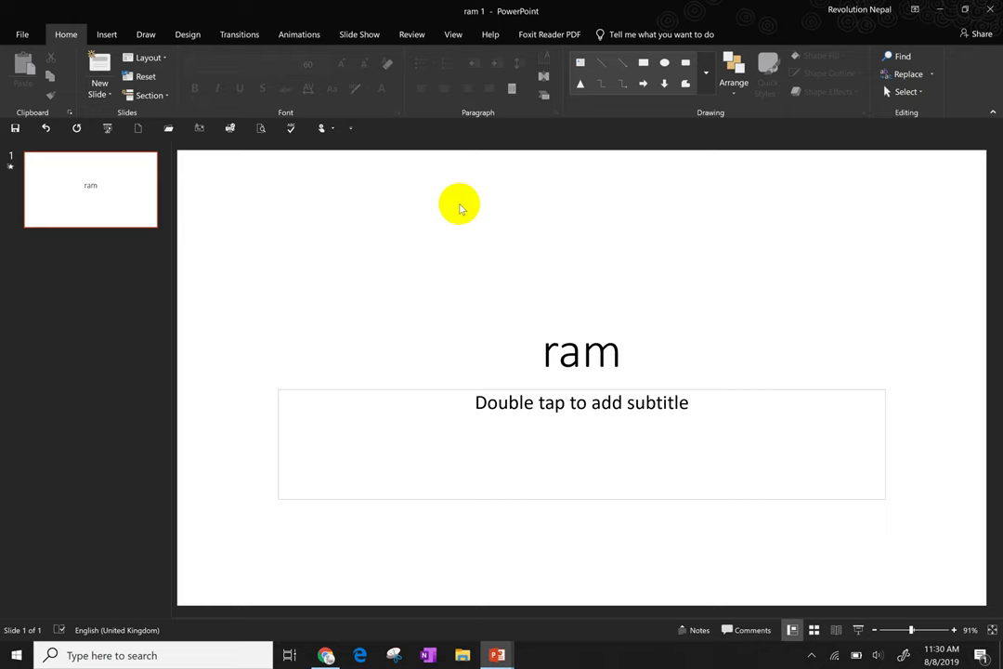
pyautogui.click(279, 235)
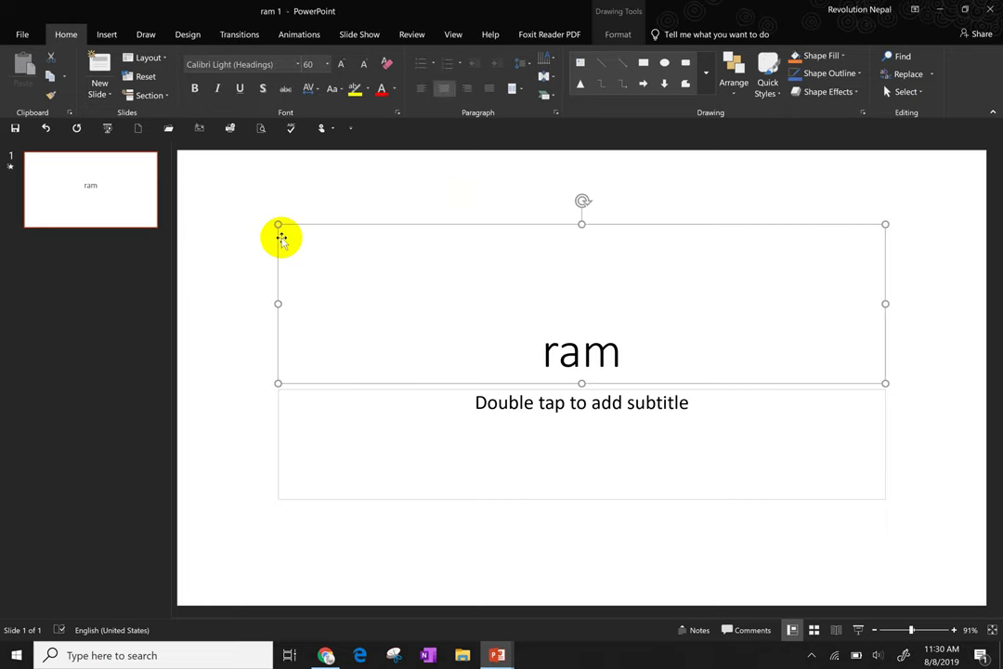
pyautogui.click(249, 276)
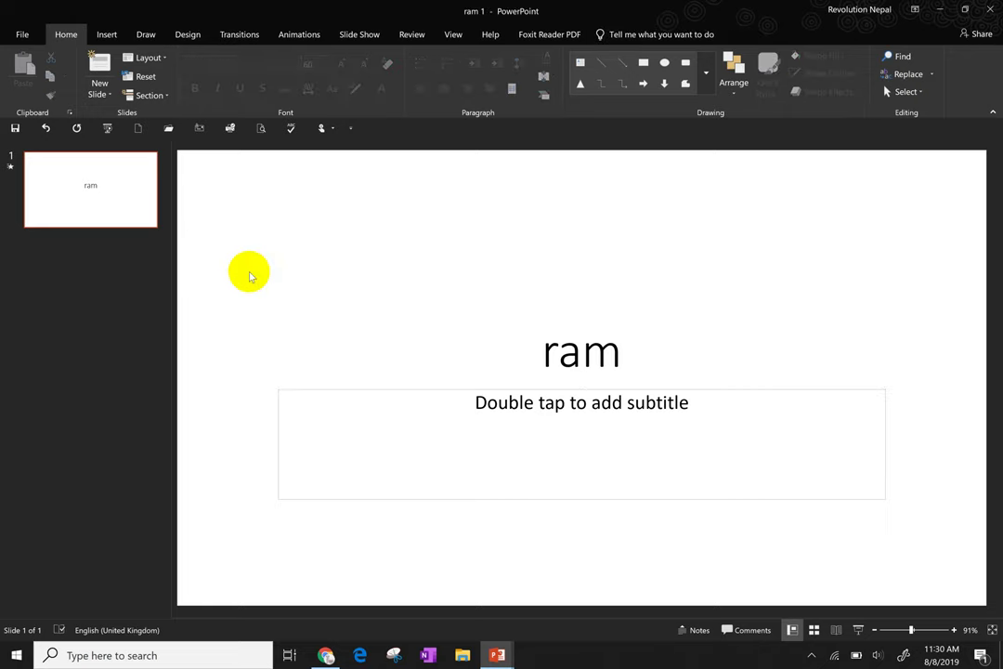
# - Save a copy on the Desktop, changing the trailing number so it is named 'ram 12'
pyautogui.click(19, 35)
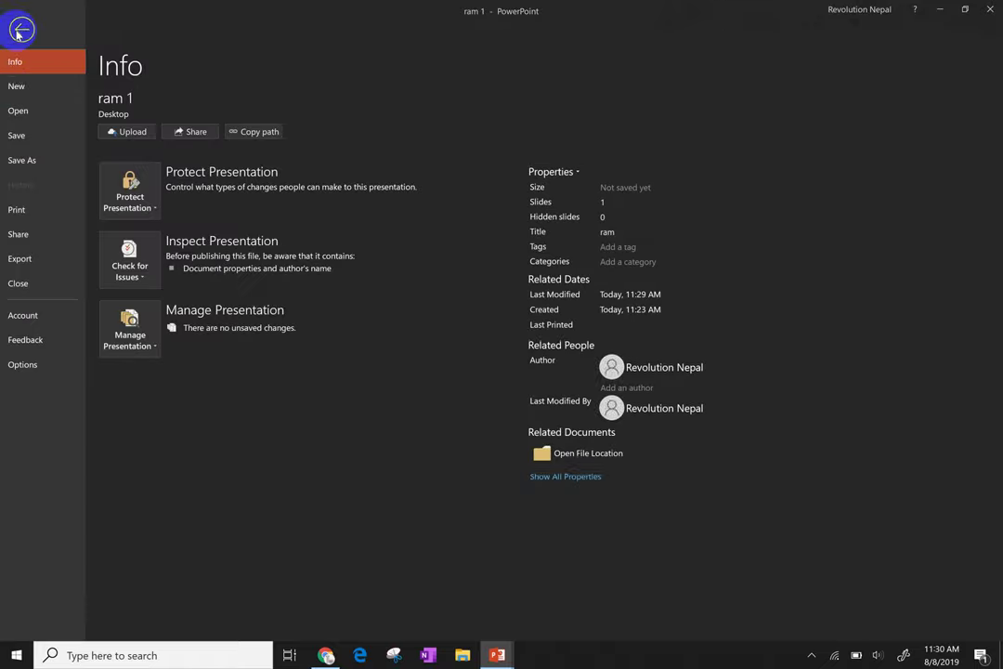
pyautogui.click(21, 159)
pyautogui.click(167, 209)
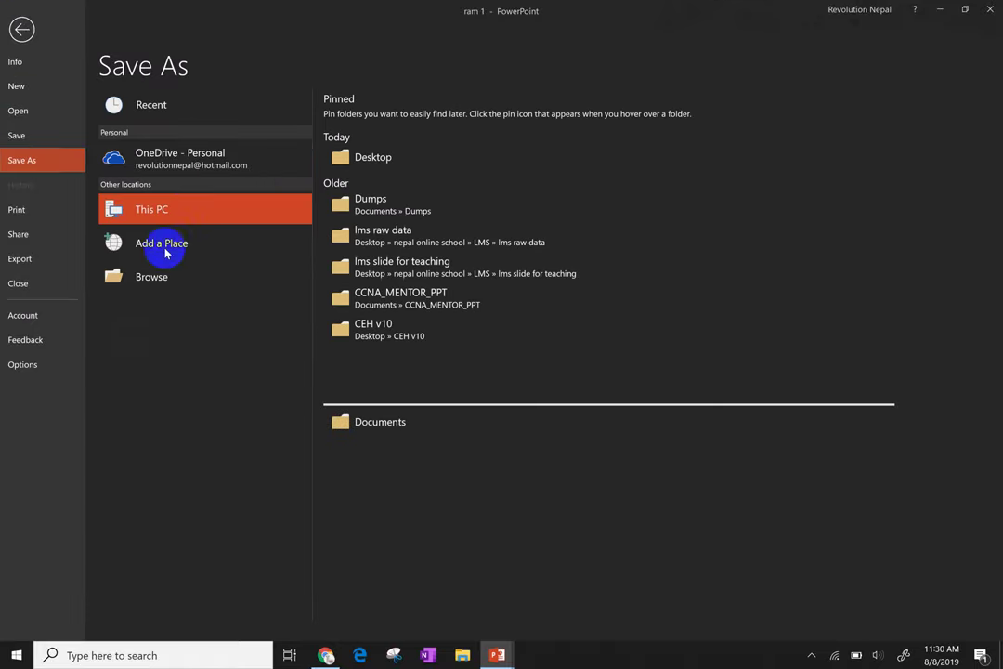
pyautogui.click(158, 281)
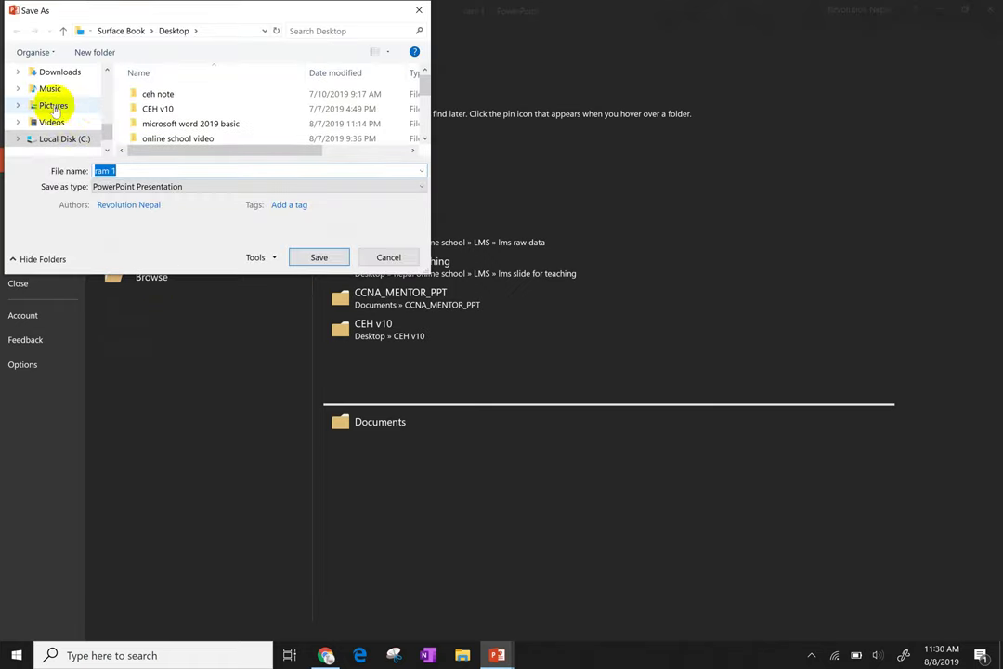
pyautogui.moveTo(109, 130); pyautogui.dragTo(105, 89)
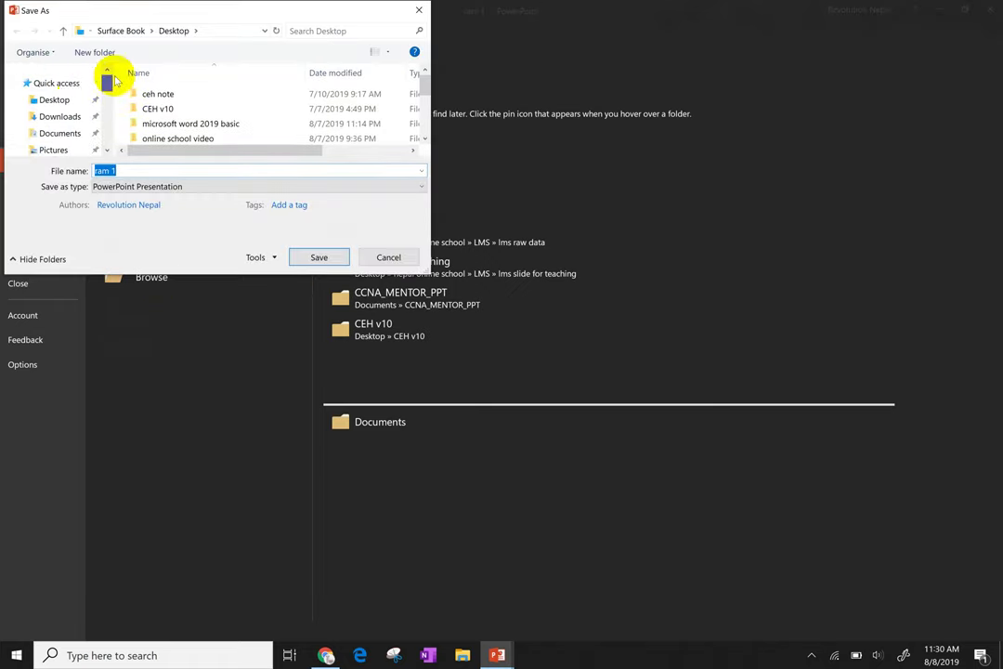
pyautogui.click(58, 100)
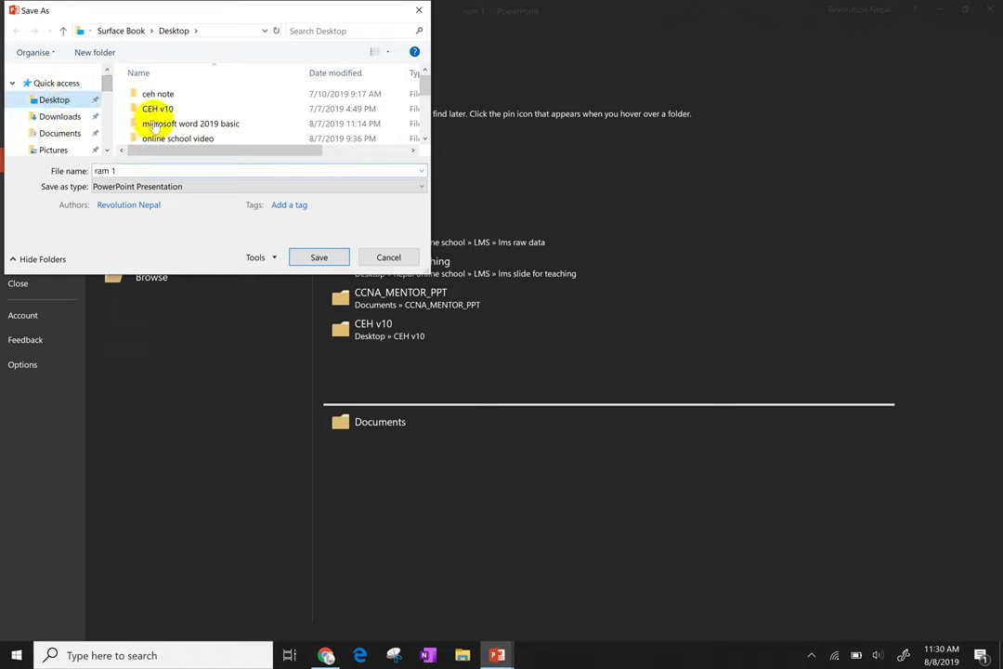
pyautogui.doubleClick(187, 167)
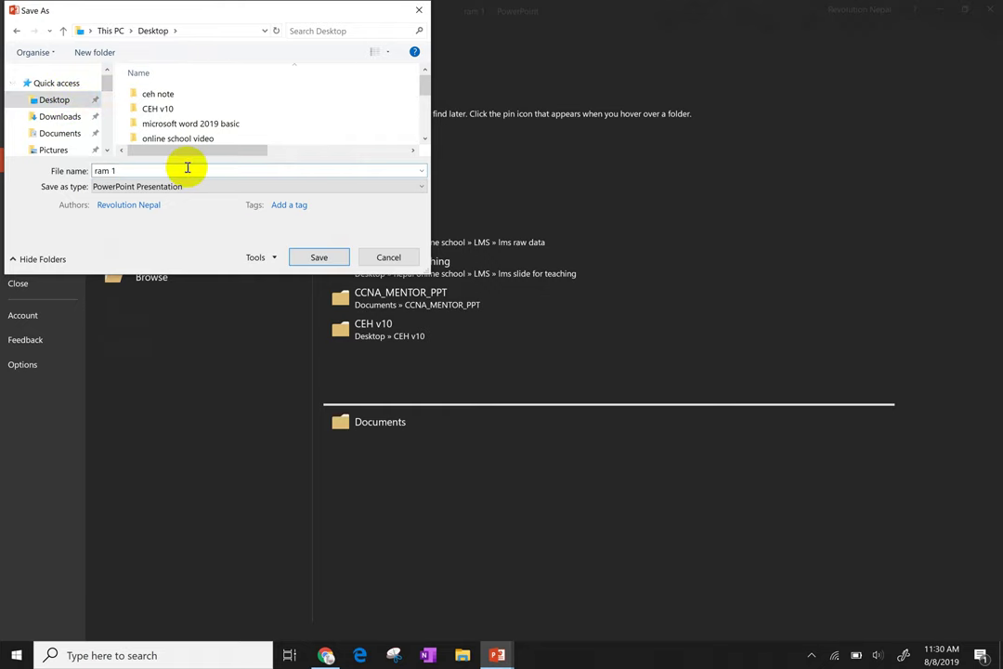
pyautogui.write('12')
pyautogui.click(311, 257)
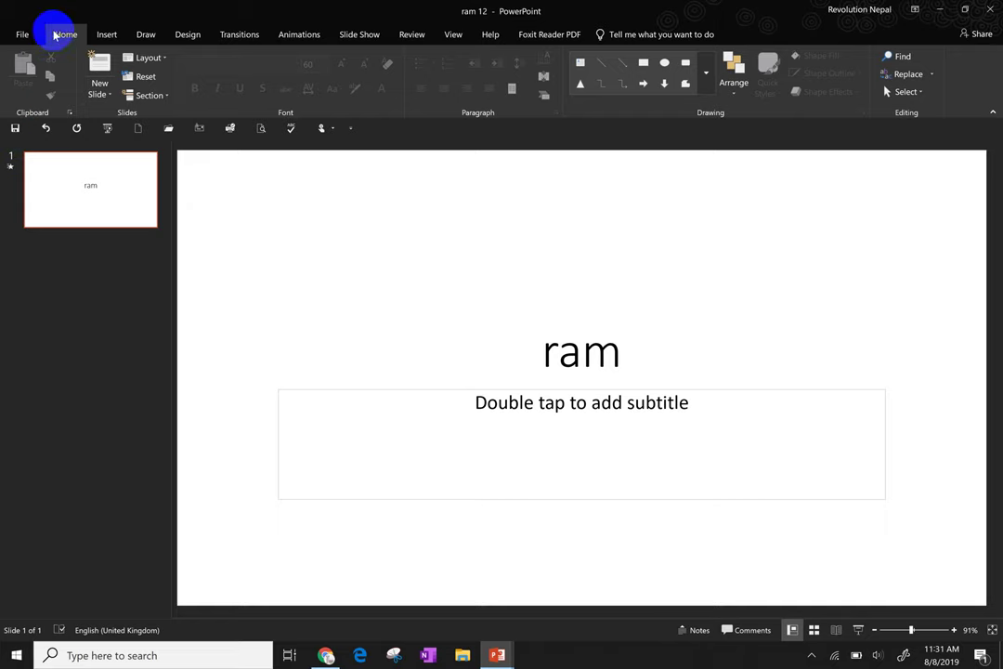
# - Save the presentation again on the Desktop under the file name 'ram10'
pyautogui.click(22, 36)
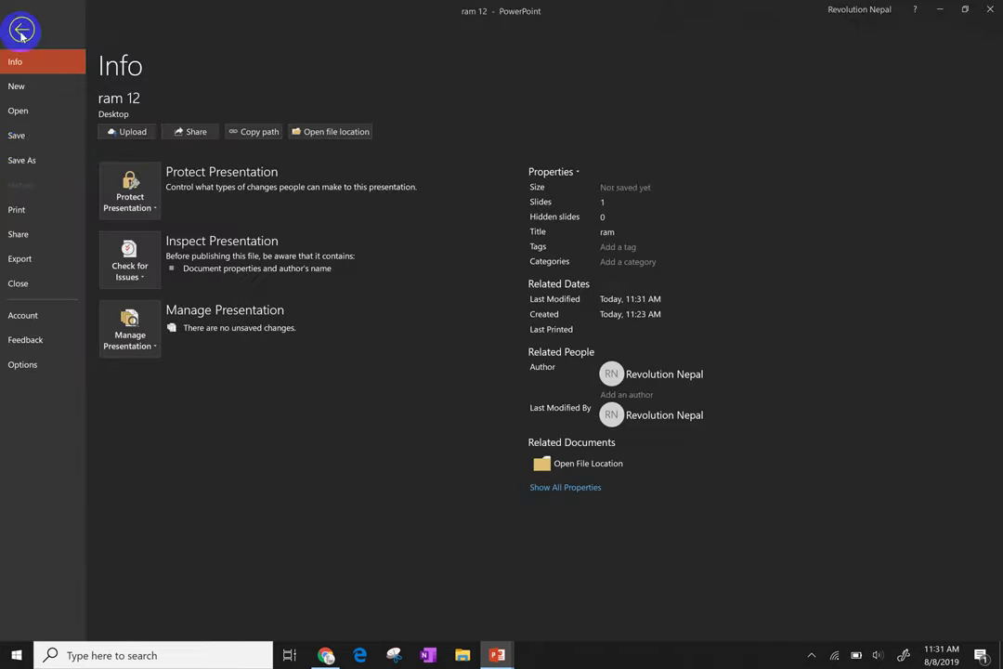
pyautogui.click(31, 160)
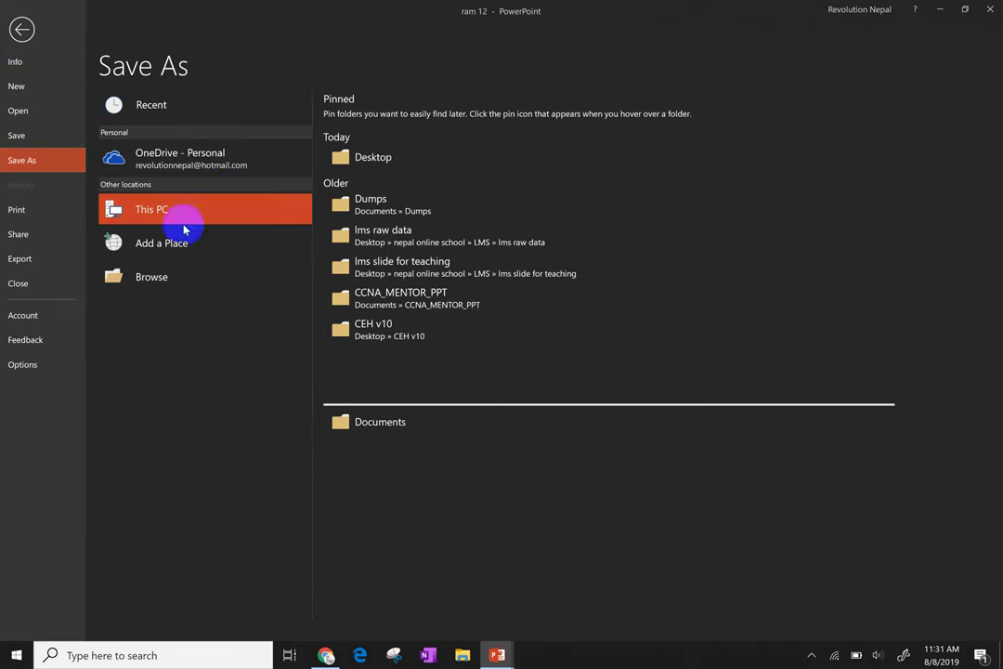
pyautogui.click(139, 289)
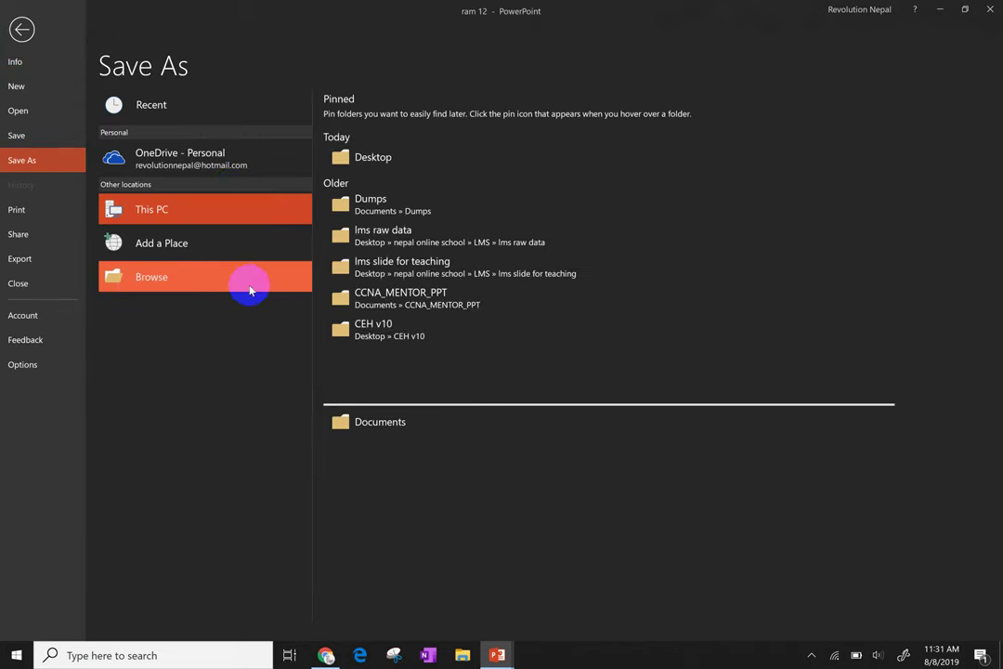
pyautogui.write('ram 12')
pyautogui.press('BackSpace')
pyautogui.press('BackSpace')
pyautogui.press('BackSpace')
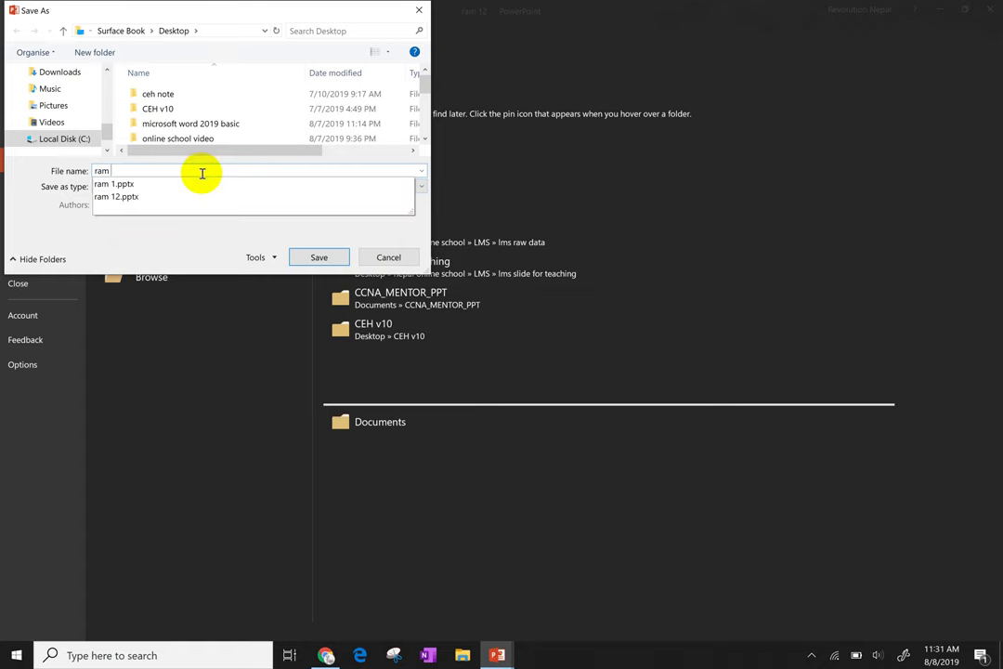
pyautogui.write('10')
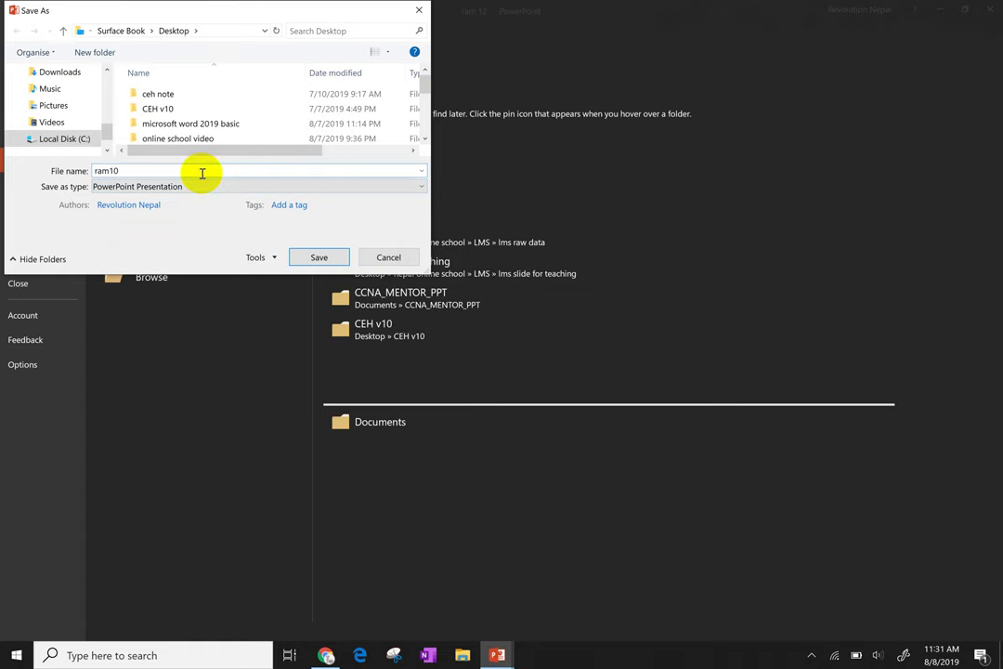
pyautogui.click(318, 257)
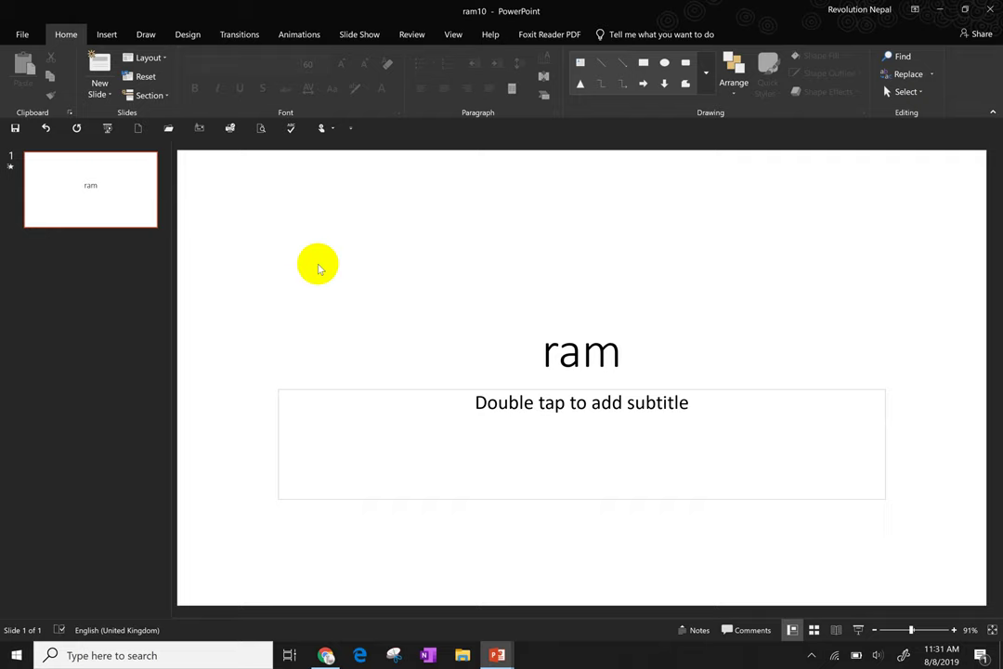
# - Resave as 'ram10' in PowerPoint Presentation format, confirming replacement of the existing file
pyautogui.click(18, 35)
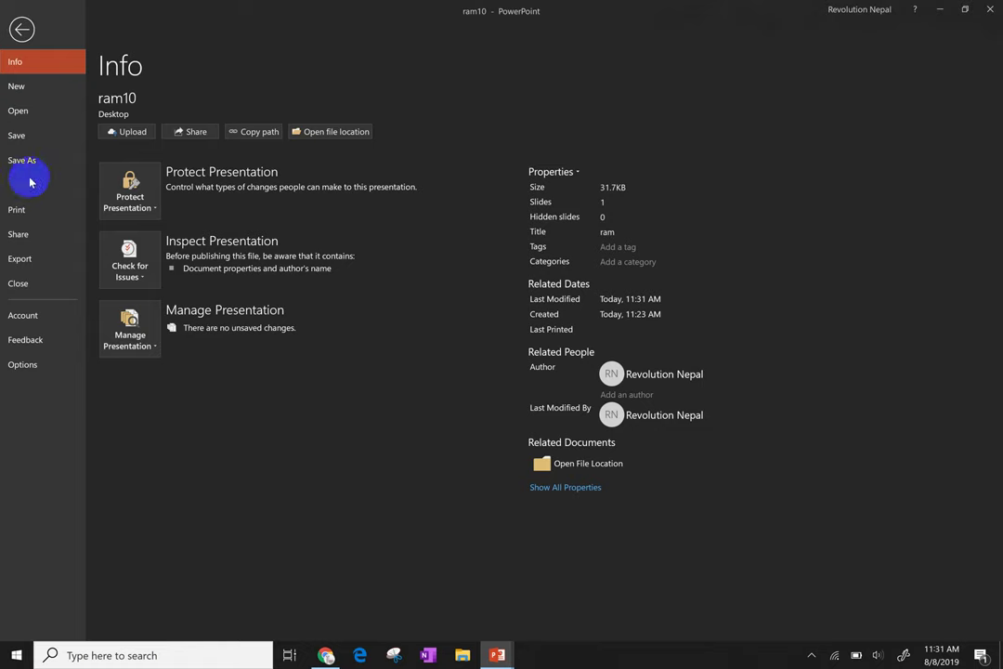
pyautogui.click(38, 161)
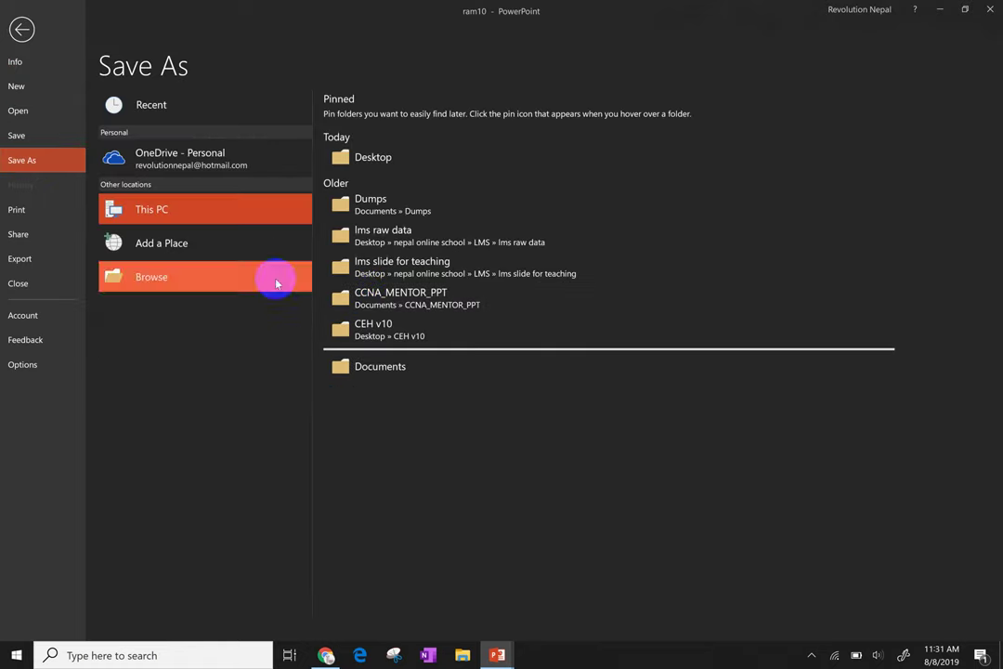
pyautogui.click(191, 290)
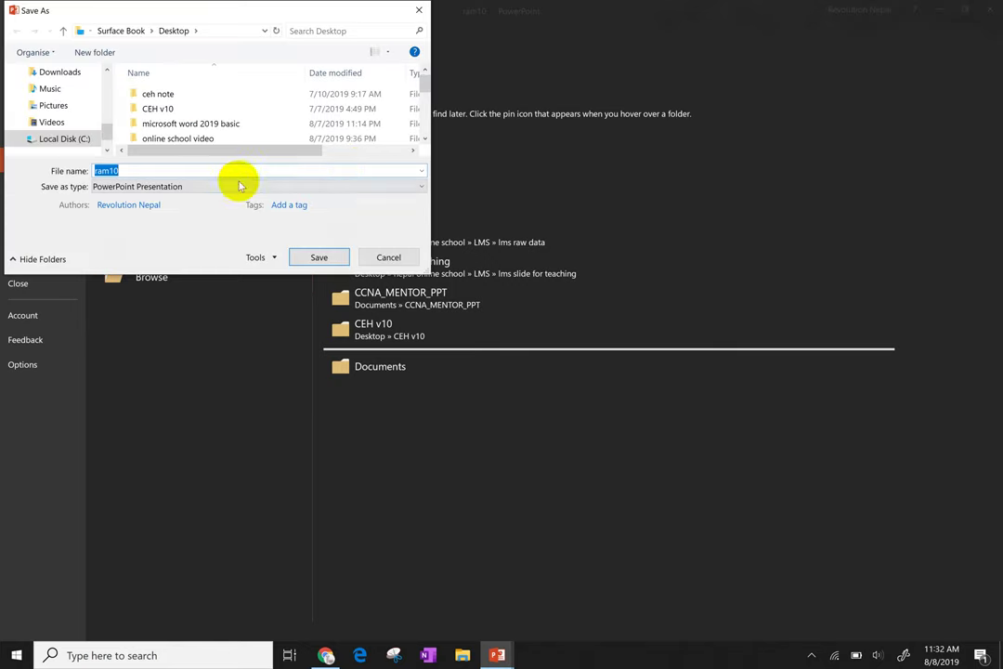
pyautogui.click(238, 187)
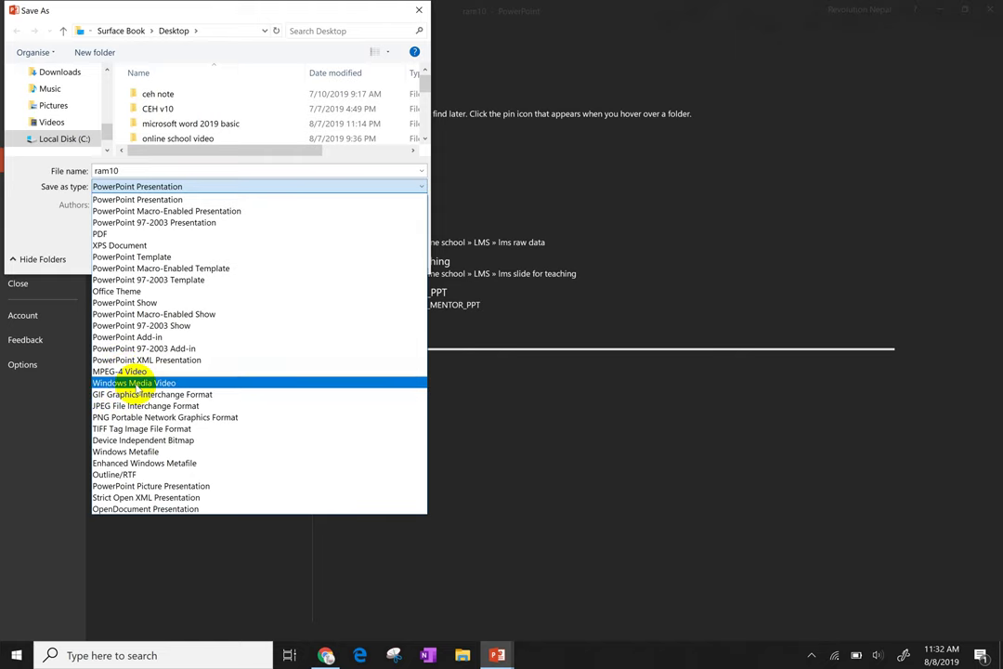
pyautogui.click(221, 172)
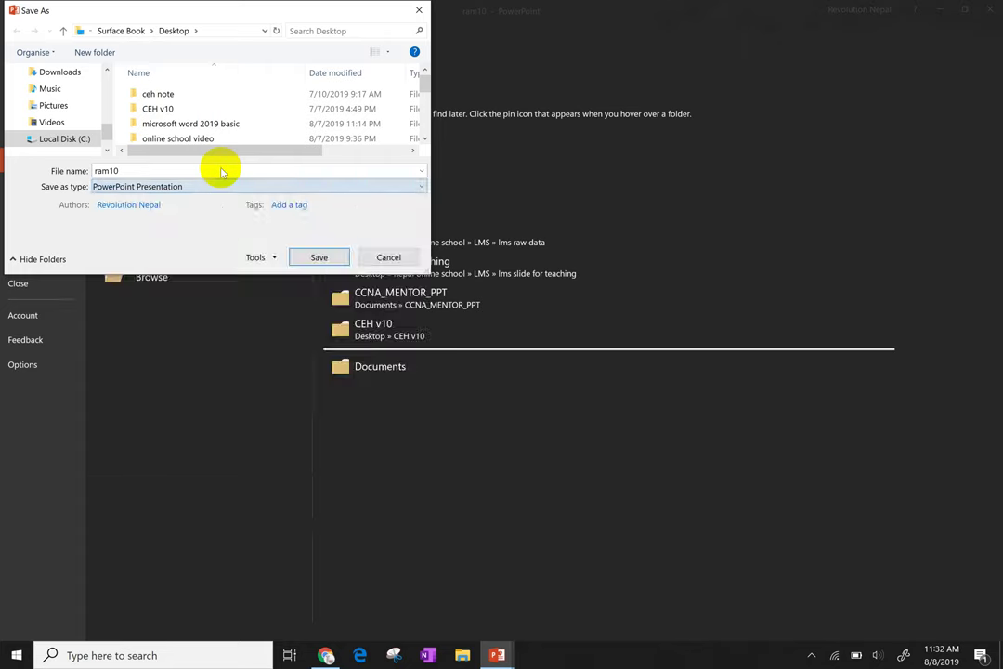
pyautogui.click(315, 260)
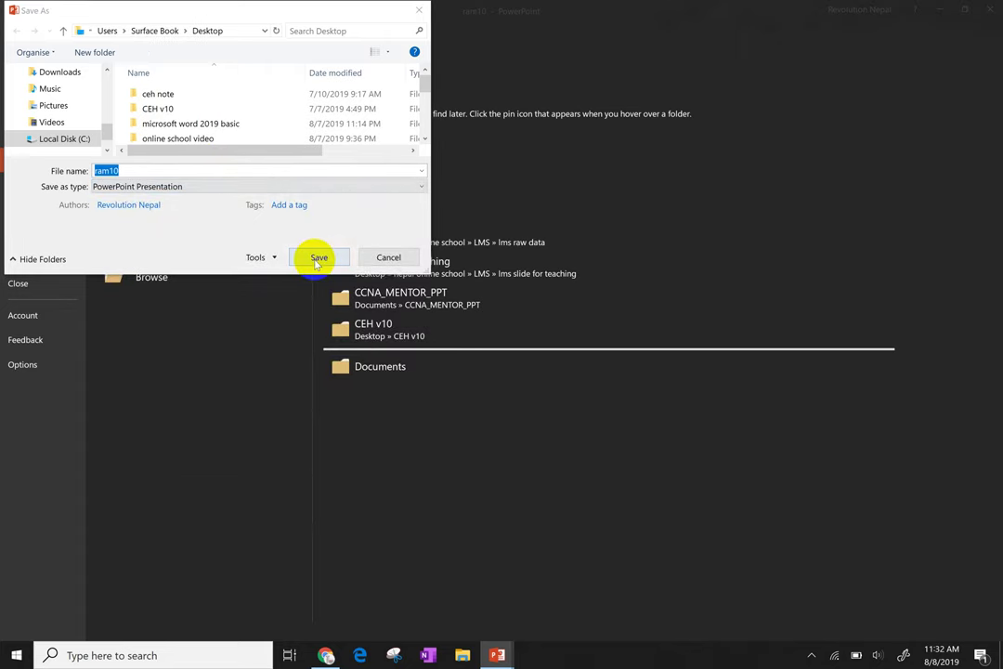
pyautogui.click(539, 331)
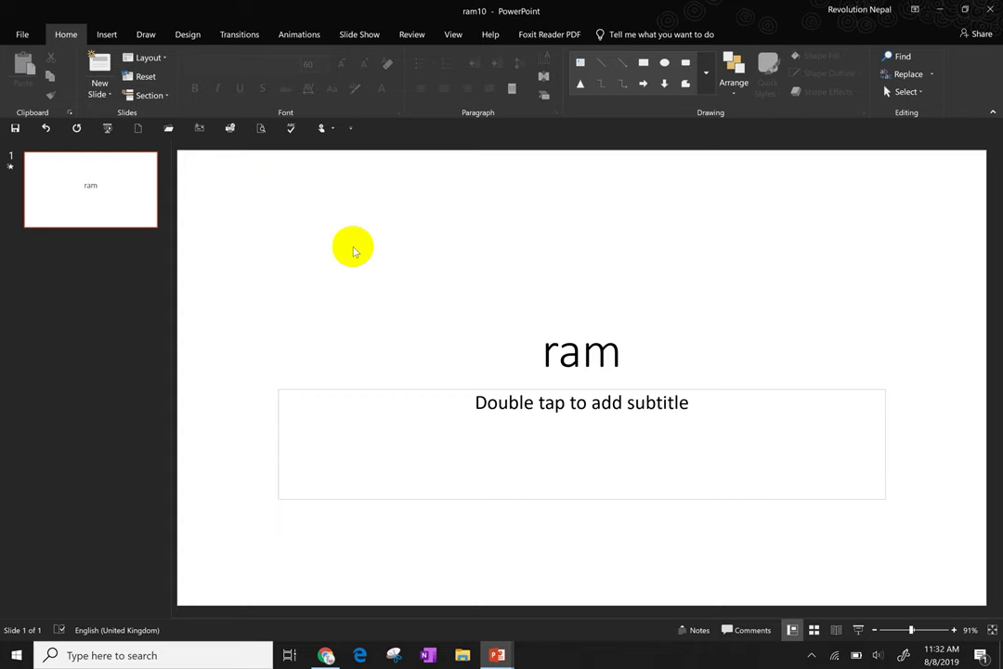
# - Review the Foxit Reader PDF Printer properties and Layout settings, then cancel without changes
pyautogui.click(24, 34)
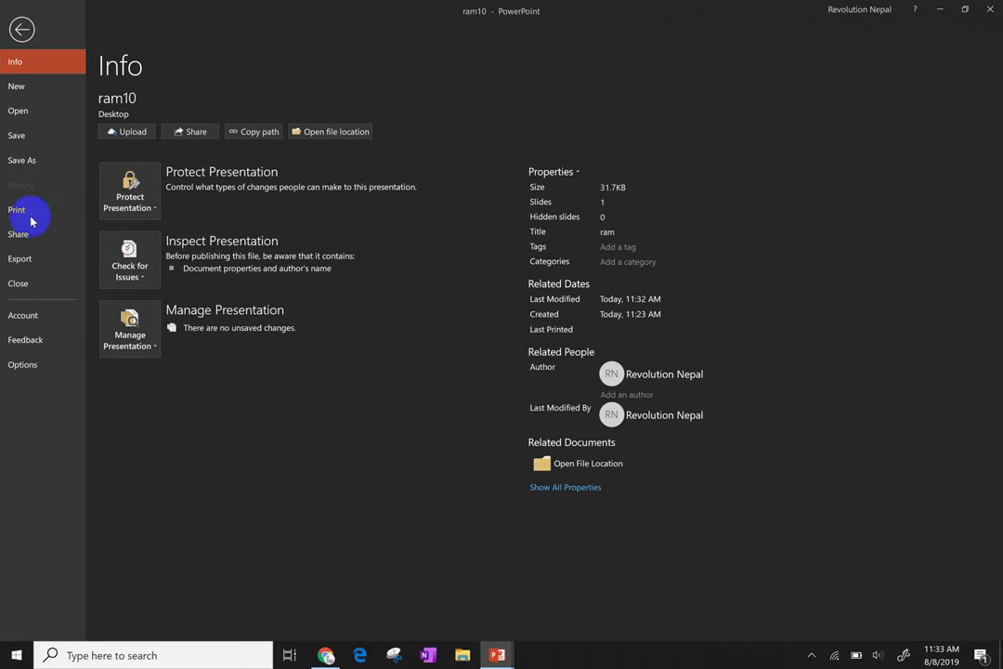
pyautogui.click(31, 221)
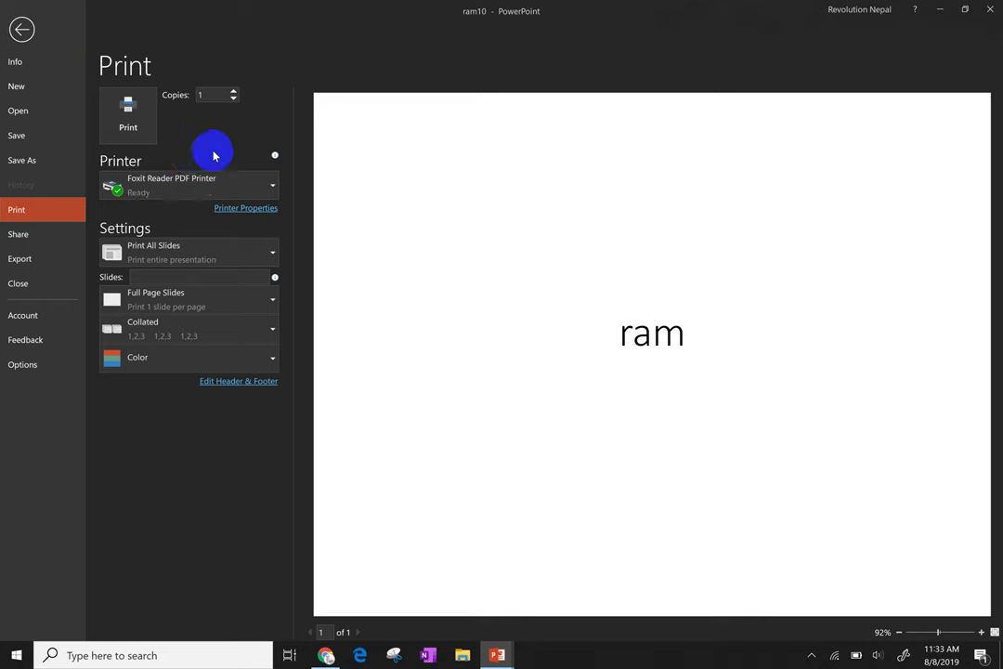
pyautogui.click(210, 196)
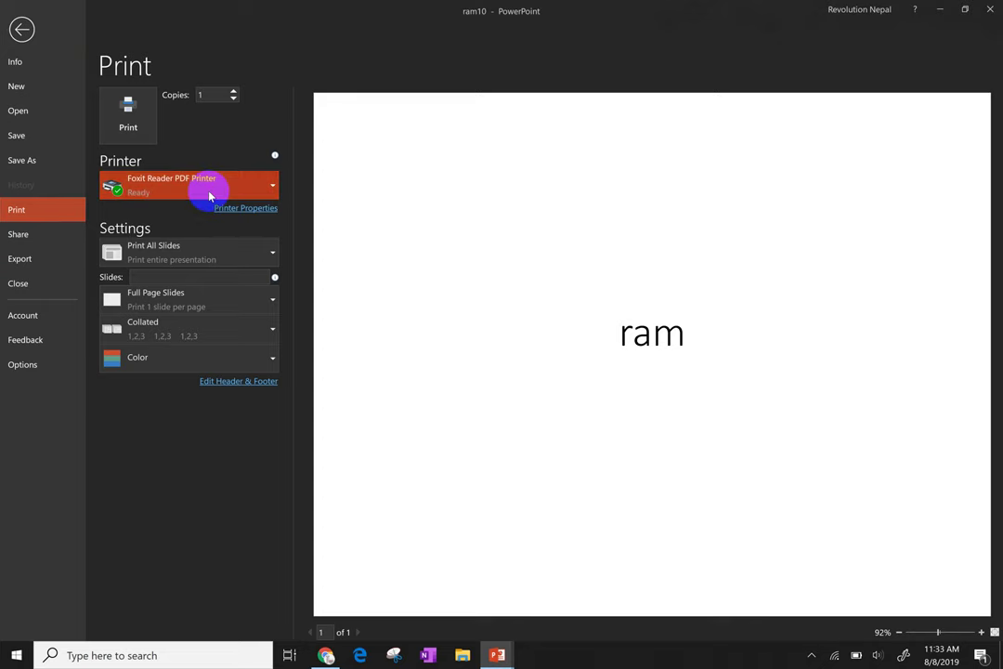
pyautogui.click(227, 211)
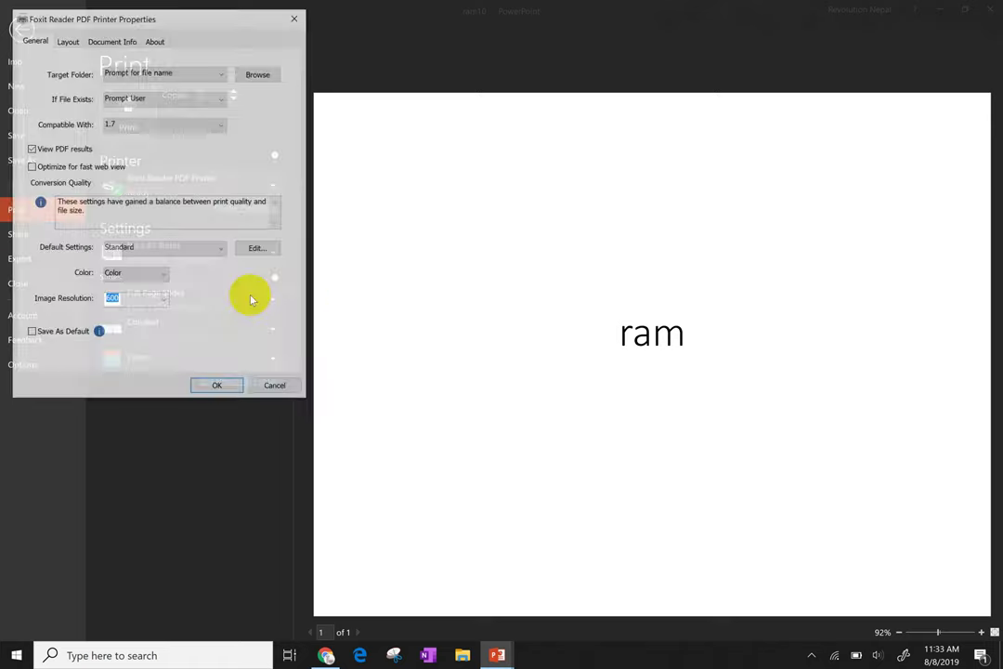
pyautogui.click(67, 40)
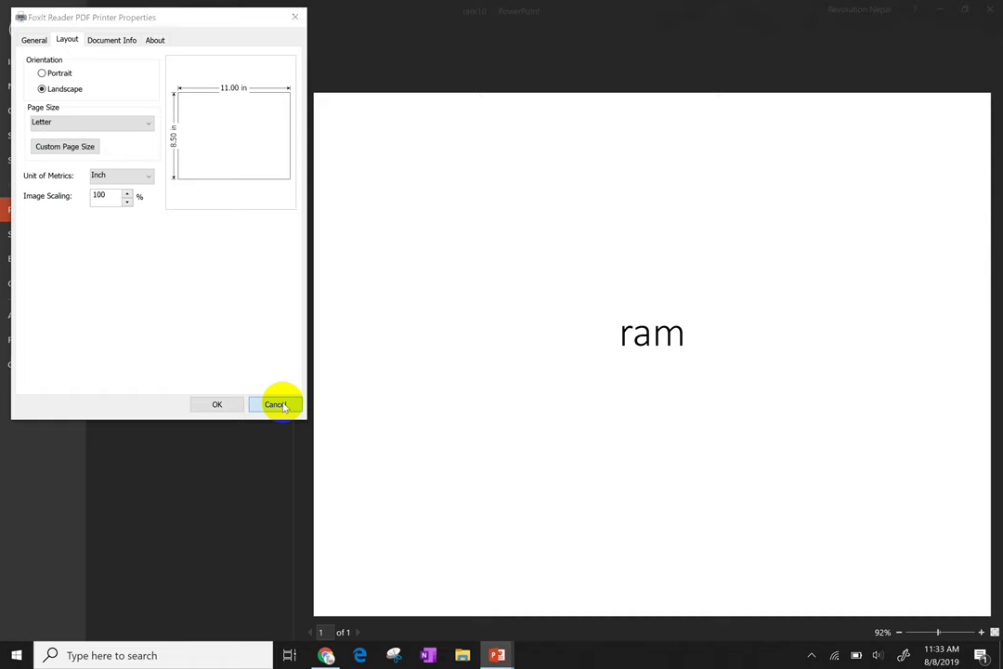
pyautogui.click(277, 404)
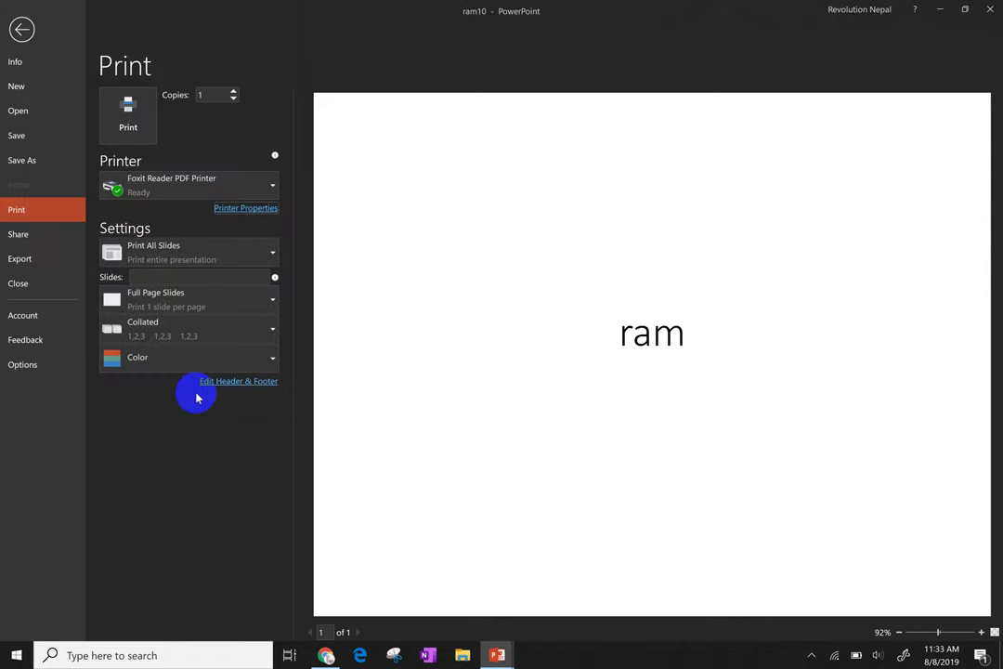
# - Enter slide range '1,5,8' to print, then dismiss the invalid print range warning
pyautogui.click(186, 273)
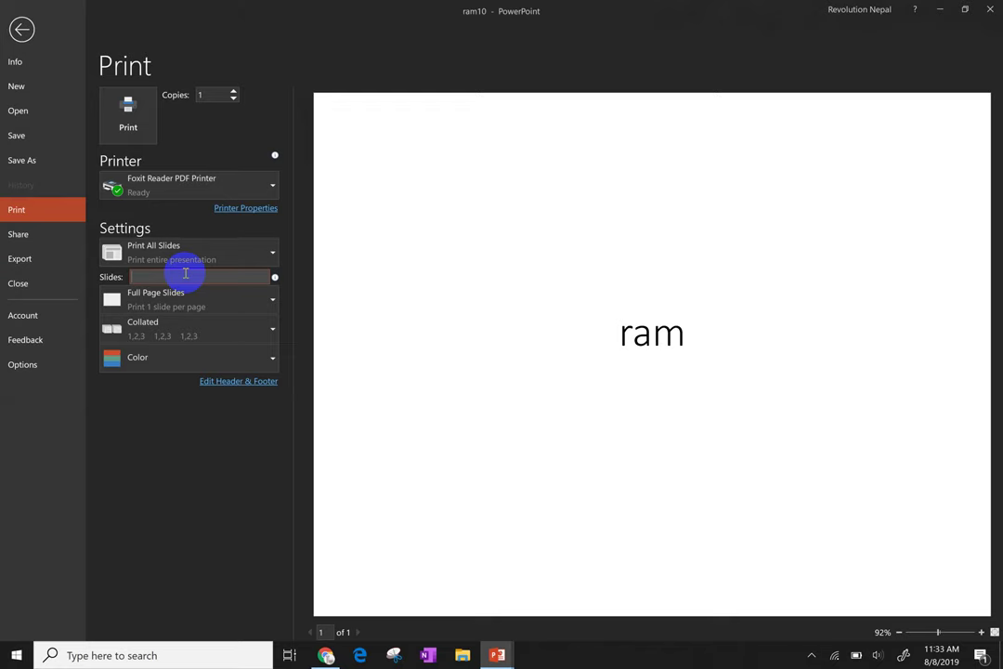
pyautogui.write('1,')
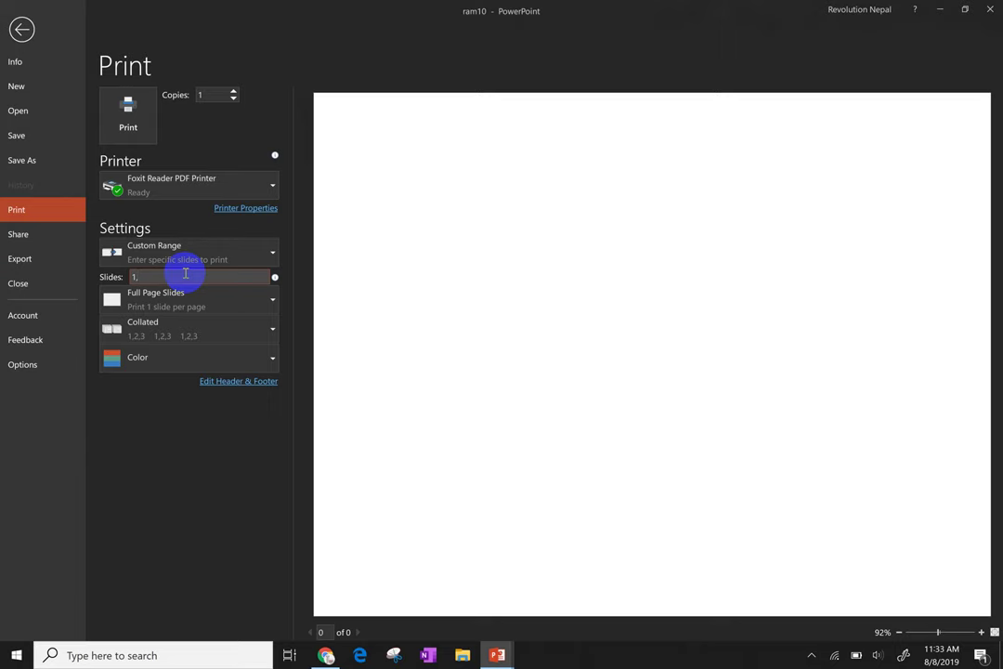
pyautogui.write('5,')
pyautogui.write('8')
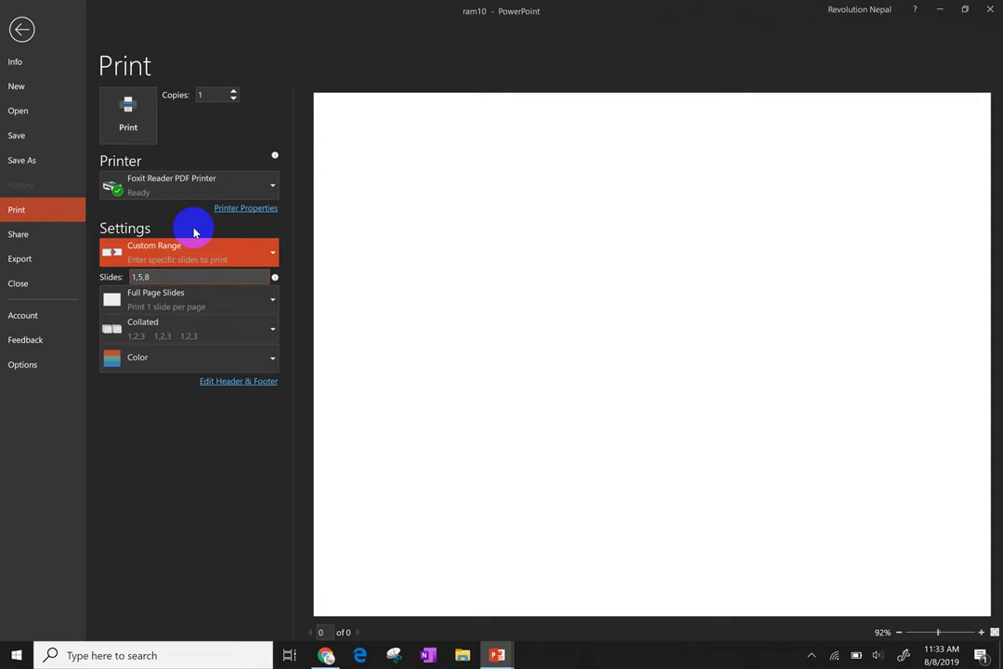
pyautogui.click(236, 97)
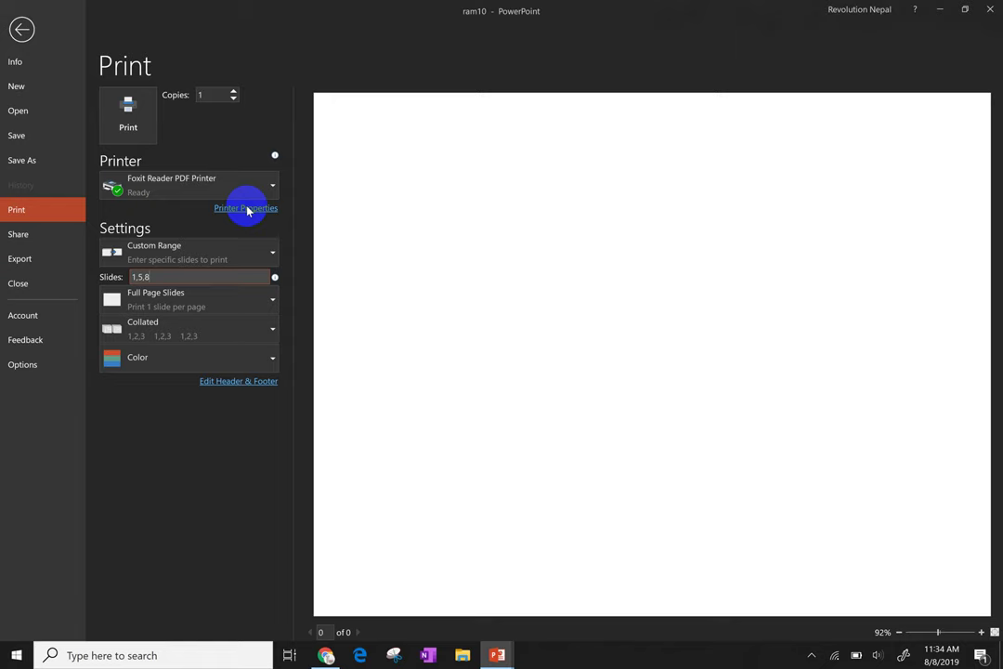
pyautogui.click(22, 31)
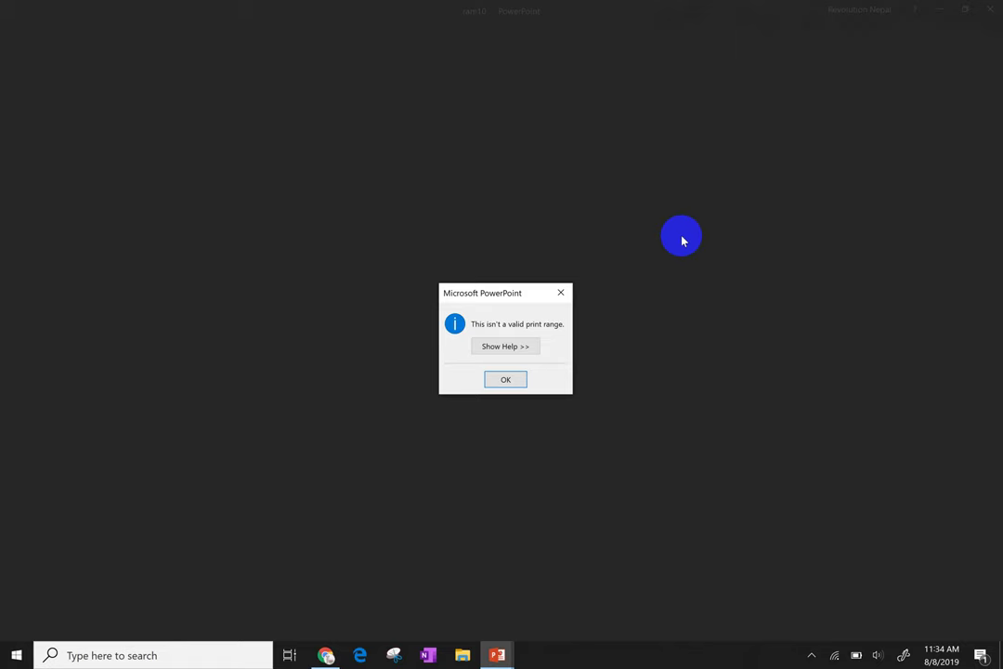
pyautogui.click(506, 380)
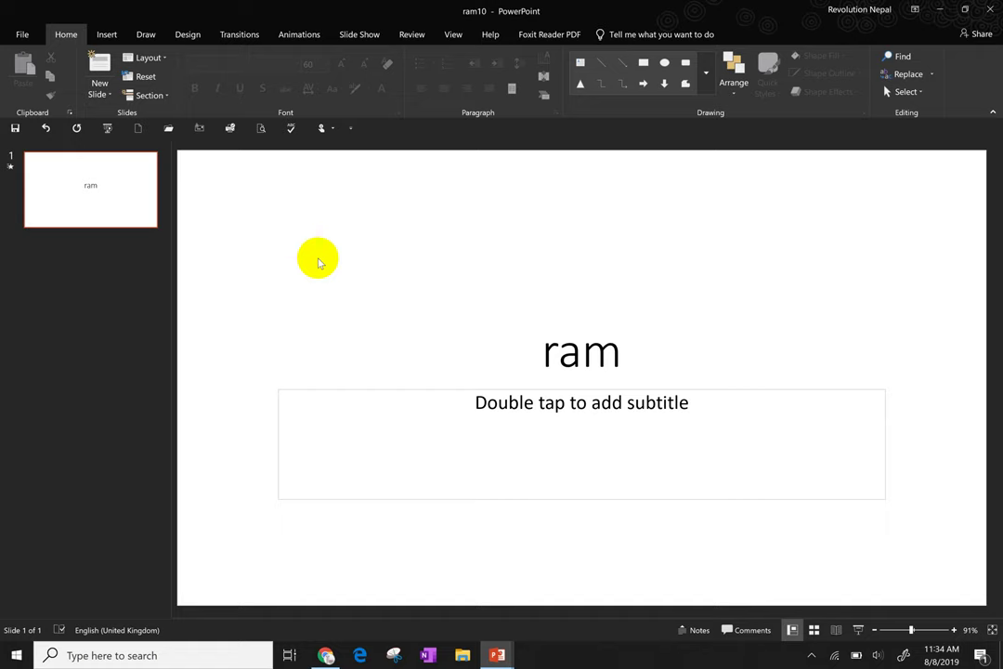
pyautogui.press('Tab')
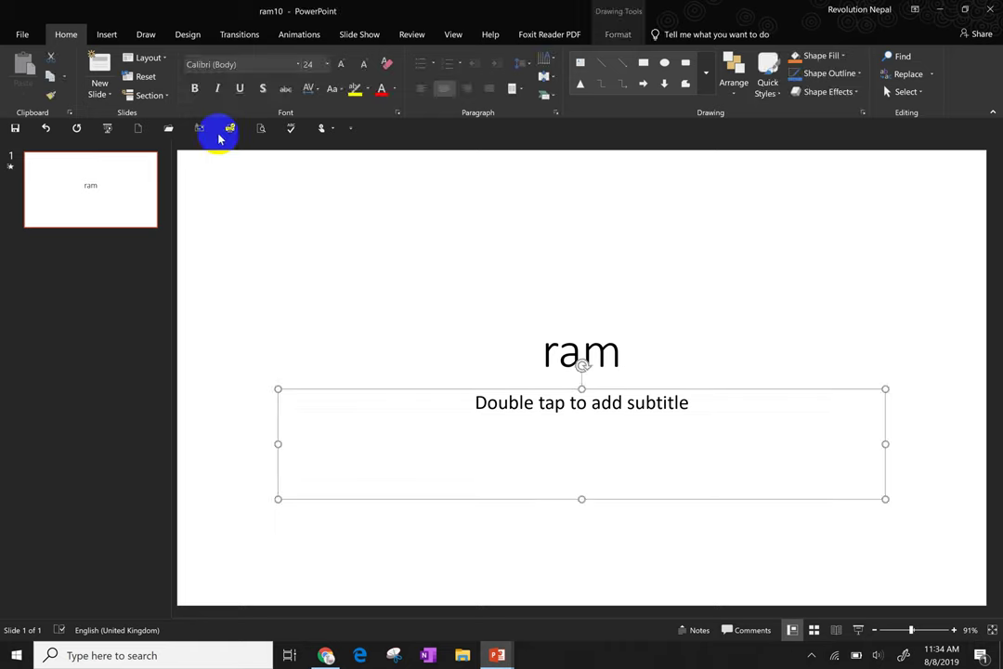
pyautogui.press('Escape')
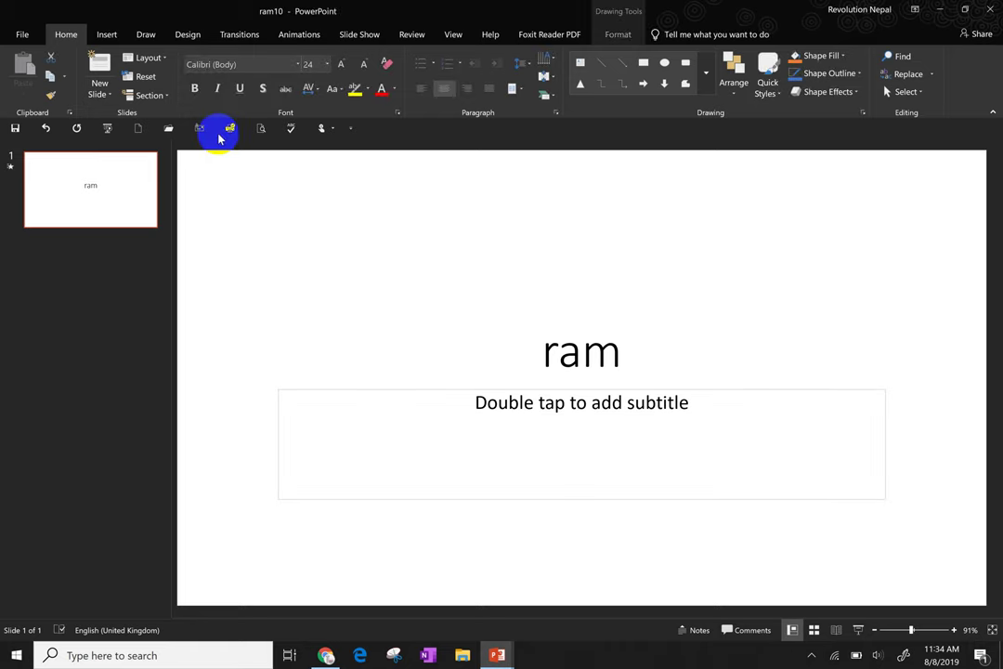
pyautogui.press('Escape')
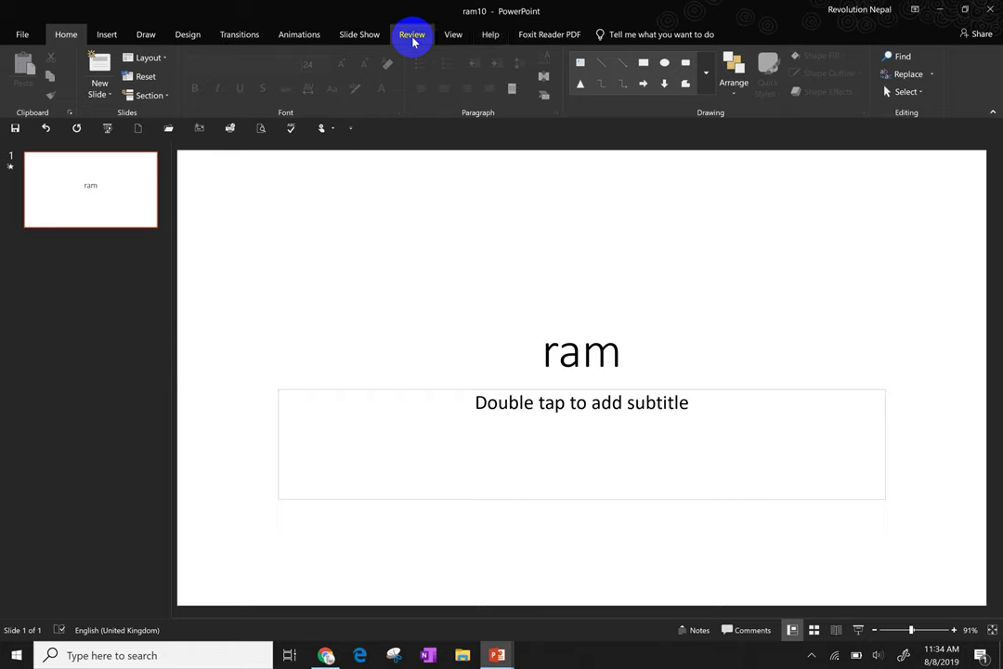
pyautogui.click(412, 37)
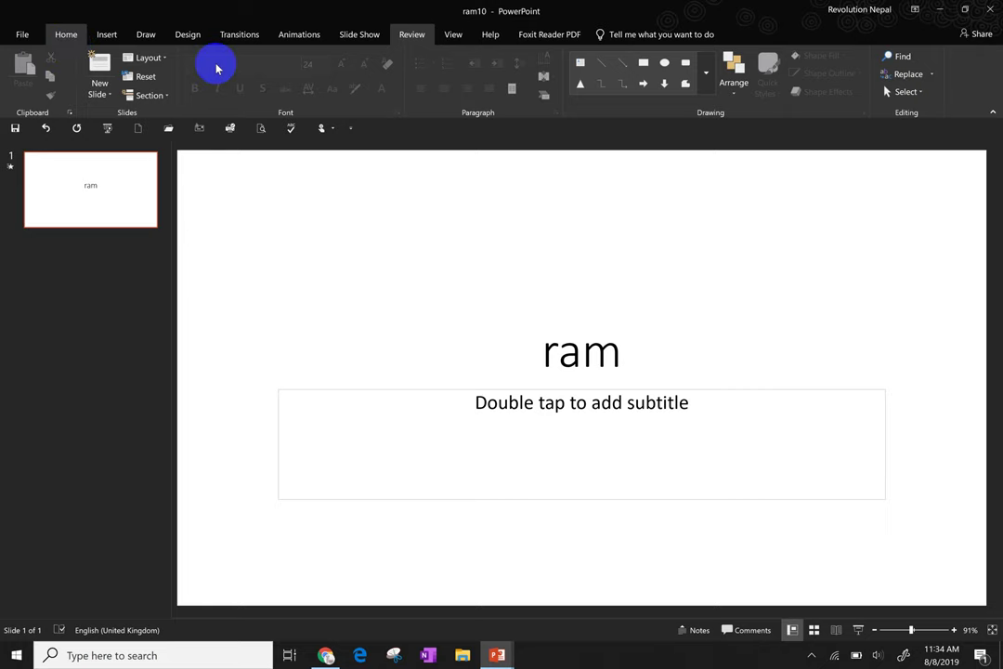
pyautogui.click(108, 34)
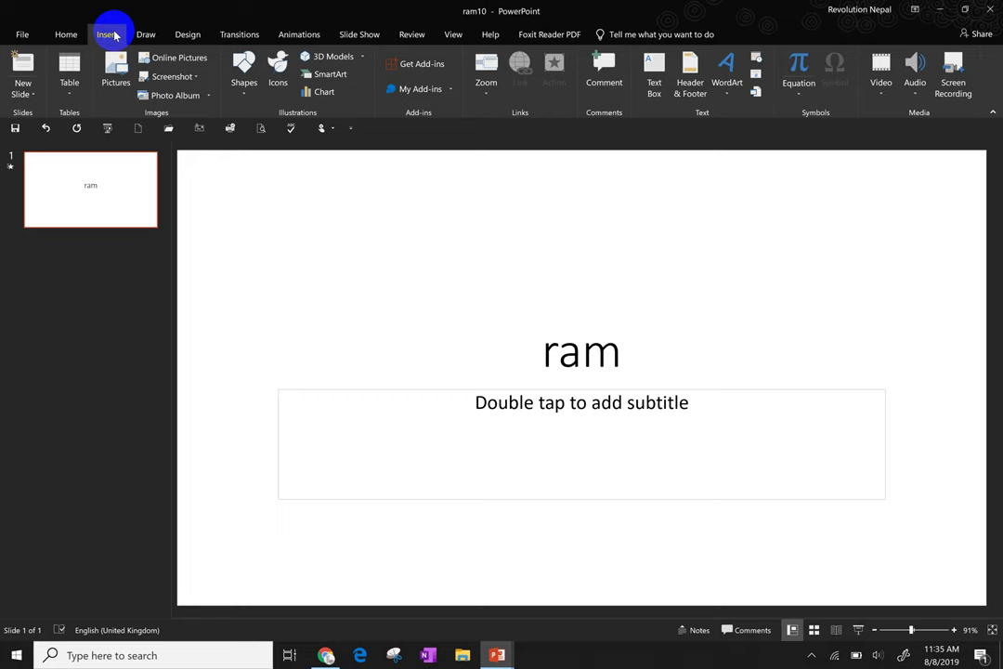
pyautogui.click(67, 35)
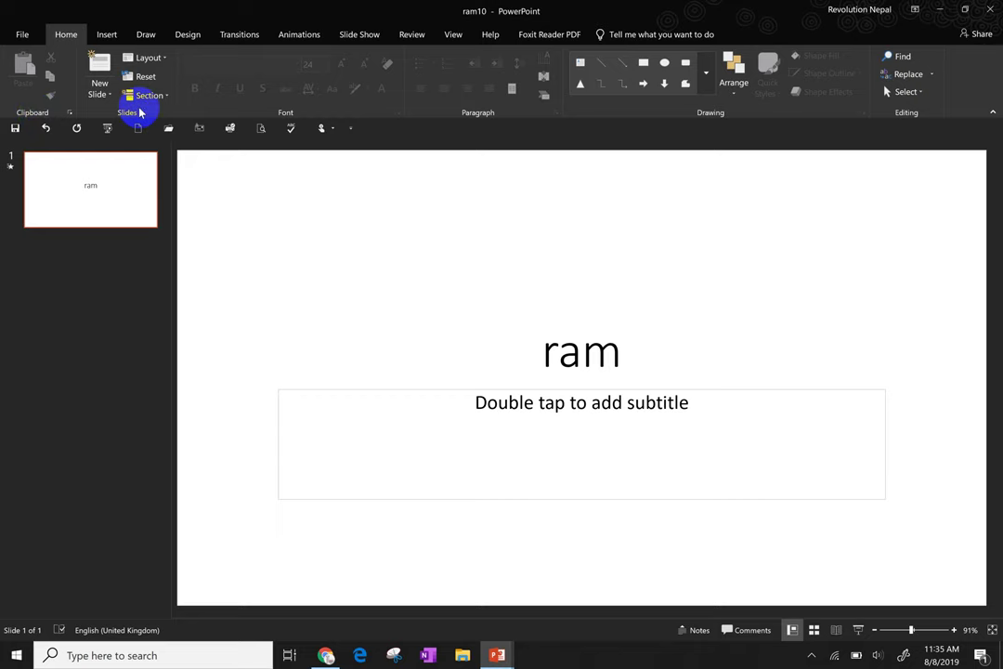
# - Add slide 2 after the title slide and switch it to the Two Content layout
pyautogui.click(101, 67)
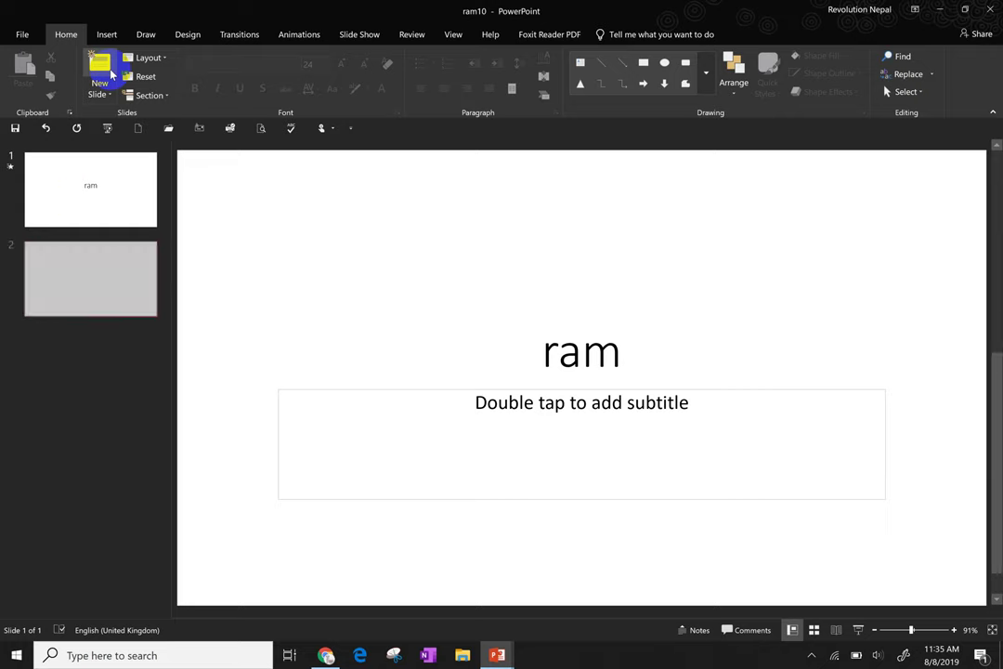
pyautogui.click(71, 272)
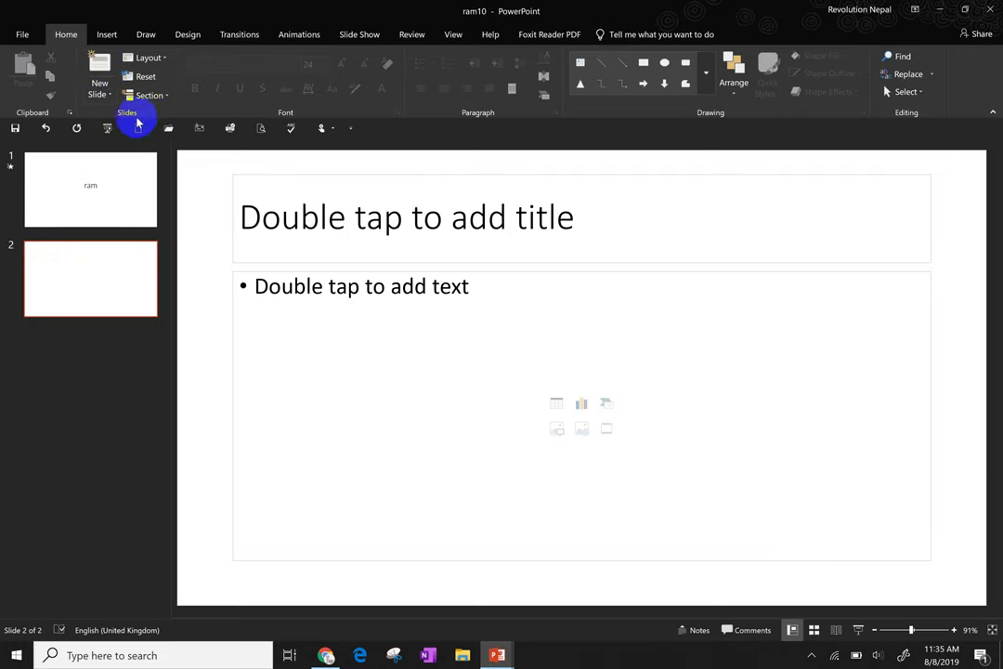
pyautogui.click(149, 57)
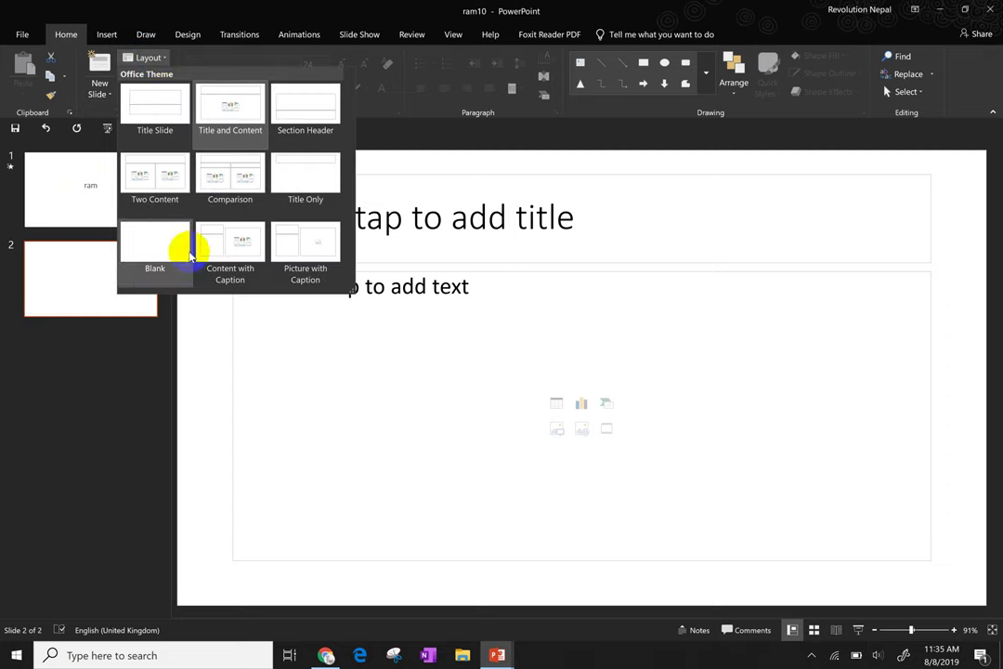
pyautogui.click(243, 102)
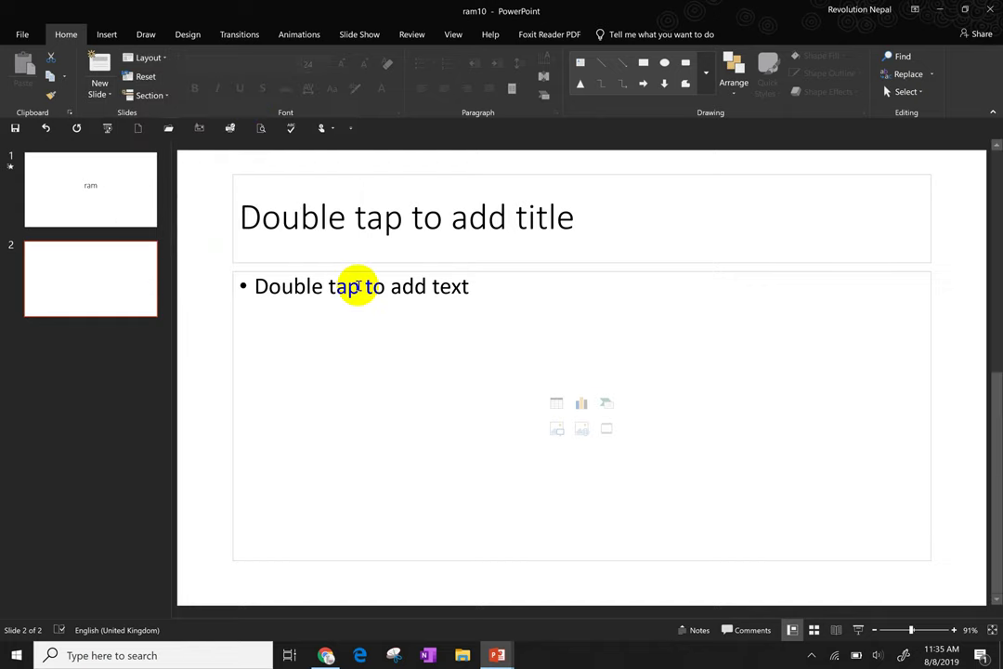
pyautogui.click(146, 97)
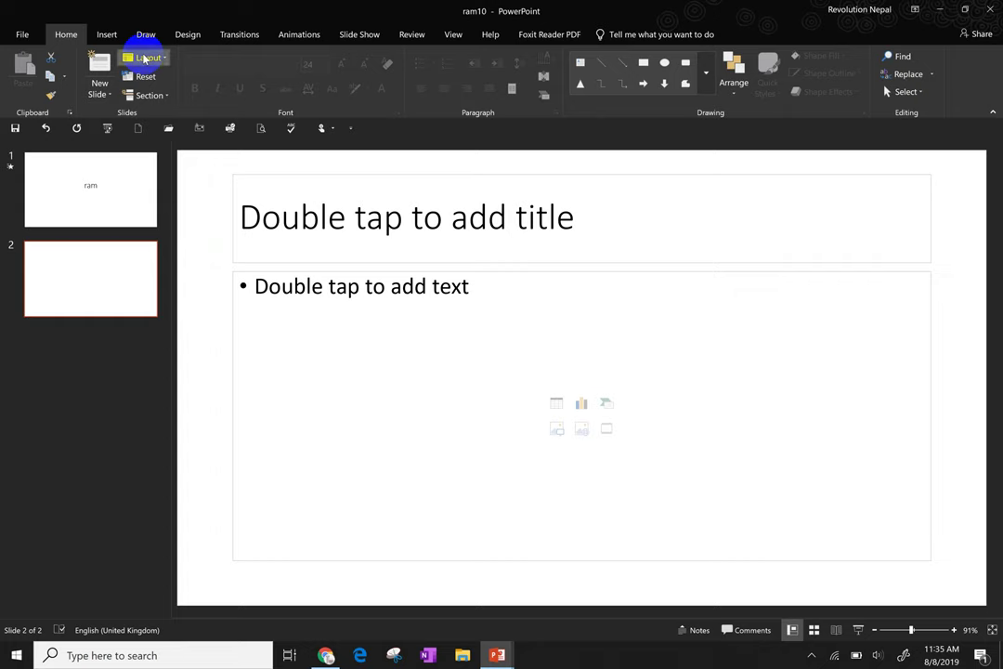
pyautogui.click(145, 58)
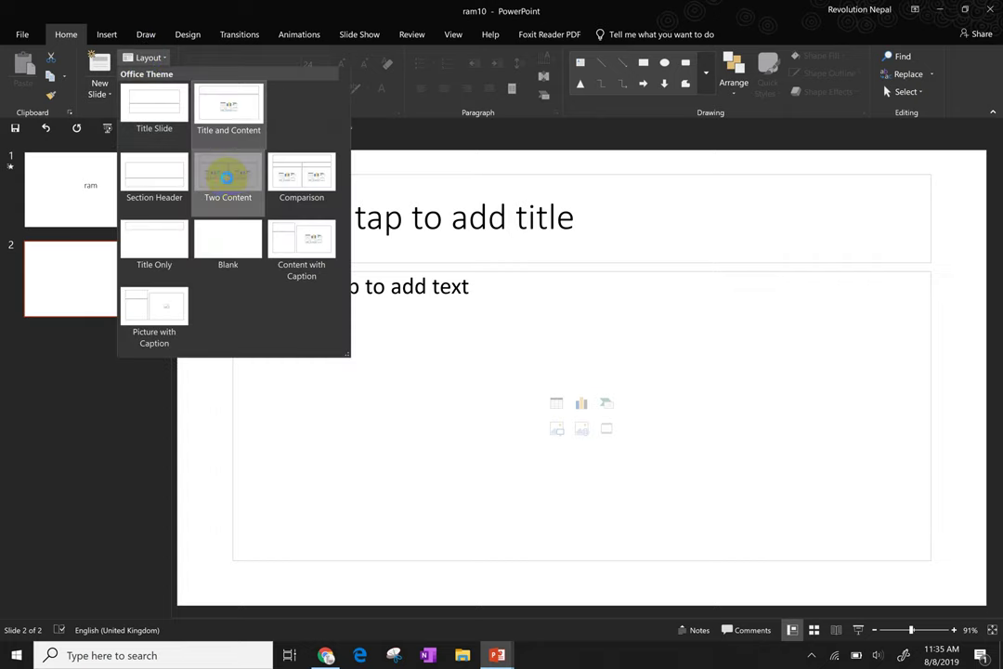
pyautogui.click(227, 176)
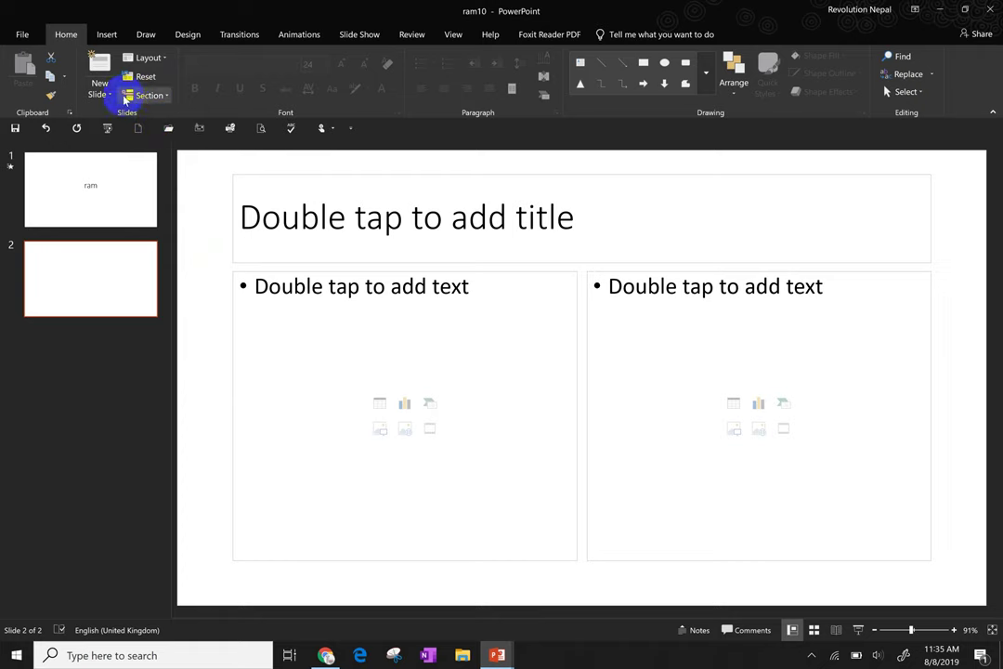
pyautogui.click(153, 97)
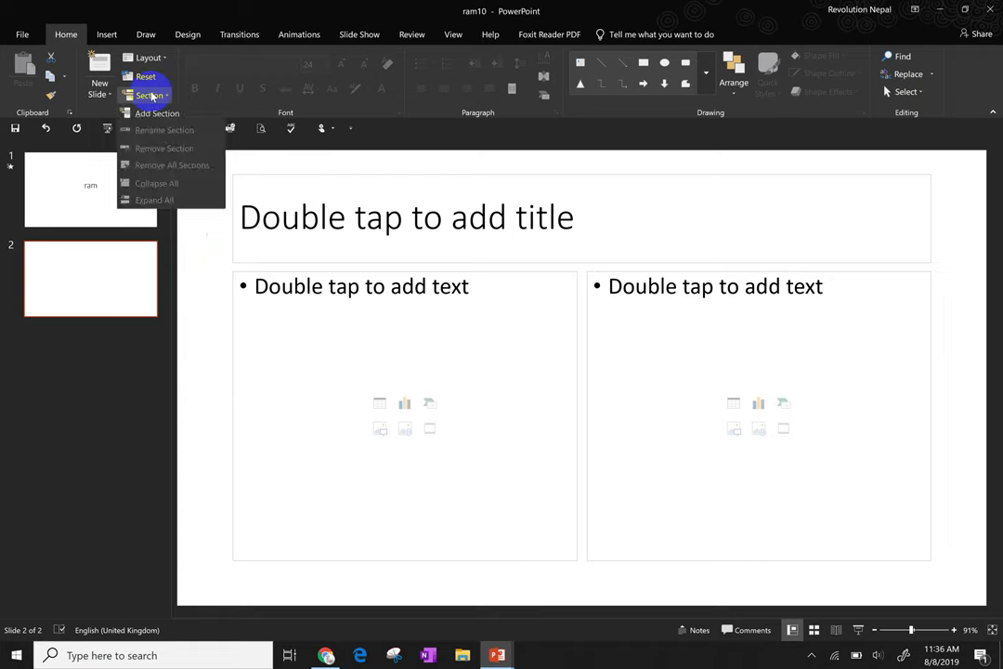
pyautogui.click(128, 339)
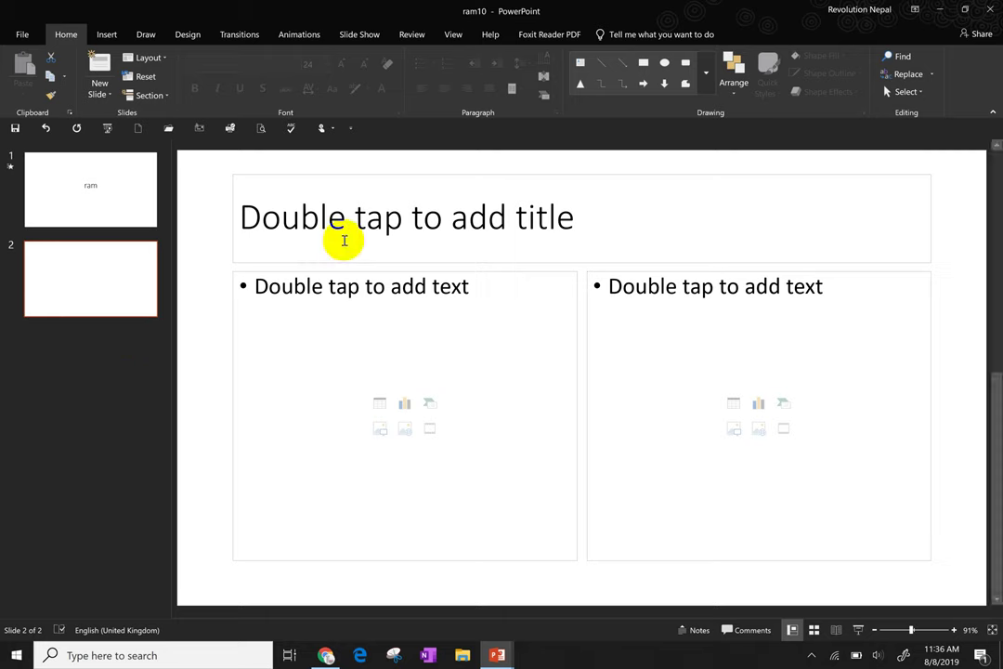
# - Type 'Computer Hardware' as the slide 2 title, fixing the typo and capitalising the H
pyautogui.click(343, 240)
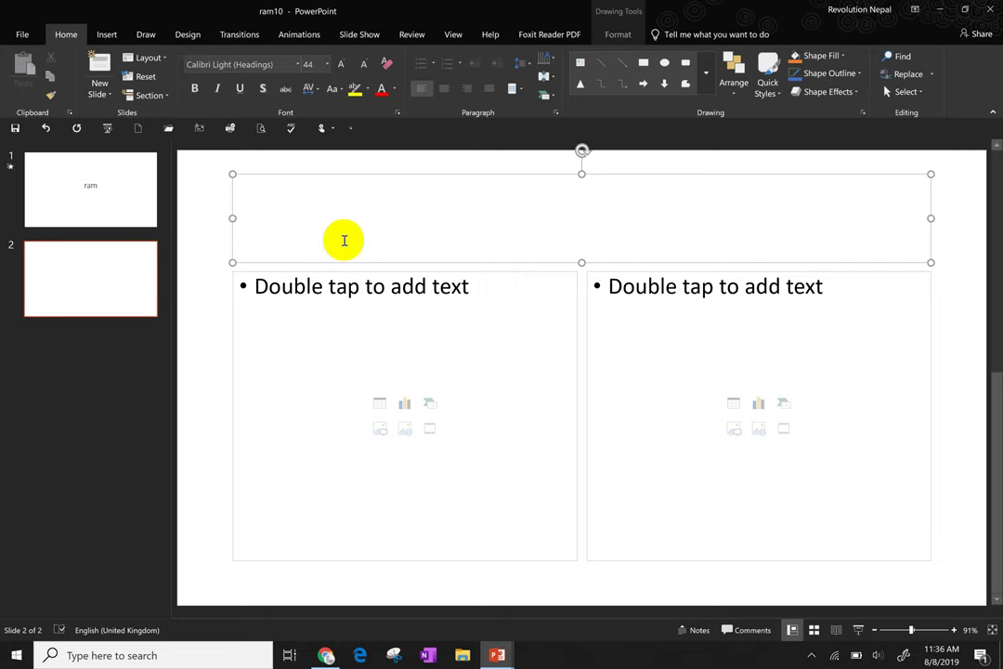
pyautogui.write('computer ')
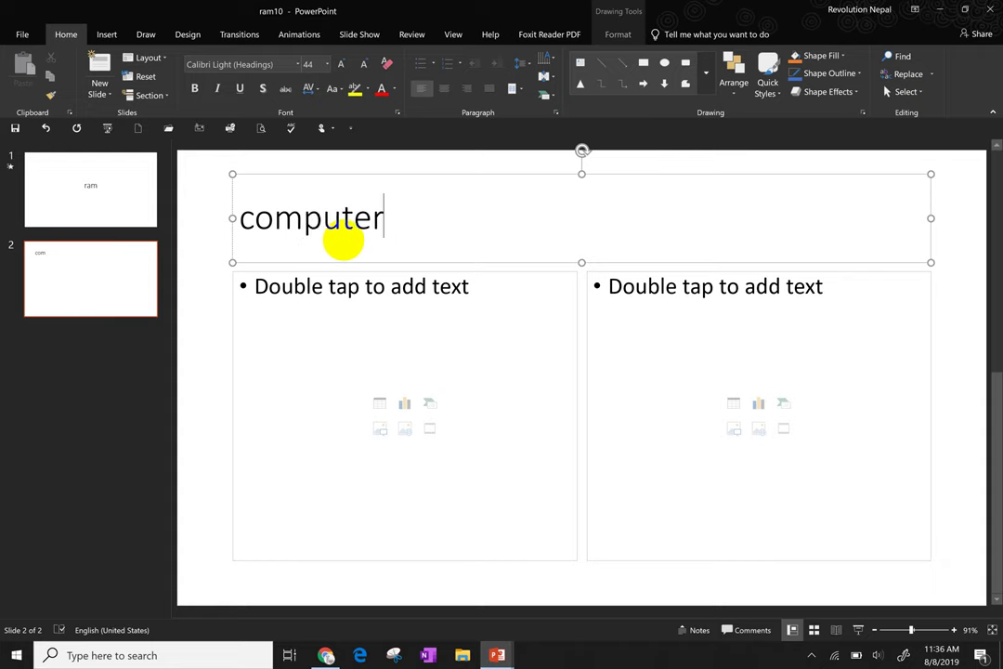
pyautogui.write('hardware')
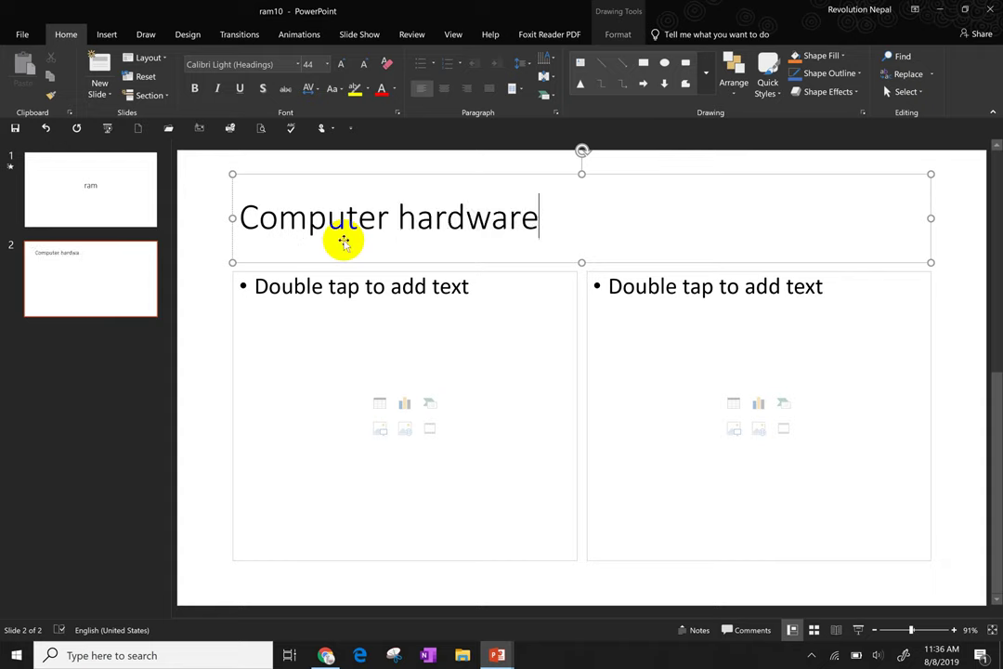
pyautogui.click(414, 220)
pyautogui.moveTo(414, 220); pyautogui.dragTo(401, 220)
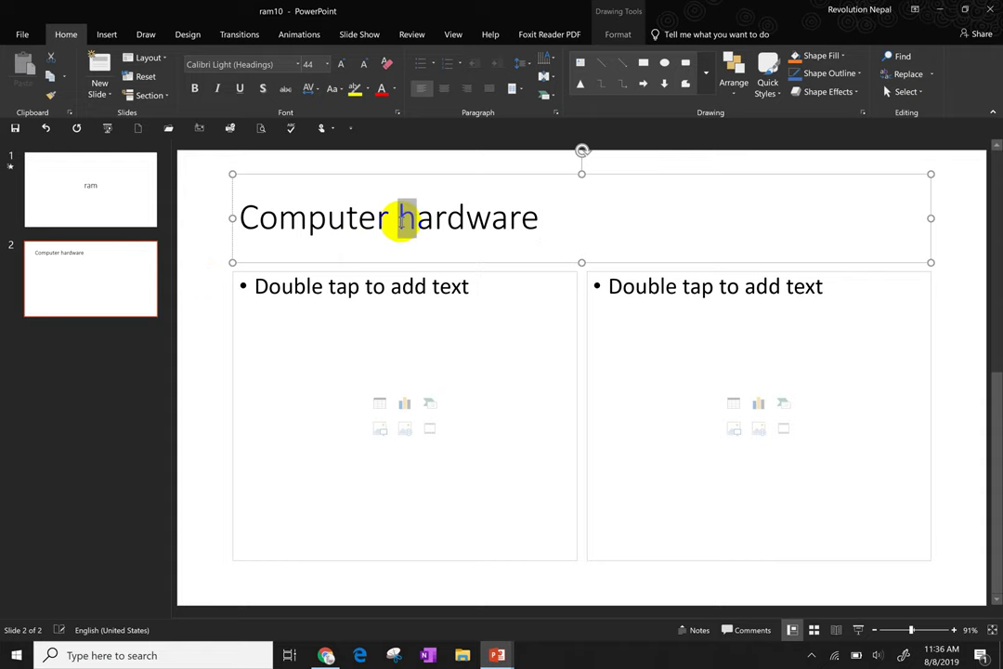
pyautogui.write('H')
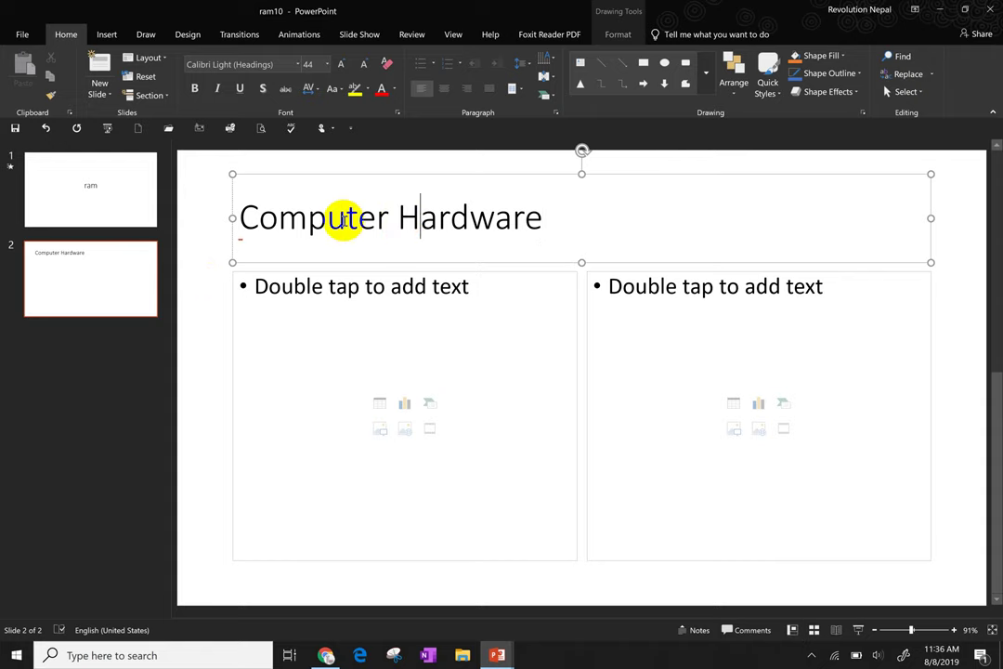
# - Set the title text to 9 point and right-align it
pyautogui.moveTo(547, 217); pyautogui.dragTo(279, 224)
pyautogui.click(324, 65)
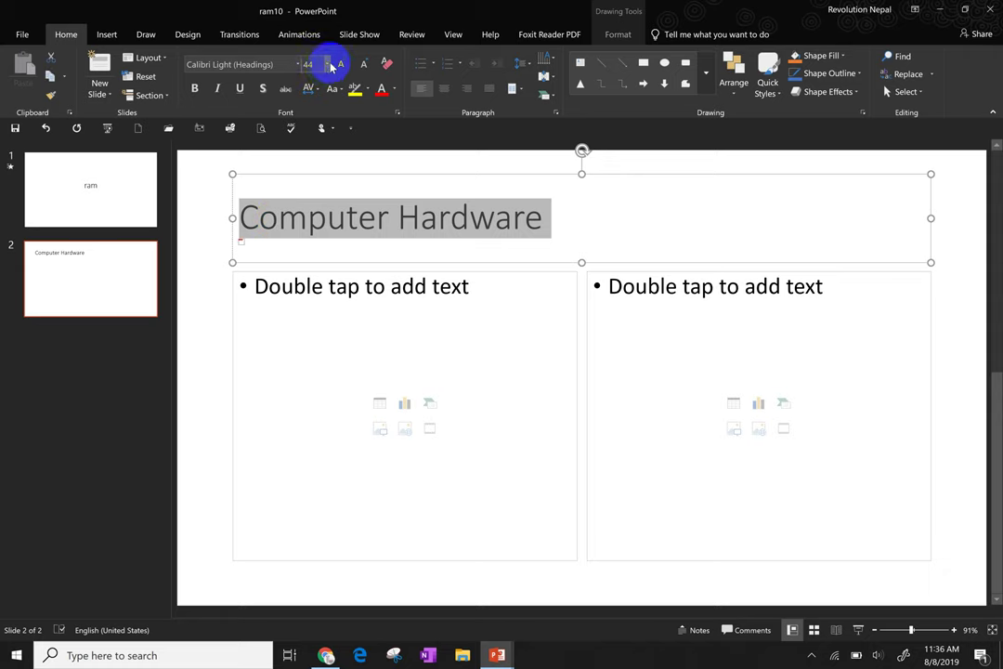
pyautogui.click(327, 64)
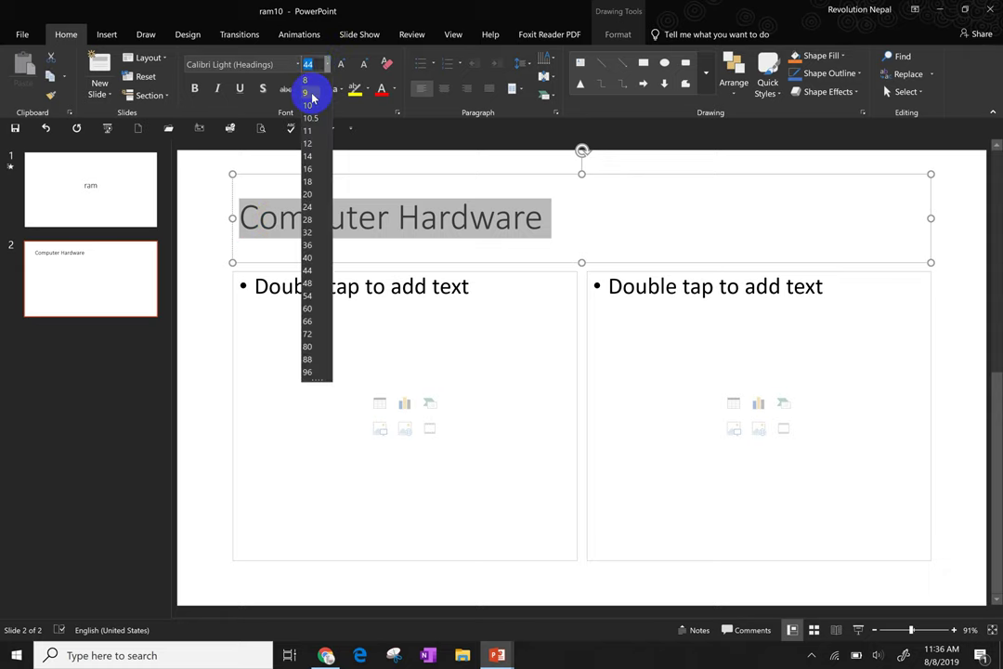
pyautogui.click(314, 111)
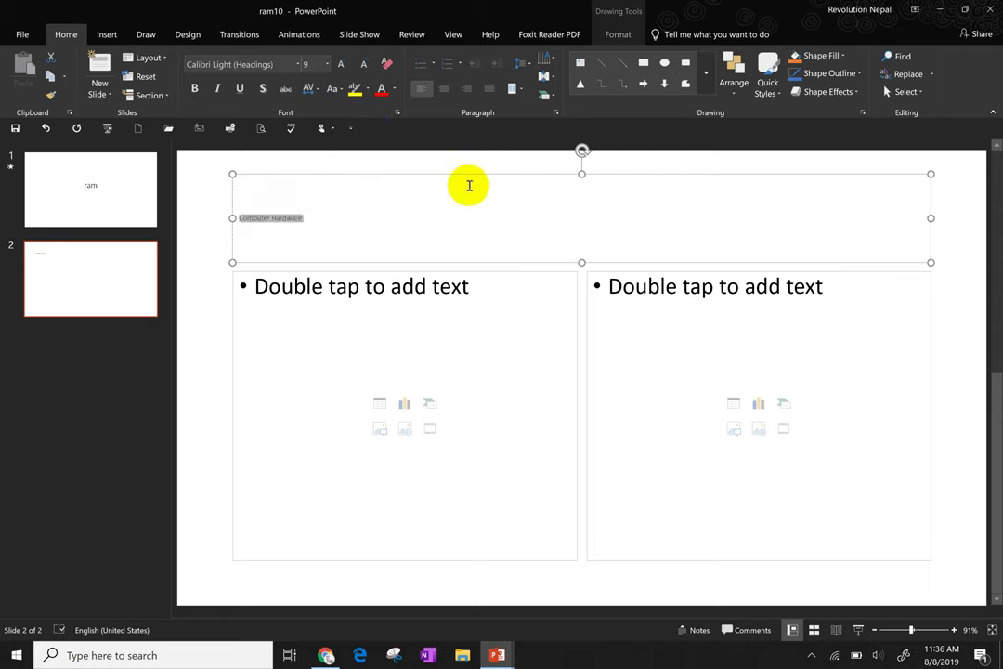
pyautogui.click(385, 148)
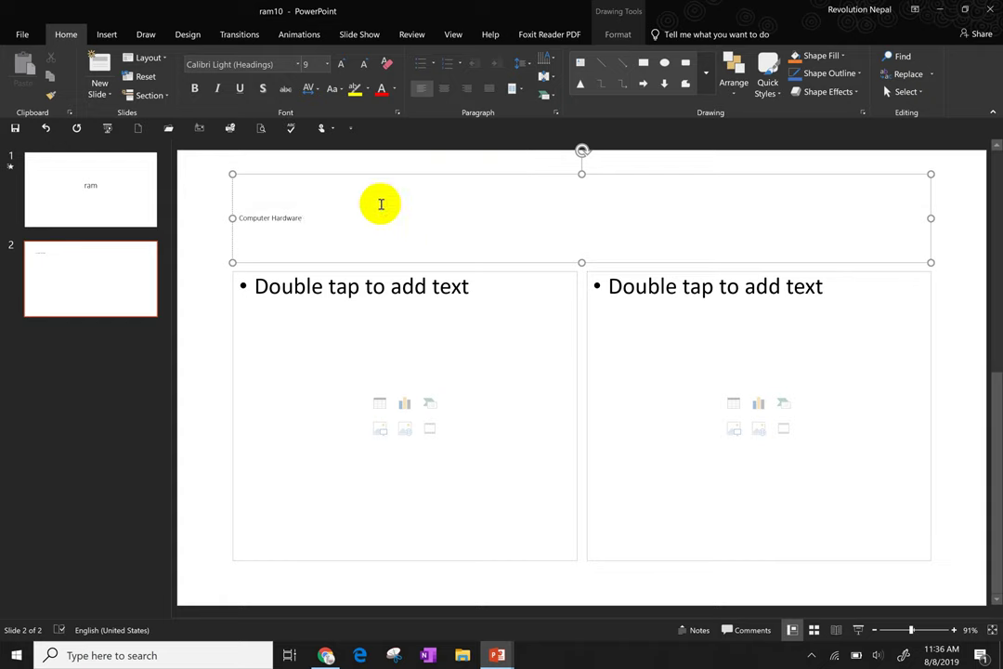
pyautogui.doubleClick(356, 212)
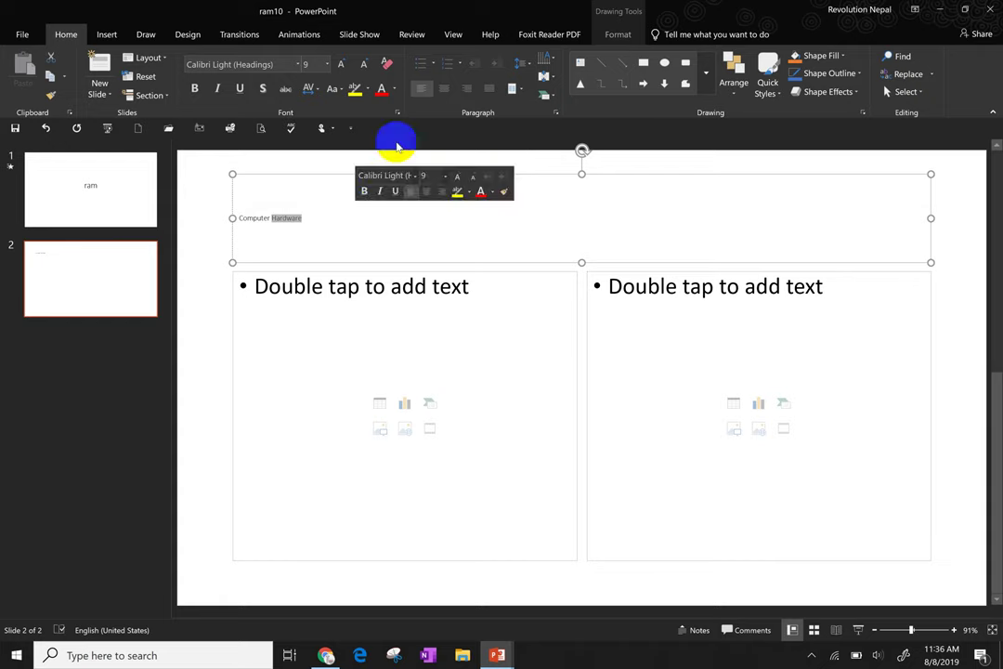
pyautogui.click(449, 89)
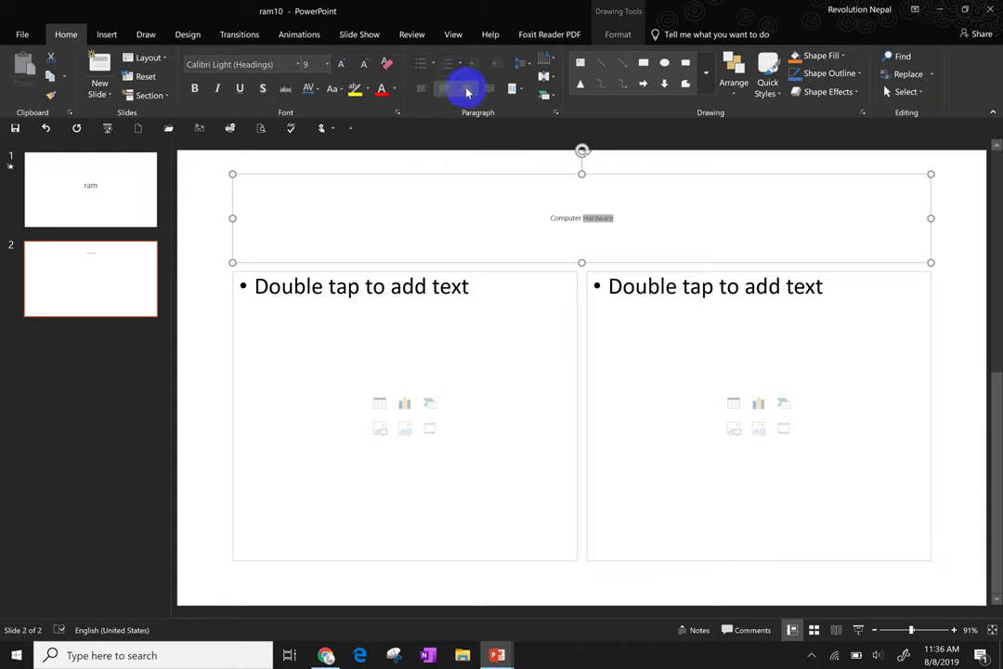
pyautogui.click(466, 88)
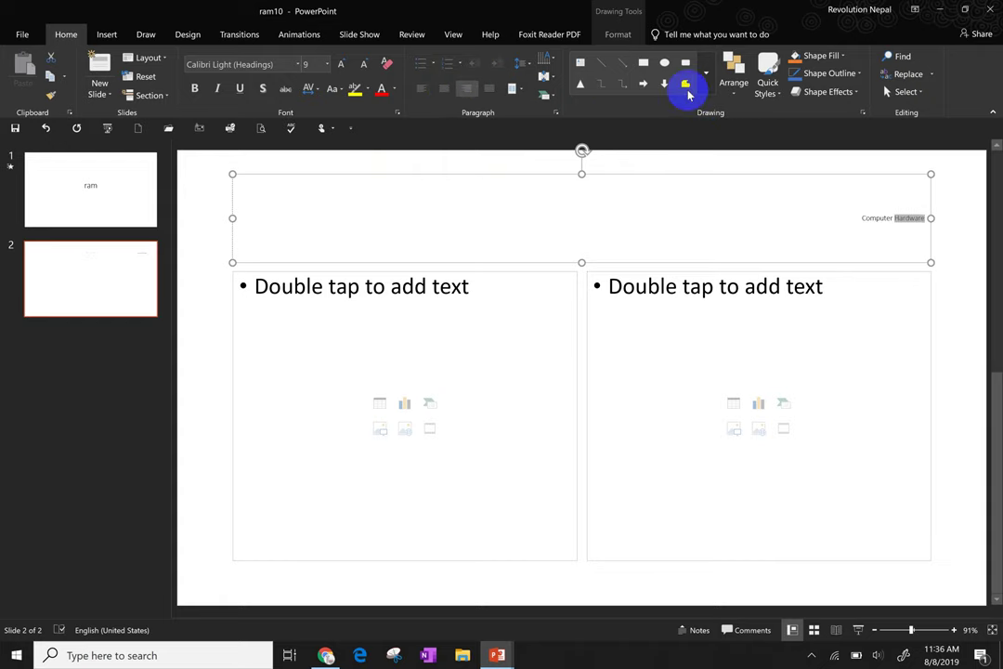
pyautogui.click(489, 236)
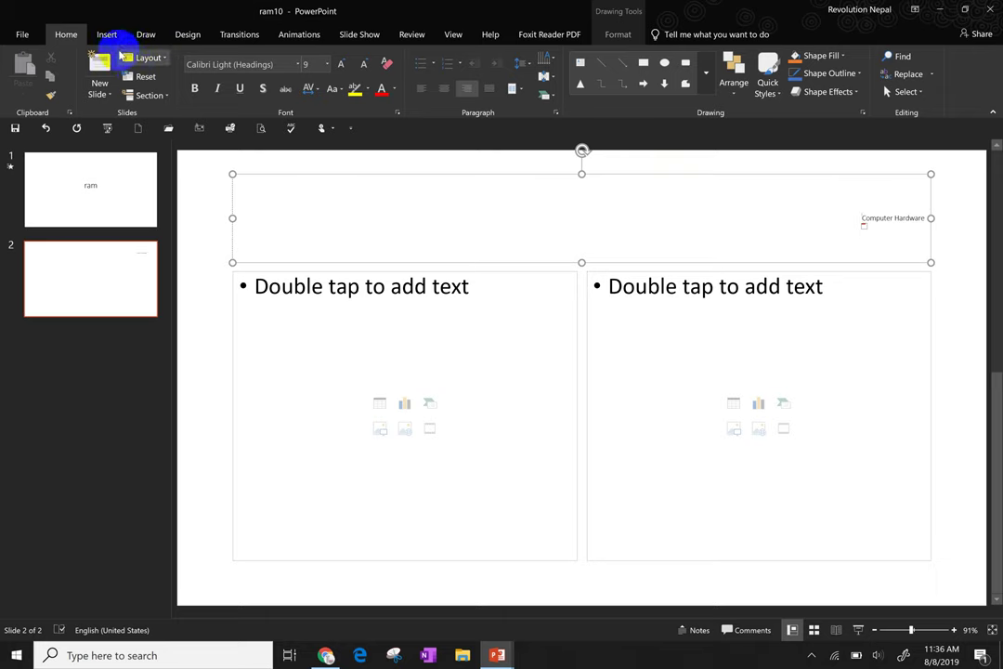
# - Insert a 4x4 table into slide 2
pyautogui.click(106, 34)
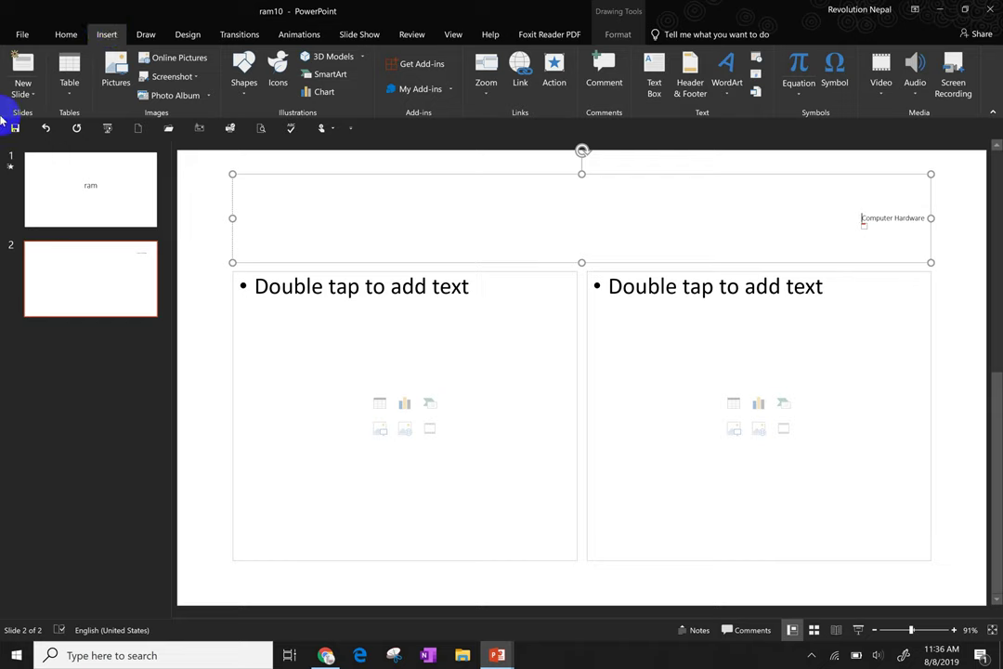
pyautogui.click(70, 101)
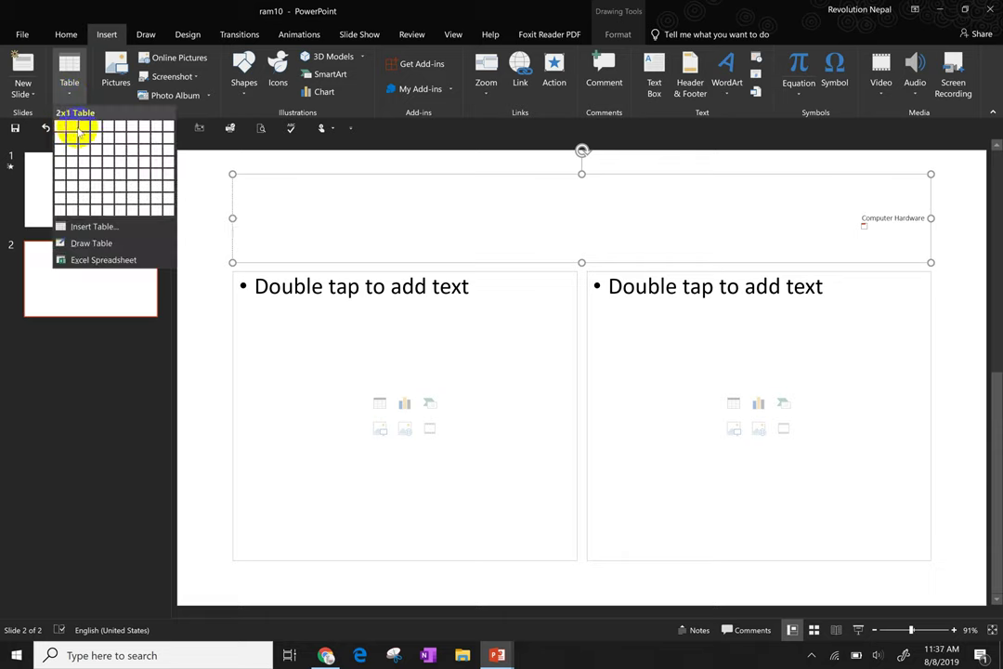
pyautogui.click(93, 162)
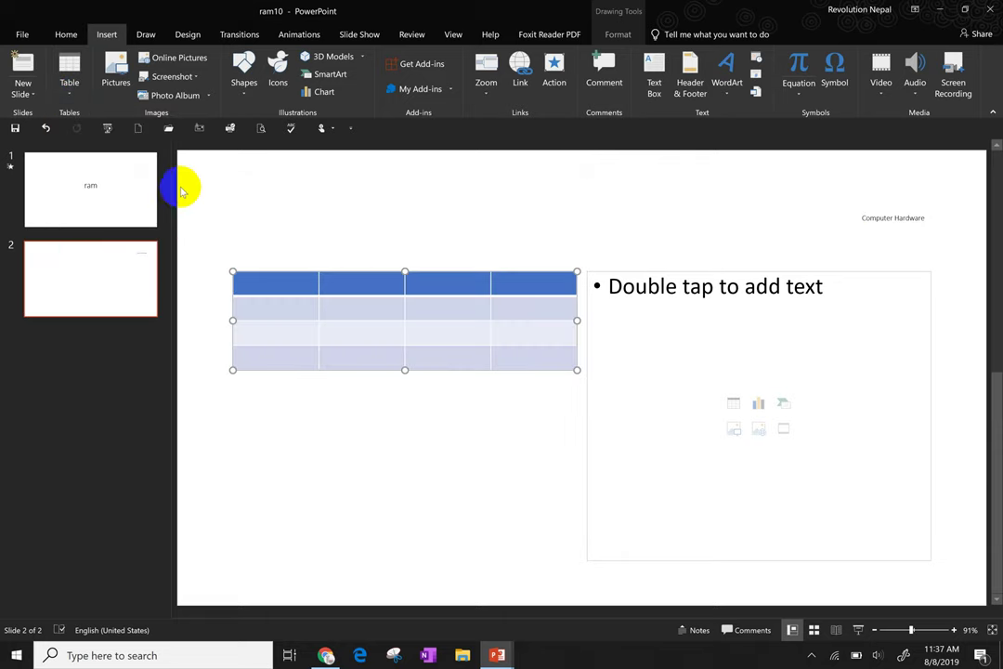
# - Draw an oval shape just below the table
pyautogui.click(104, 34)
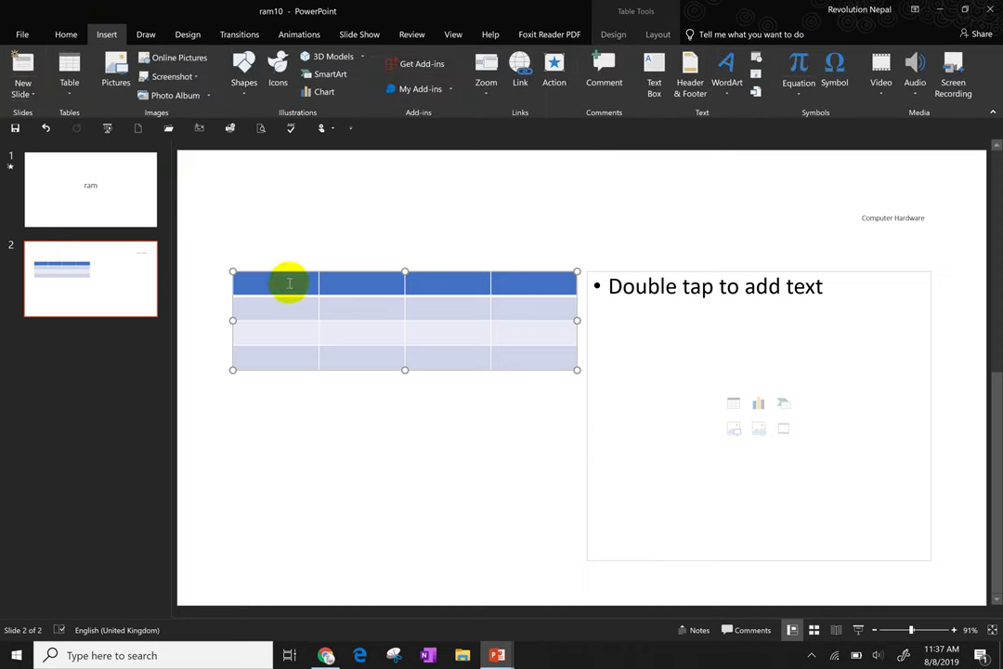
pyautogui.click(244, 89)
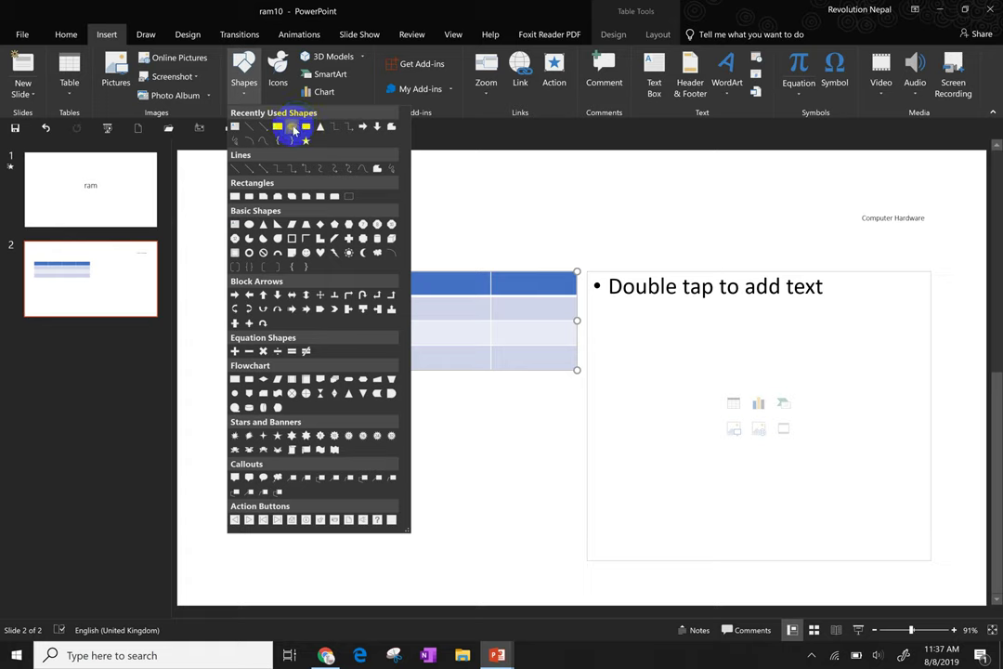
pyautogui.click(293, 130)
pyautogui.moveTo(372, 396); pyautogui.dragTo(487, 488)
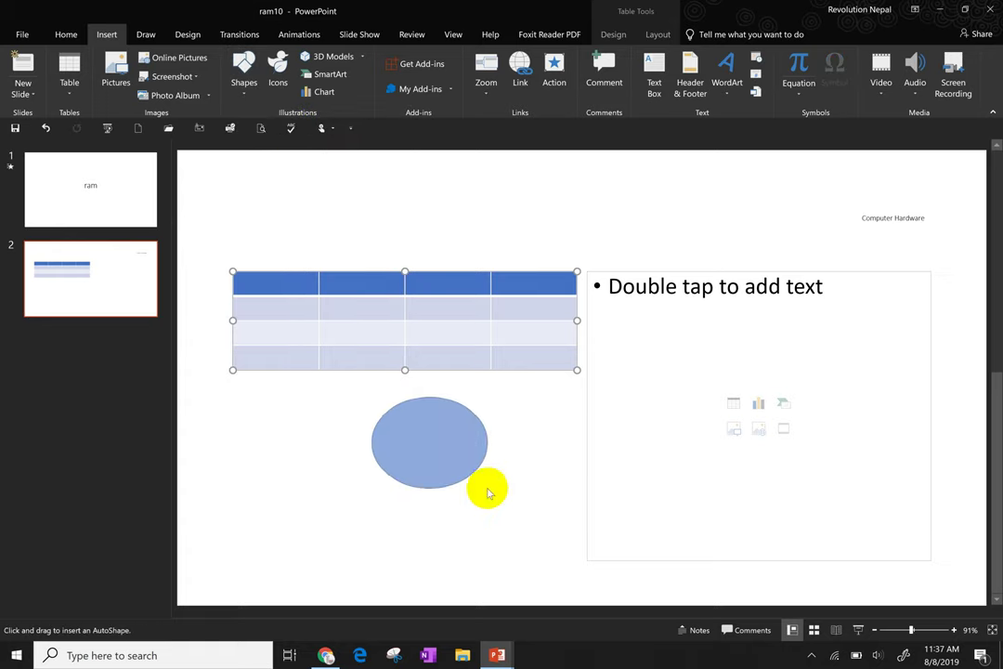
pyautogui.click(109, 37)
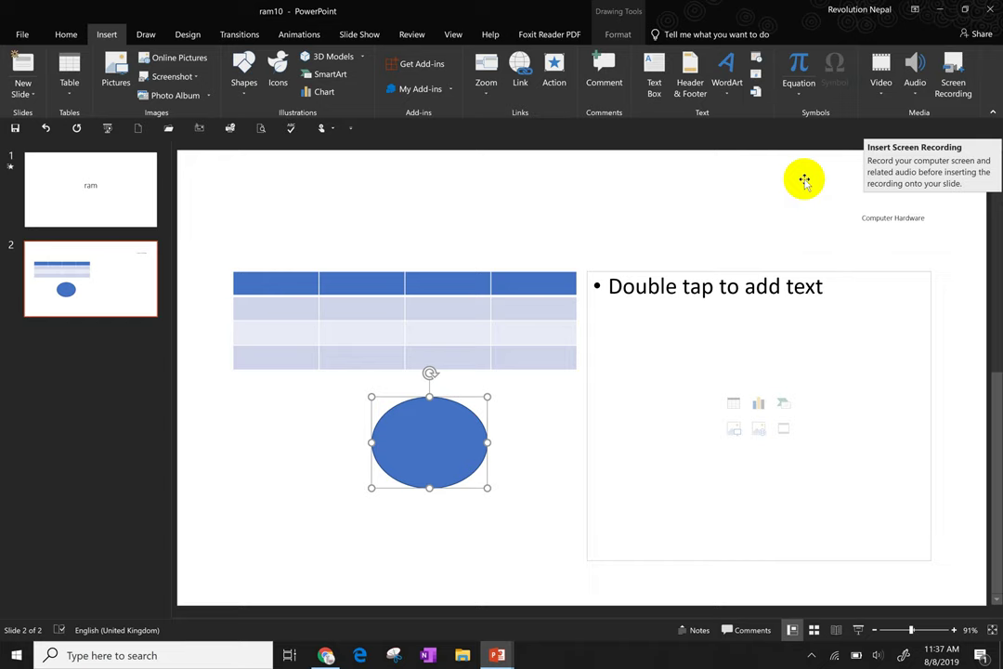
# - On the Draw tab, show the ruler and set it upright along the slide's right edge
pyautogui.click(146, 33)
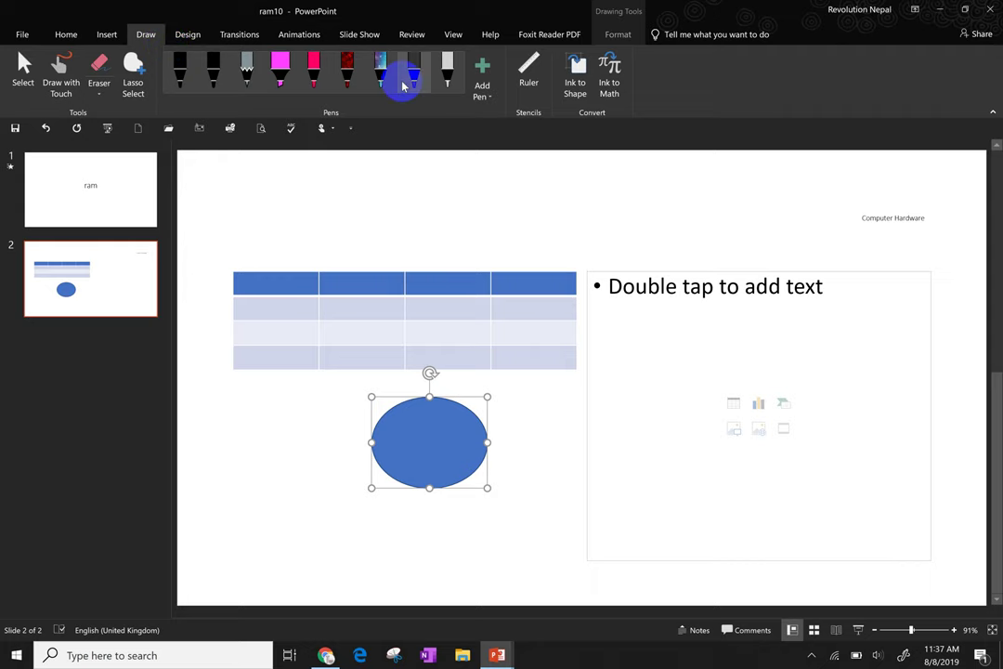
pyautogui.click(529, 75)
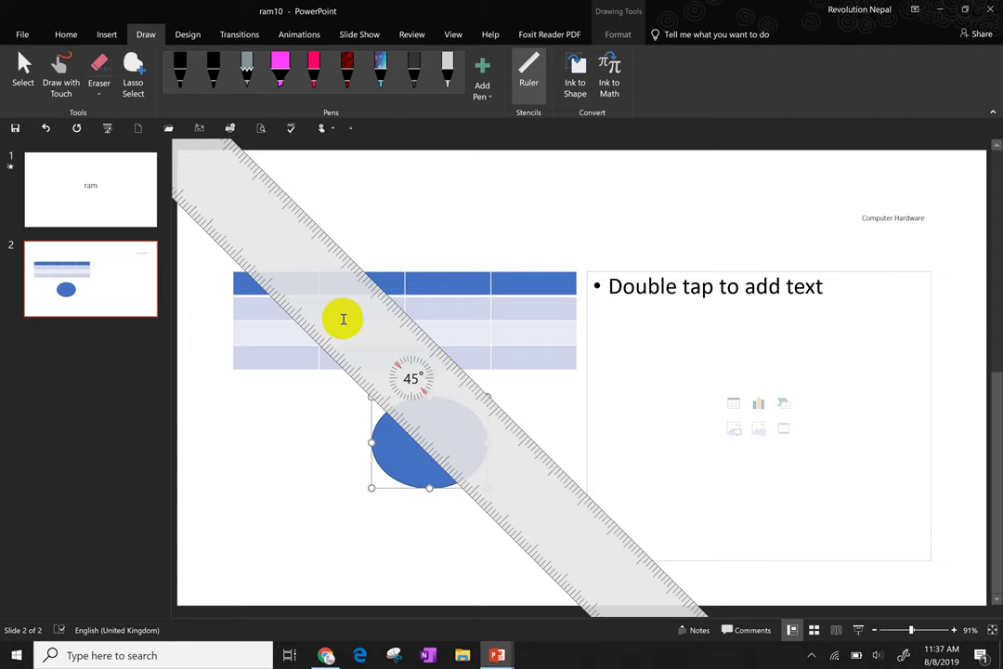
pyautogui.scroll(10, 343, 319)
pyautogui.scroll(6, 343, 319)
pyautogui.scroll(4, 342, 319)
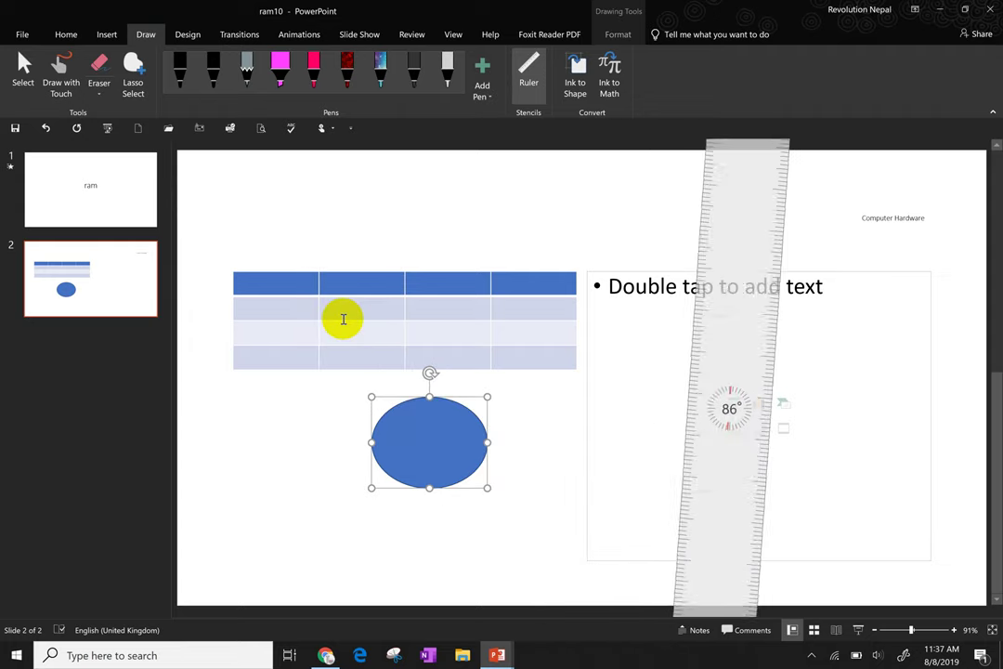
pyautogui.scroll(6, 343, 319)
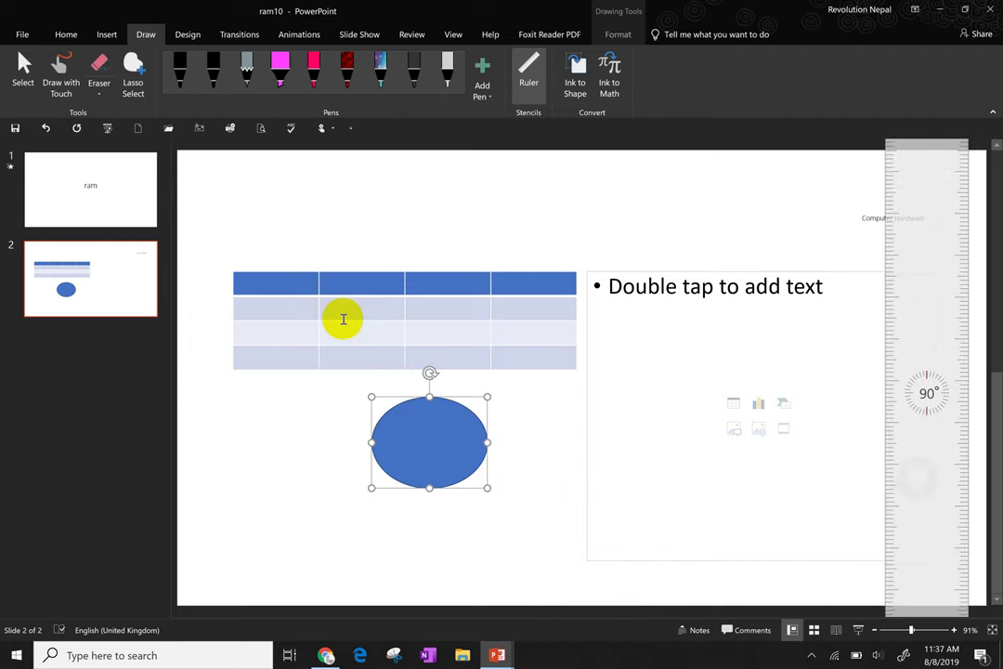
pyautogui.moveTo(917, 569); pyautogui.dragTo(917, 478)
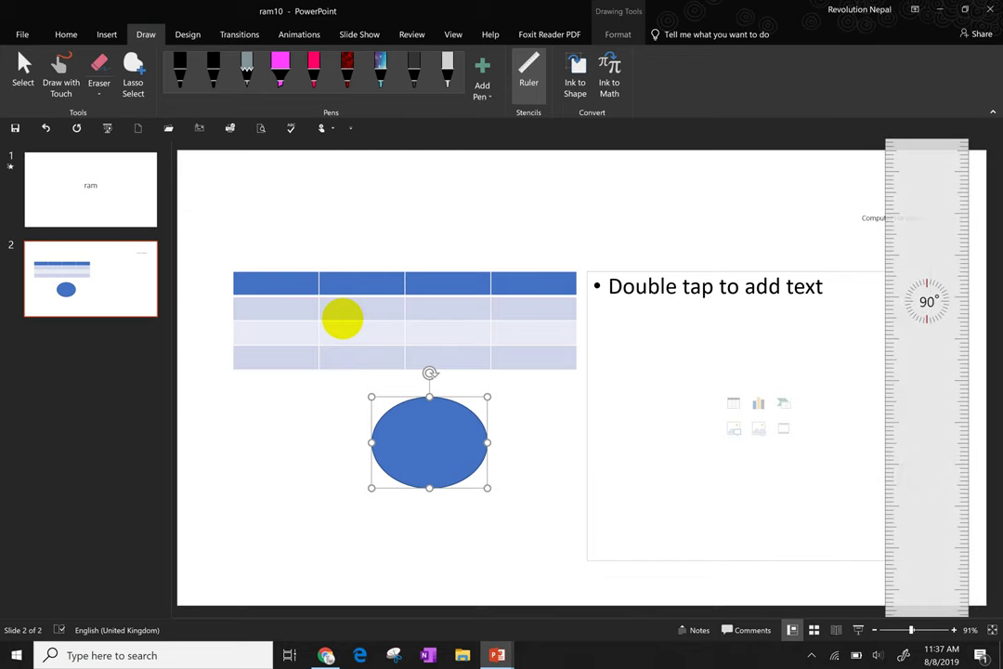
# - Draw a black squiggle above the table and handwrite words at the lower left
pyautogui.moveTo(390, 223); pyautogui.dragTo(563, 249)
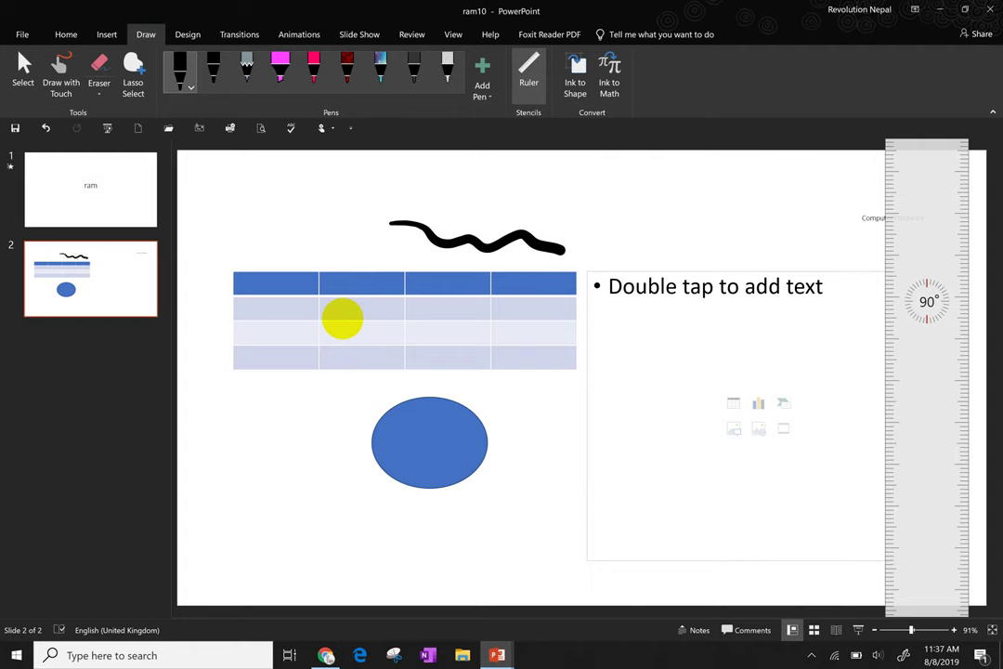
pyautogui.moveTo(239, 507)
pyautogui.mouseDown()
pyautogui.moveTo(281, 536)
pyautogui.moveTo(252, 479)
pyautogui.moveTo(283, 455)
pyautogui.moveTo(299, 401)
pyautogui.moveTo(315, 416)
pyautogui.mouseUp()
pyautogui.moveTo(279, 516)
pyautogui.mouseDown()
pyautogui.moveTo(297, 557)
pyautogui.moveTo(325, 464)
pyautogui.moveTo(351, 457)
pyautogui.mouseUp()
pyautogui.moveTo(314, 502)
pyautogui.mouseDown()
pyautogui.moveTo(334, 436)
pyautogui.moveTo(345, 446)
pyautogui.moveTo(353, 391)
pyautogui.moveTo(367, 385)
pyautogui.moveTo(392, 311)
pyautogui.mouseUp()
pyautogui.click(356, 298)
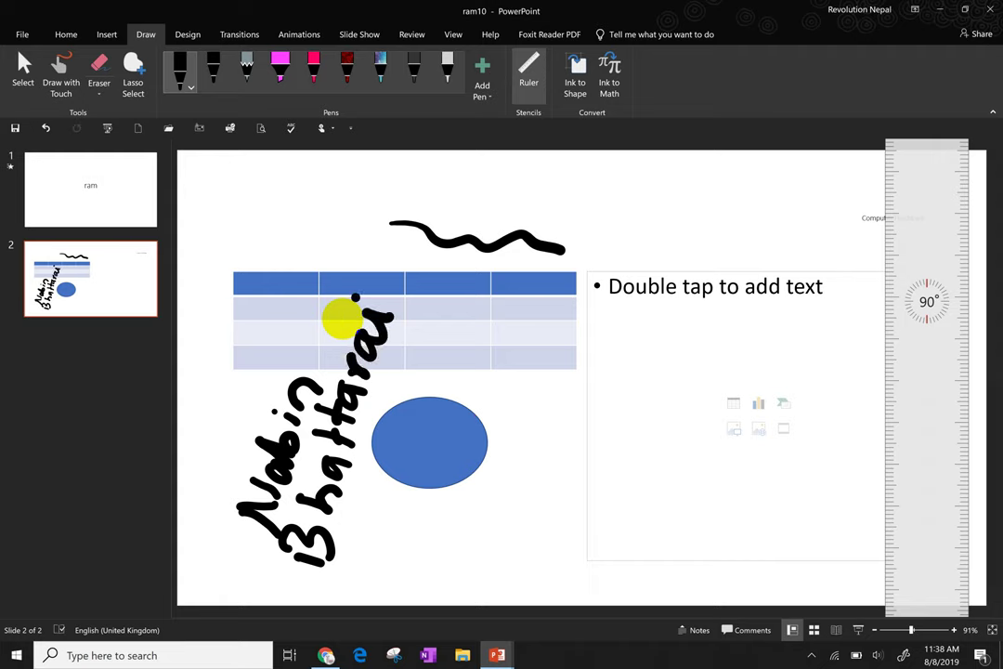
# - Highlight the first word in pink, then add pencil and galaxy-pen circles and a red word
pyautogui.click(278, 72)
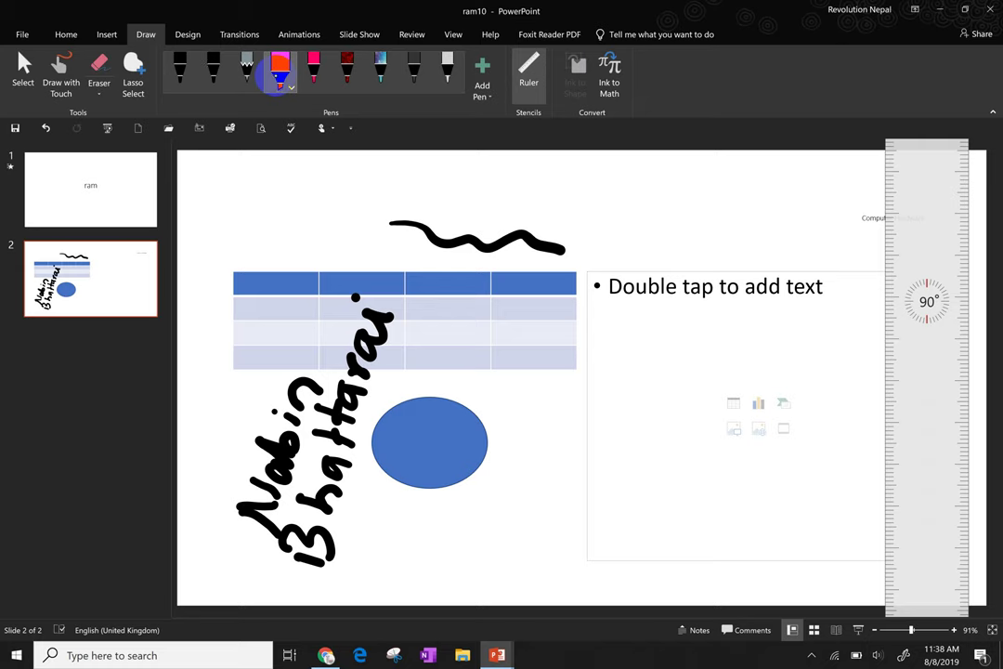
pyautogui.moveTo(306, 367); pyautogui.dragTo(286, 515)
pyautogui.click(247, 73)
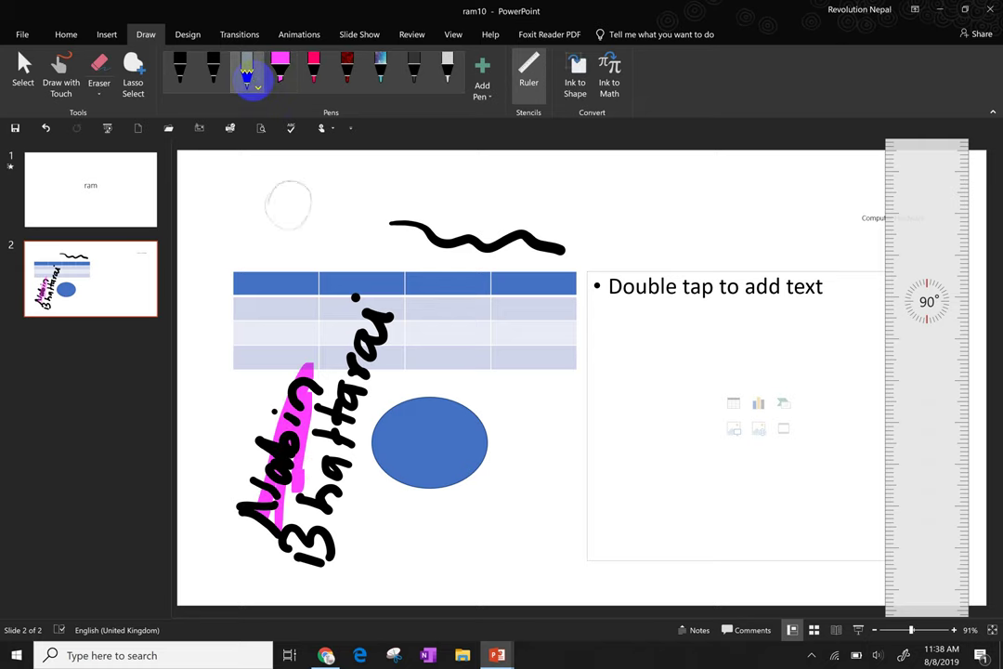
pyautogui.moveTo(577, 216); pyautogui.dragTo(606, 184)
pyautogui.click(346, 72)
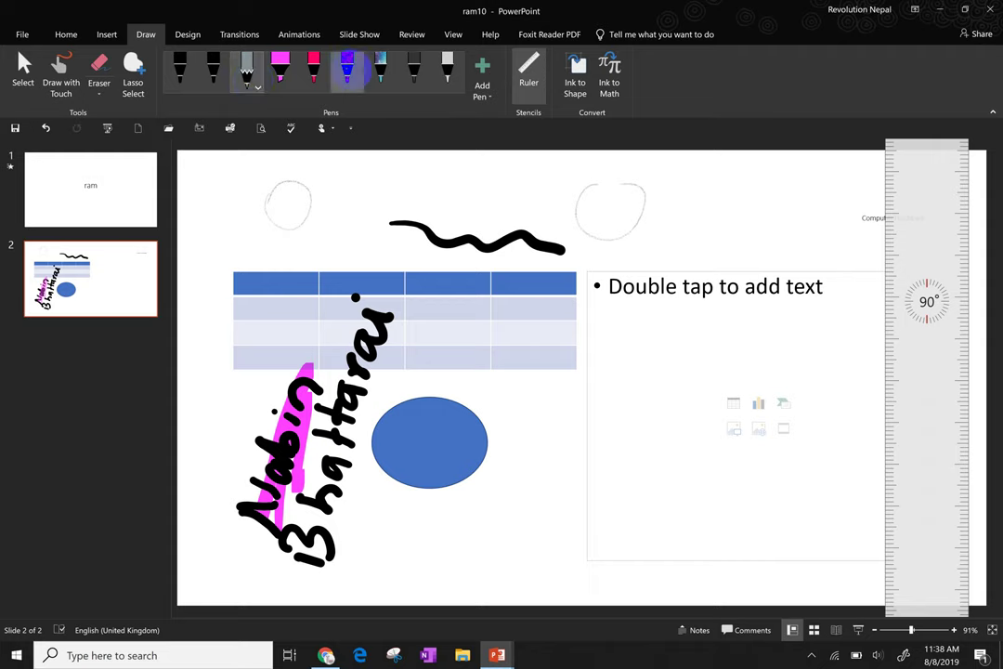
pyautogui.moveTo(451, 165); pyautogui.dragTo(444, 170)
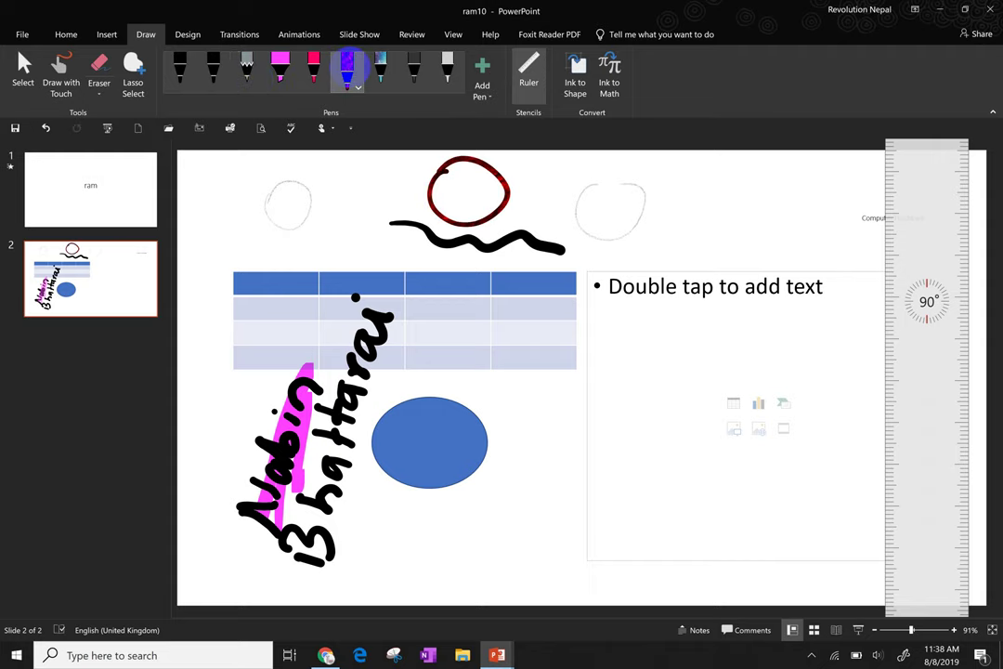
pyautogui.moveTo(467, 541)
pyautogui.mouseDown()
pyautogui.moveTo(493, 553)
pyautogui.moveTo(497, 516)
pyautogui.moveTo(557, 418)
pyautogui.mouseUp()
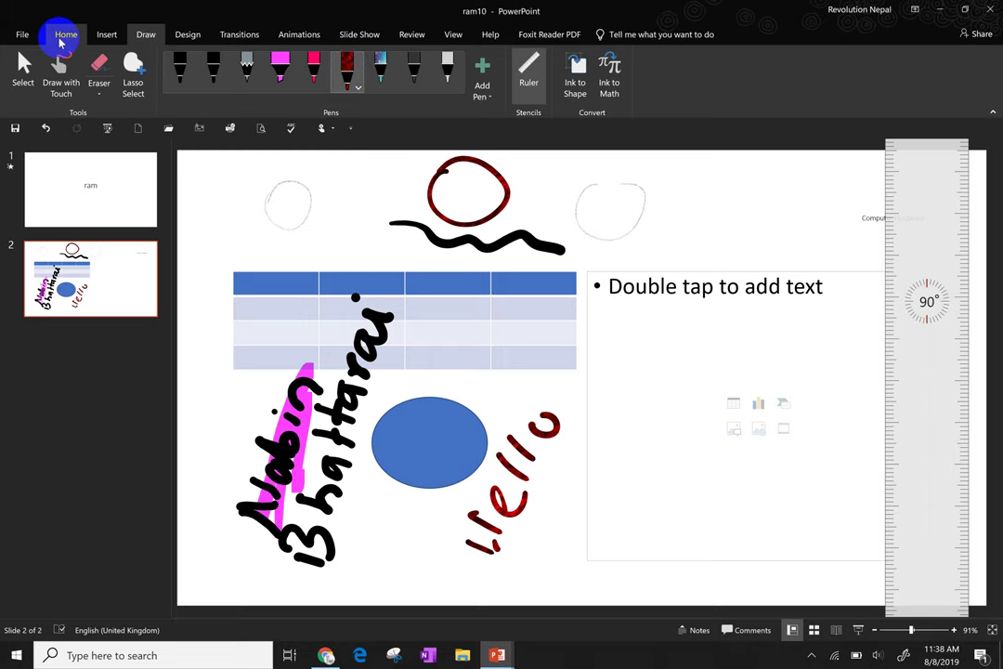
# - Delete the blue oval from slide 2
pyautogui.click(59, 35)
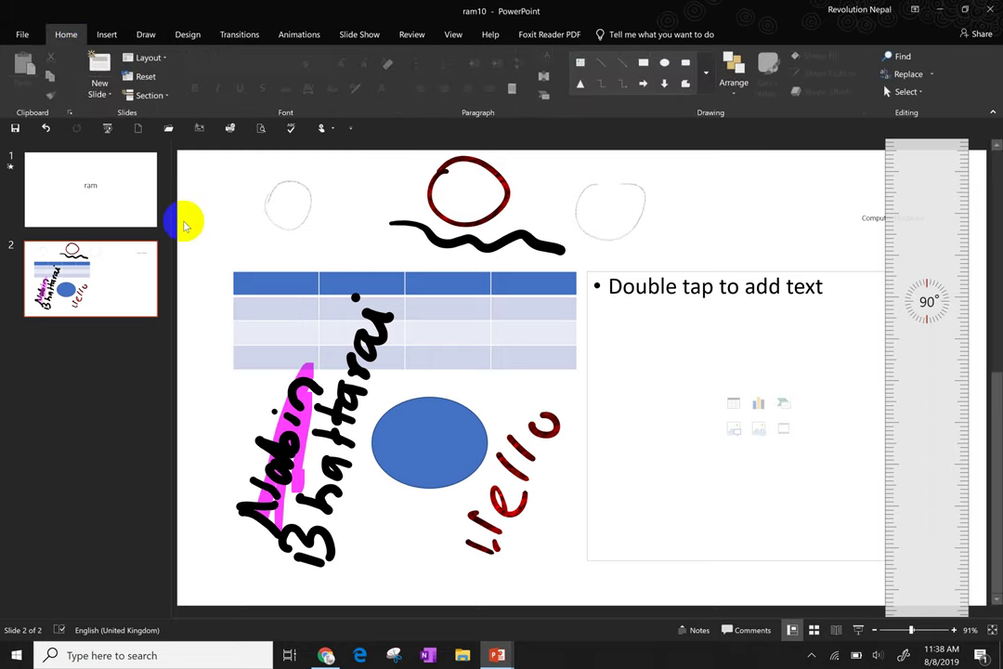
pyautogui.click(257, 260)
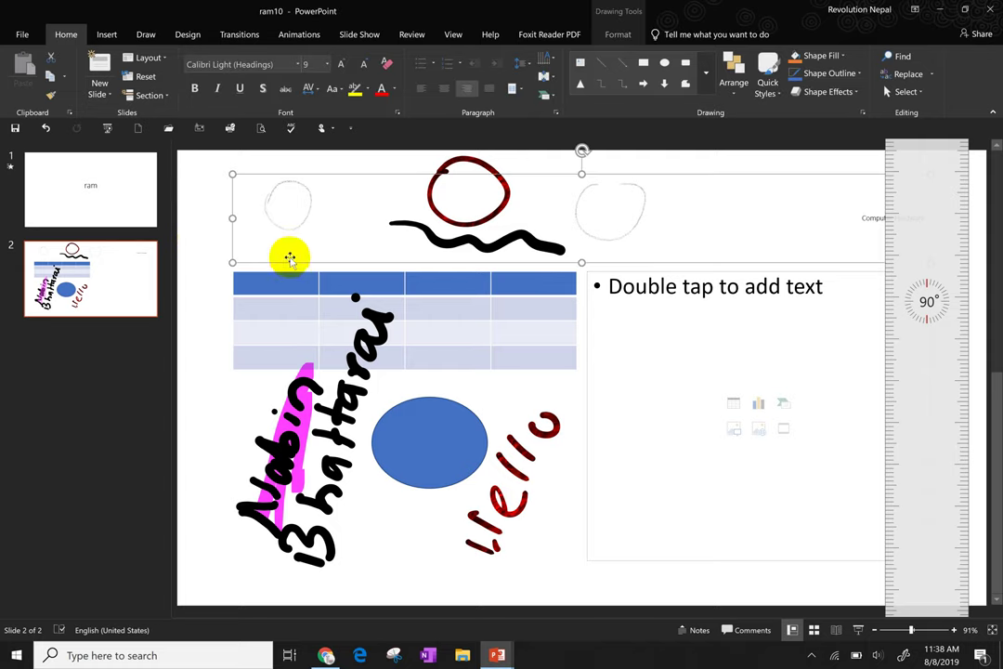
pyautogui.click(321, 305)
pyautogui.click(321, 305)
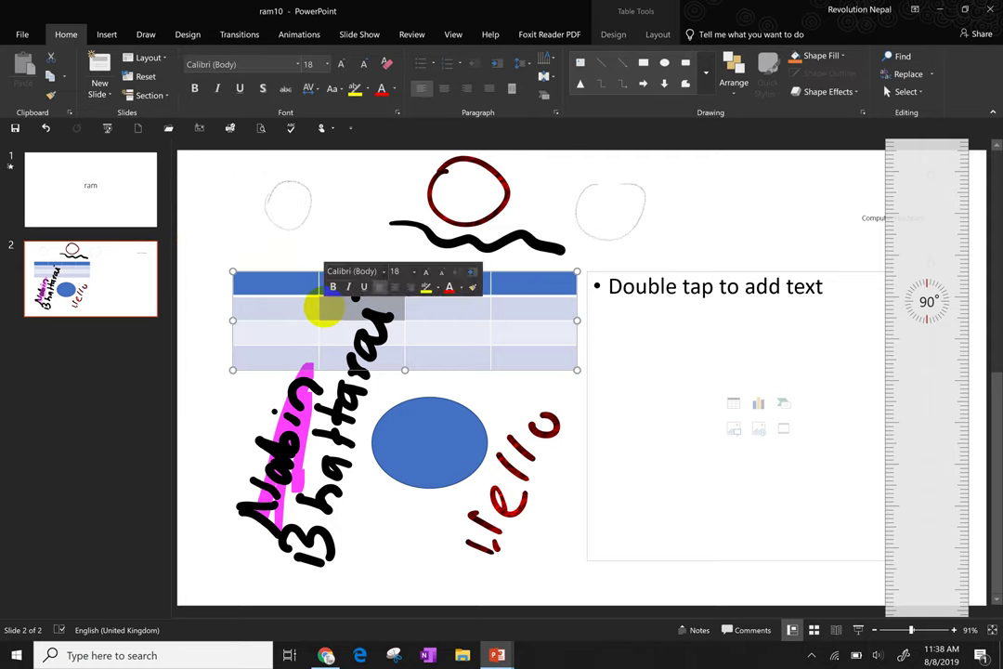
pyautogui.click(430, 427)
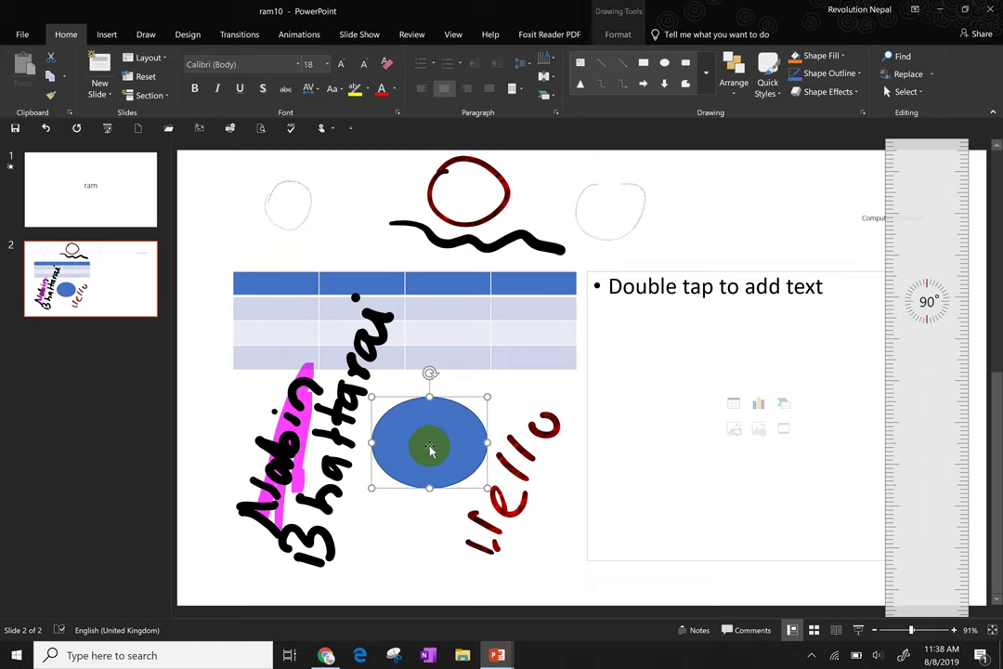
pyautogui.press('Delete')
# - Erase the red handwriting, the other handwritten words and the pink highlight stroke
pyautogui.moveTo(510, 455)
pyautogui.mouseDown()
pyautogui.moveTo(493, 492)
pyautogui.moveTo(516, 469)
pyautogui.mouseUp()
pyautogui.click(515, 465)
pyautogui.press('Delete')
pyautogui.moveTo(469, 548); pyautogui.dragTo(497, 542)
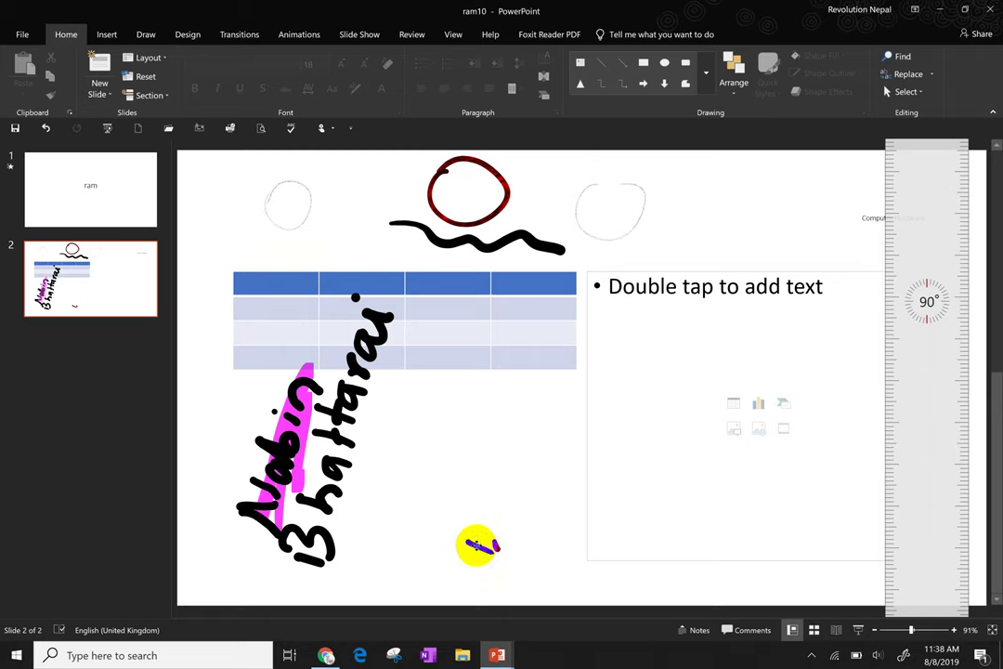
pyautogui.moveTo(316, 433); pyautogui.dragTo(351, 442)
pyautogui.click(327, 440)
pyautogui.press('Delete')
pyautogui.click(348, 414)
pyautogui.press('Delete')
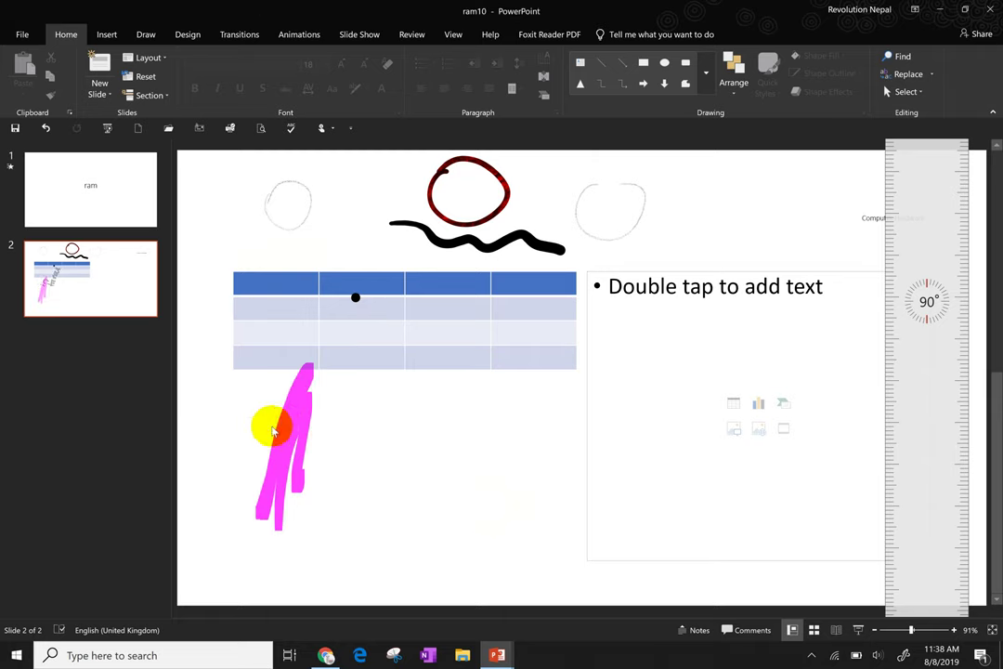
pyautogui.click(285, 424)
pyautogui.press('Delete')
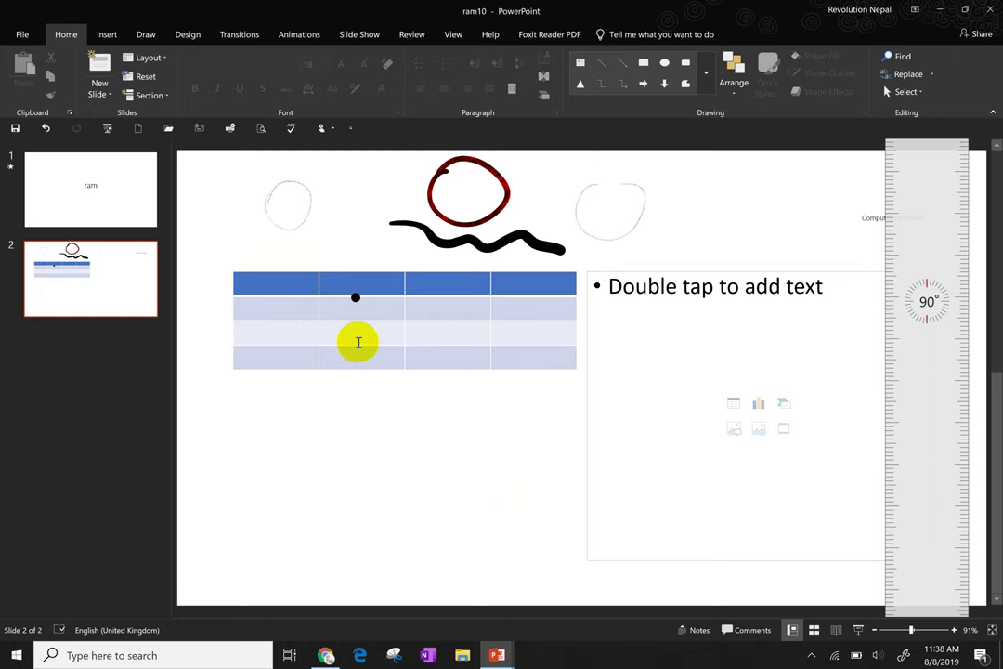
# - Delete the table from slide 2
pyautogui.click(357, 341)
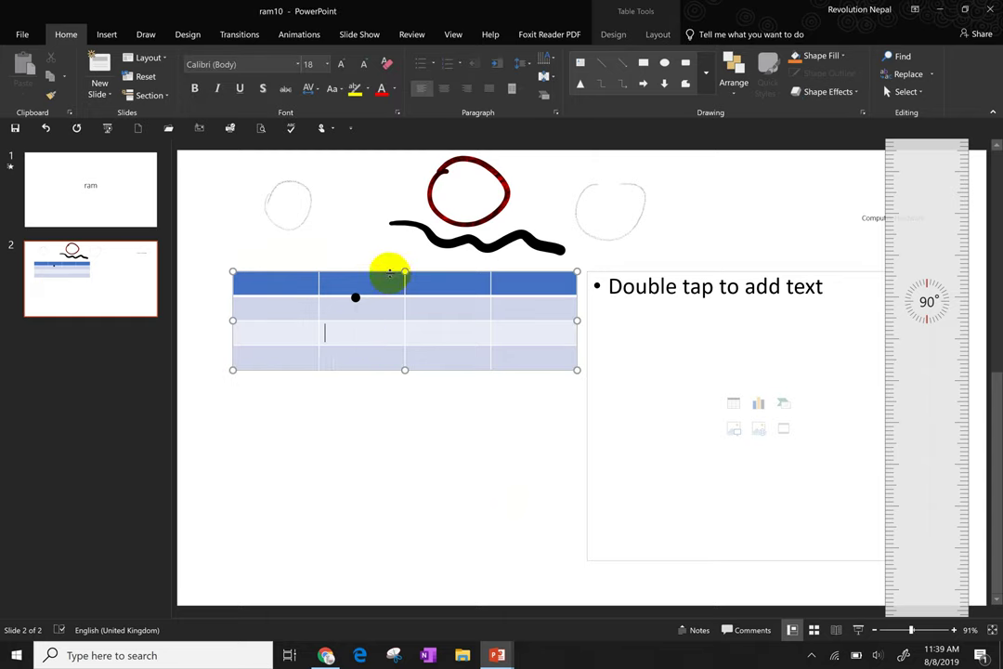
pyautogui.press('Escape')
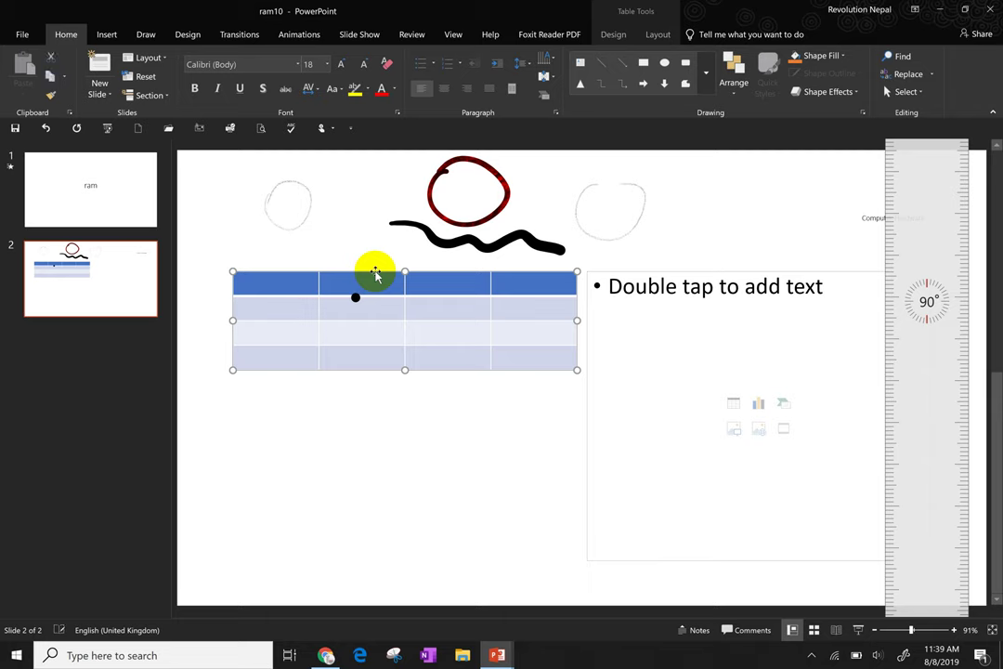
pyautogui.press('Delete')
pyautogui.click(356, 297)
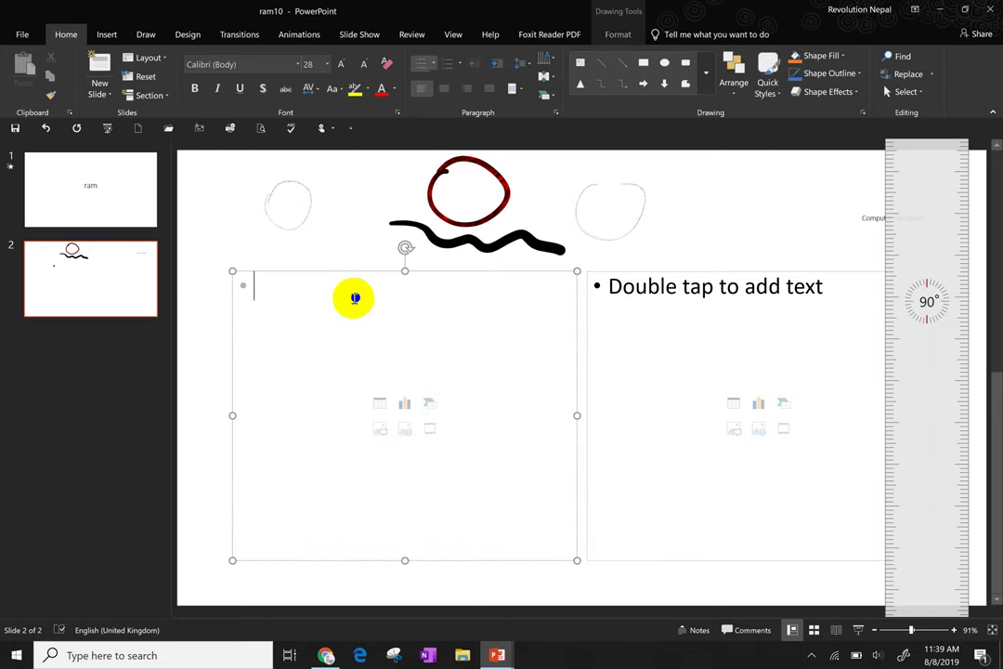
# - Delete the wavy black line, the red circle and both grey ink circles
pyautogui.click(455, 239)
pyautogui.press('Delete')
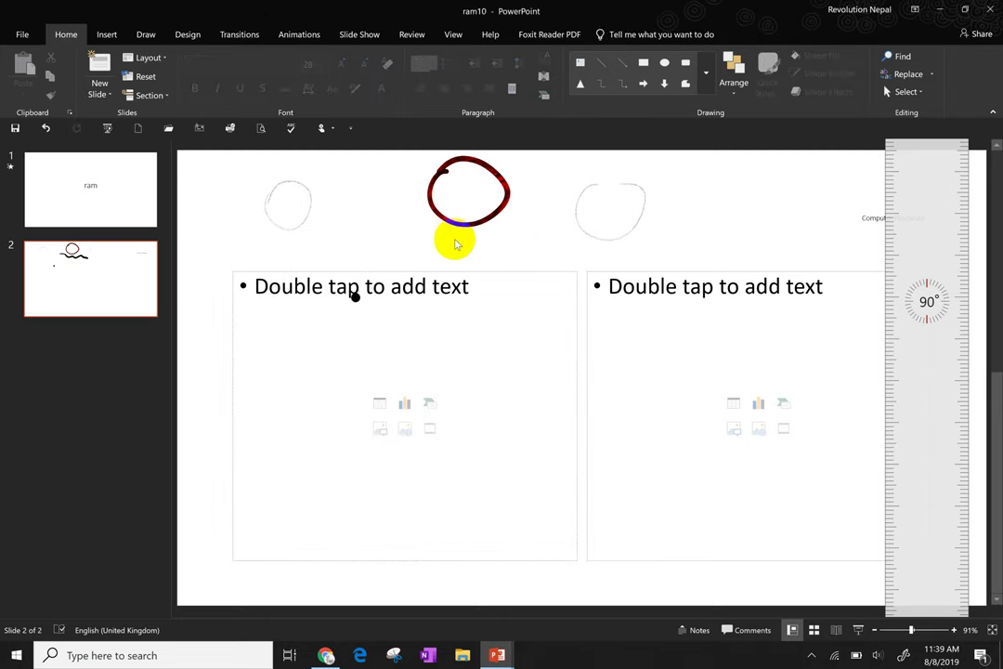
pyautogui.click(455, 220)
pyautogui.press('Delete')
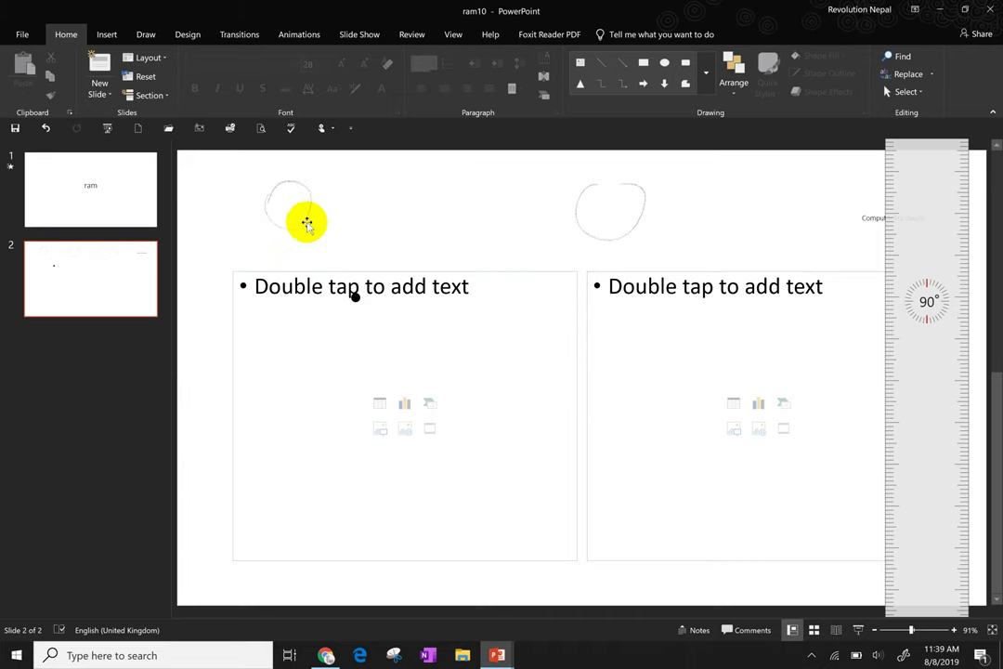
pyautogui.click(305, 223)
pyautogui.press('Delete')
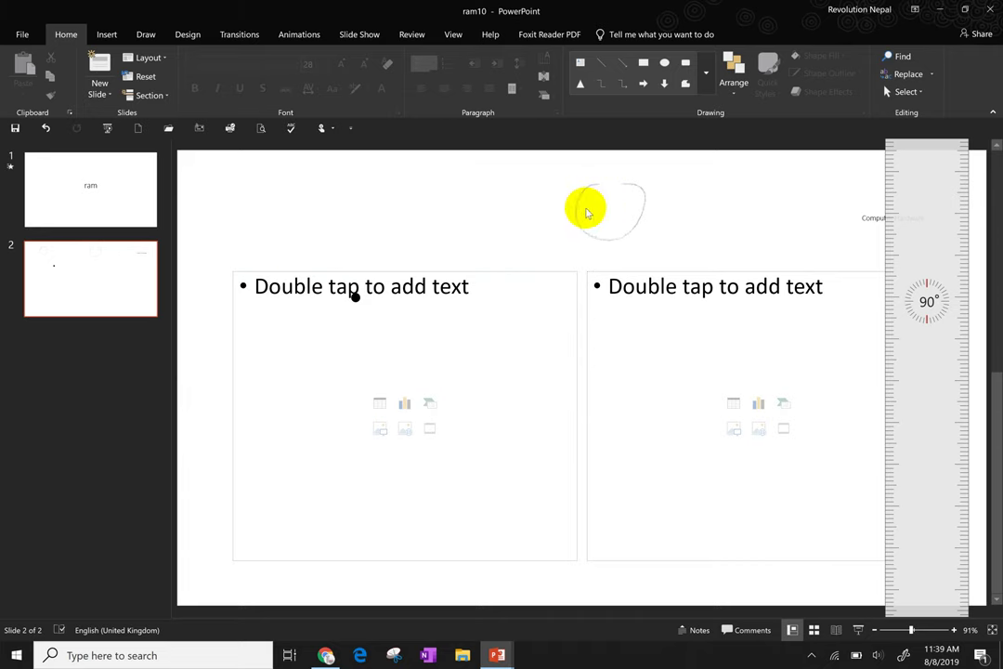
pyautogui.click(580, 209)
pyautogui.press('Delete')
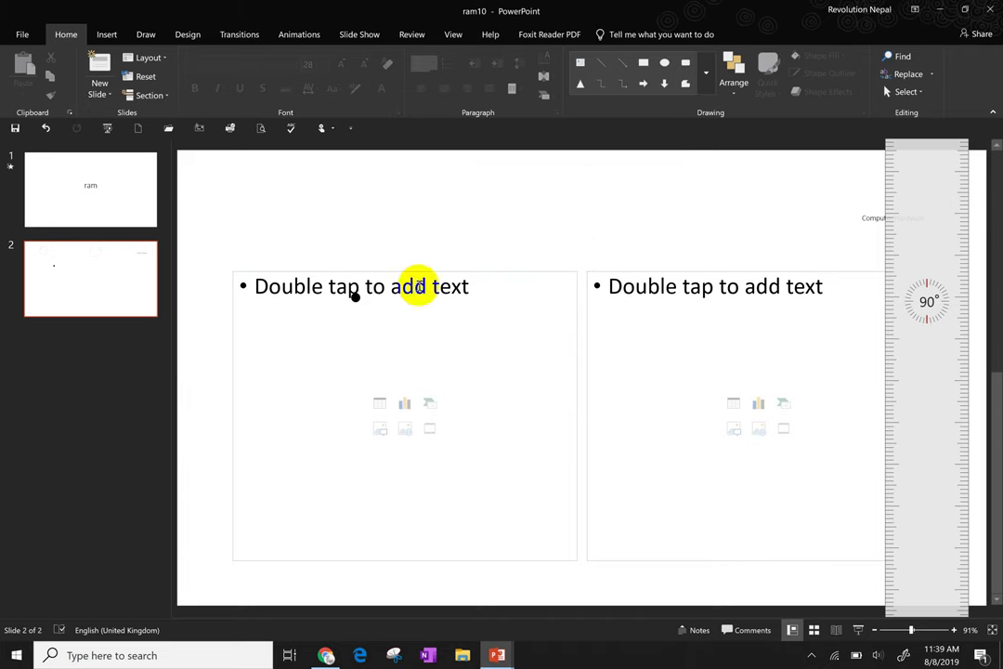
pyautogui.click(353, 296)
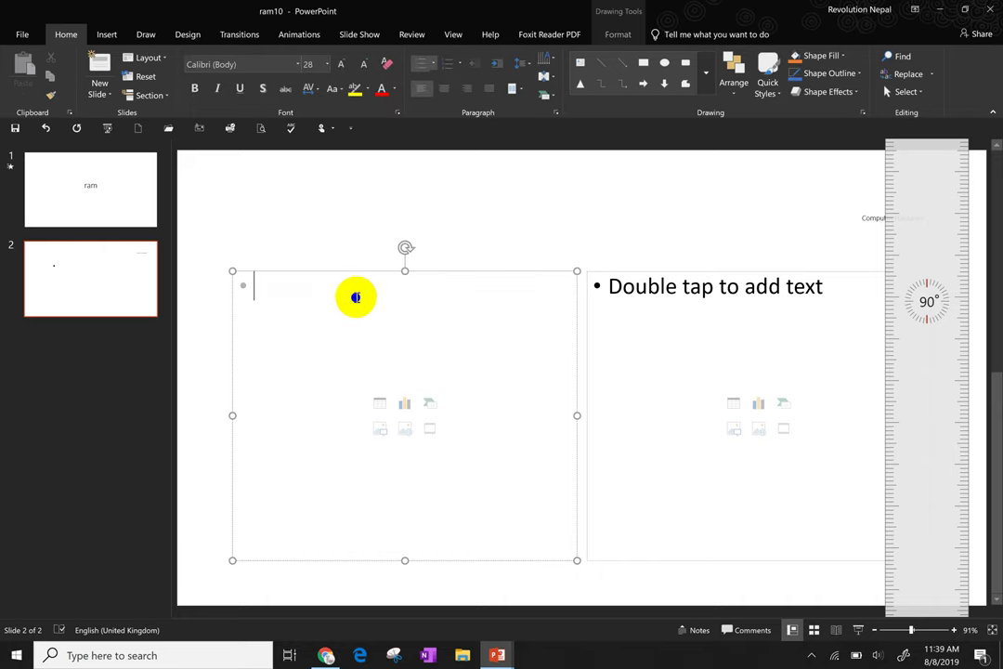
pyautogui.click(336, 225)
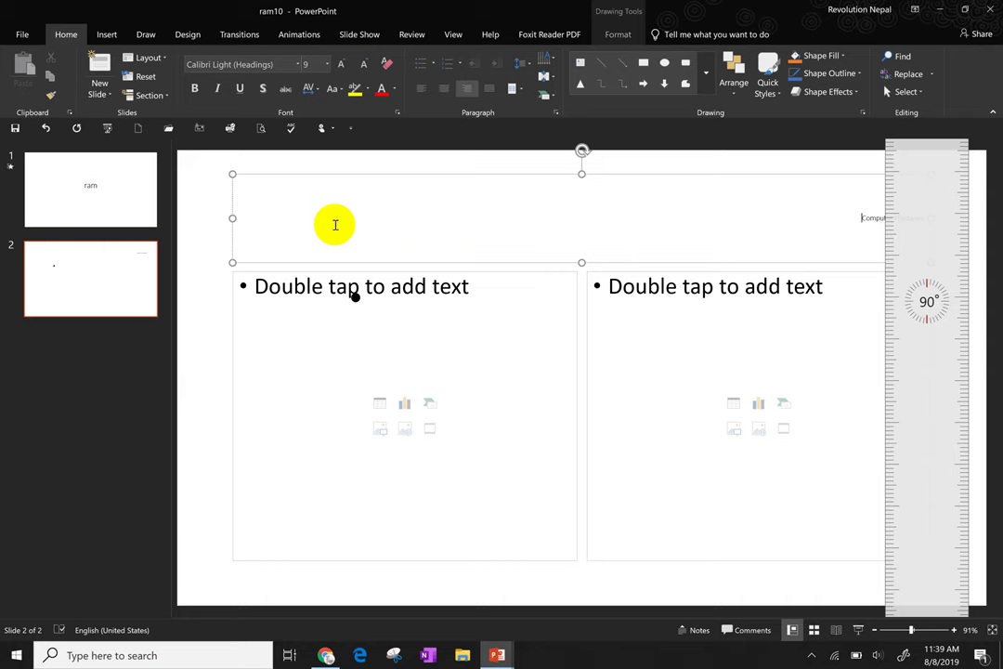
# - Return to slide 2 and drag the ruler off the Computer Hardware heading toward the right edge
pyautogui.click(136, 206)
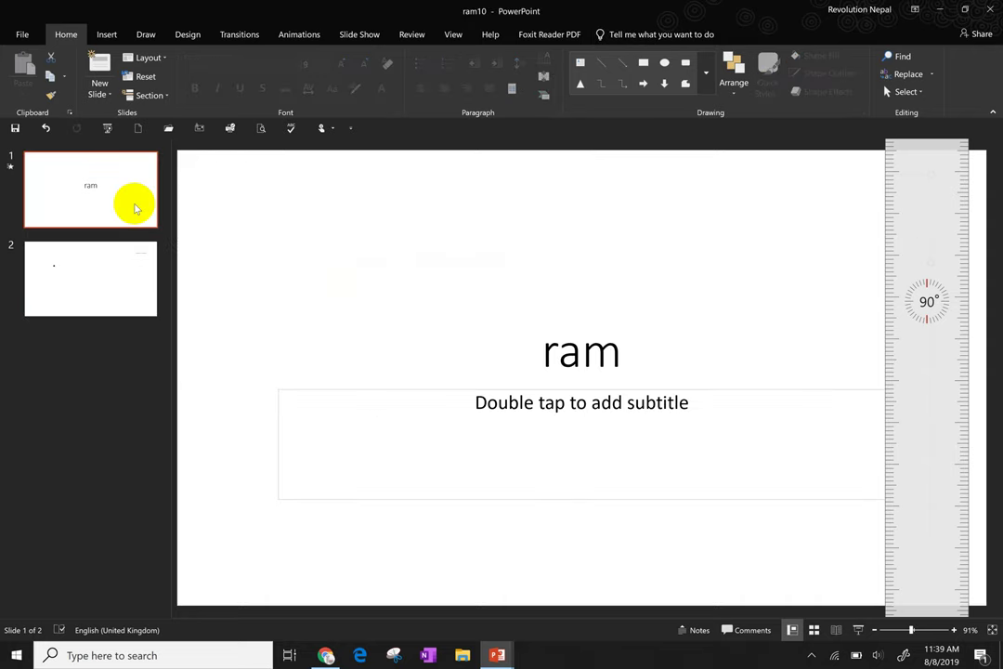
pyautogui.click(89, 277)
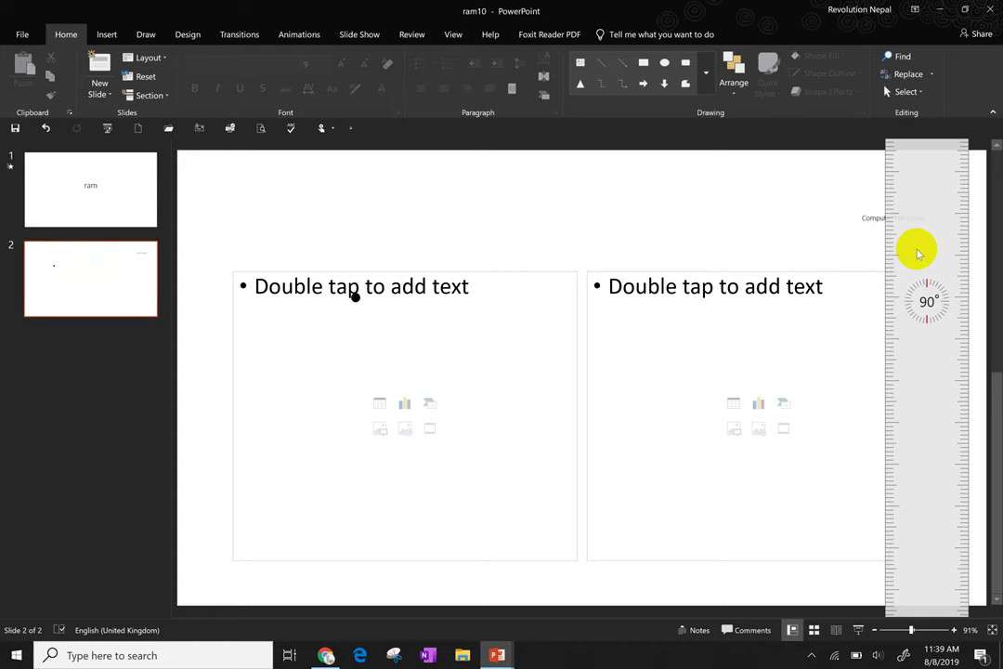
pyautogui.moveTo(917, 252)
pyautogui.mouseDown()
pyautogui.moveTo(1000, 211)
pyautogui.moveTo(990, 211)
pyautogui.mouseUp()
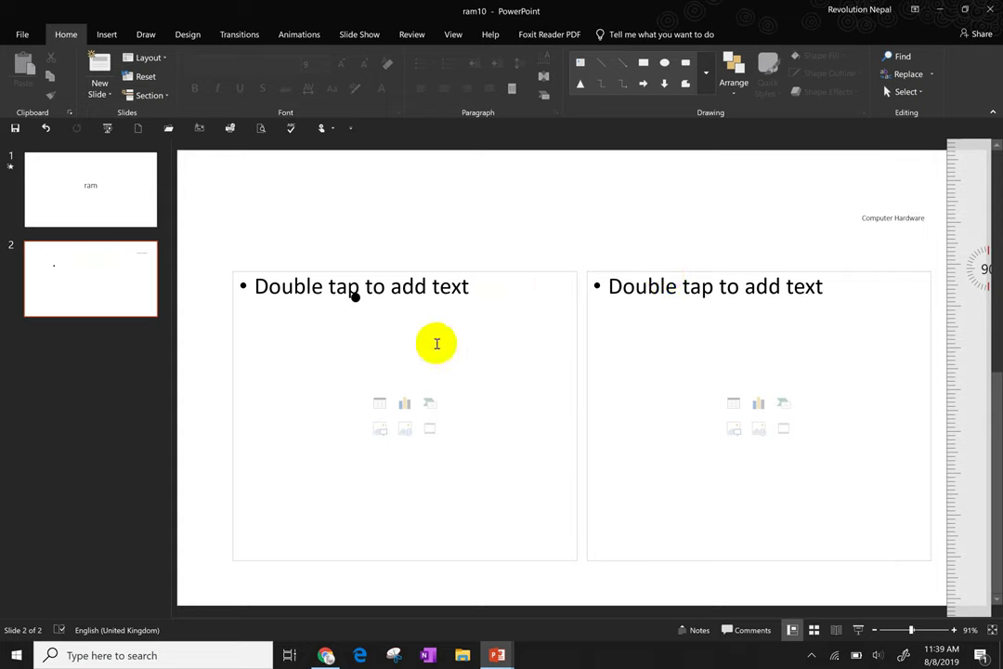
pyautogui.click(475, 346)
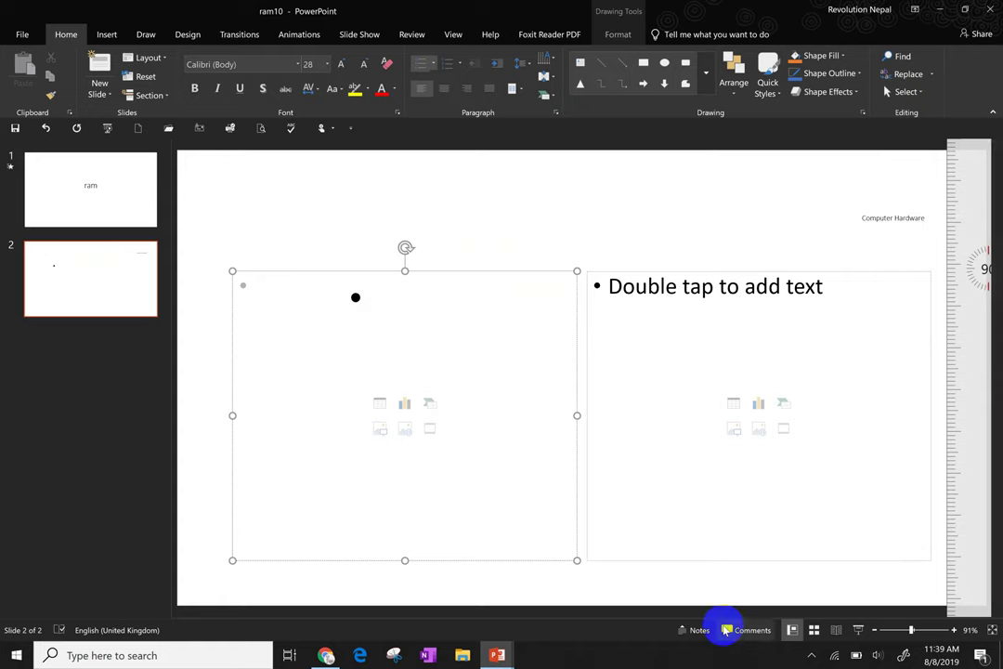
# - Type 'This is part 1 of our slide.' into slide 2's notes, then go to slide 1
pyautogui.click(695, 632)
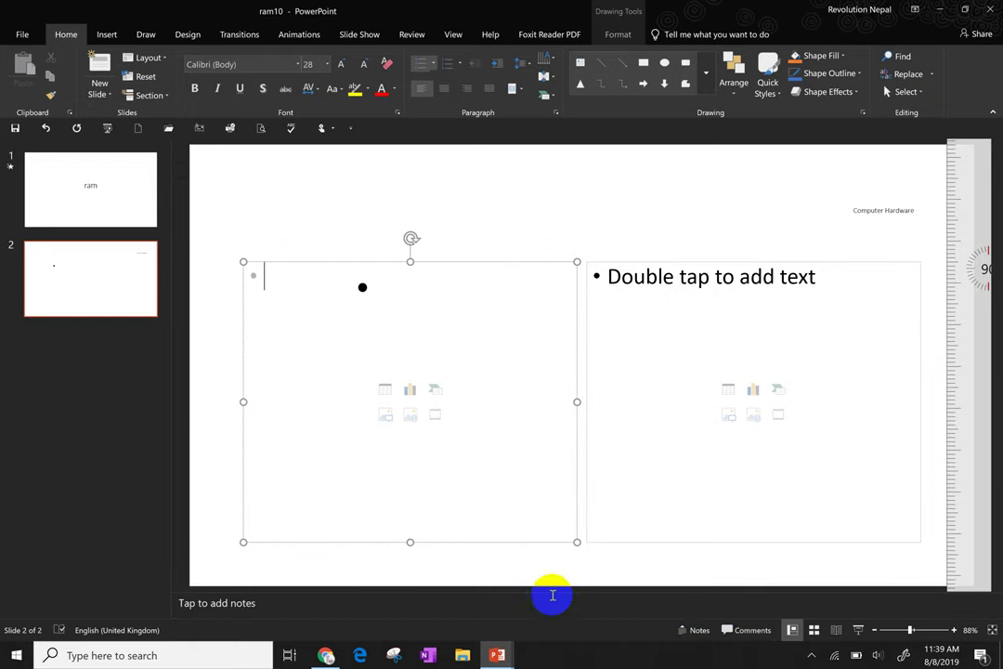
pyautogui.click(542, 605)
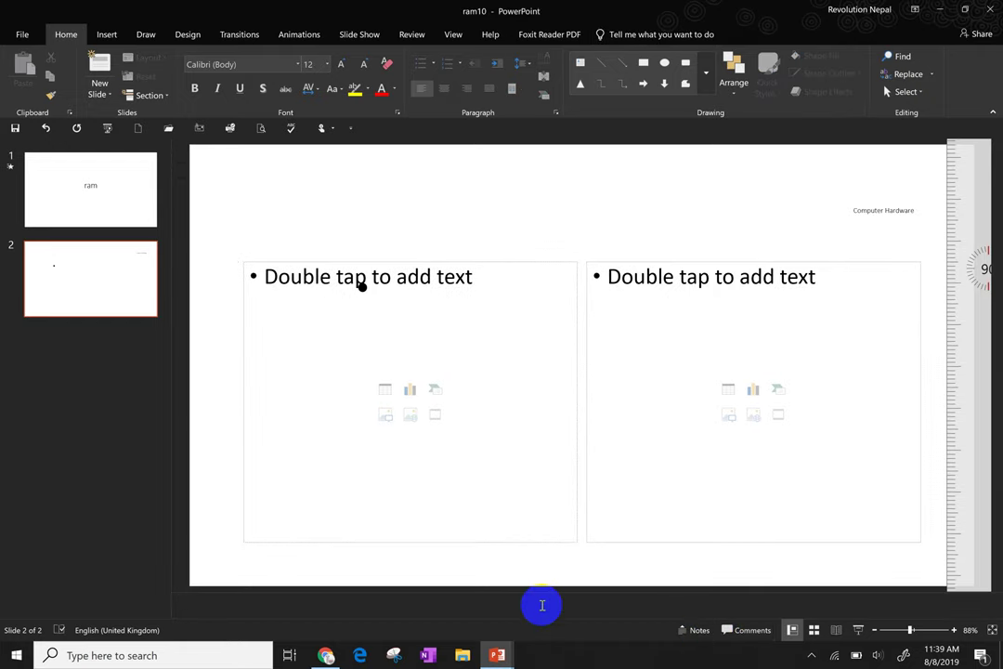
pyautogui.write('This is part 1 of our slide.')
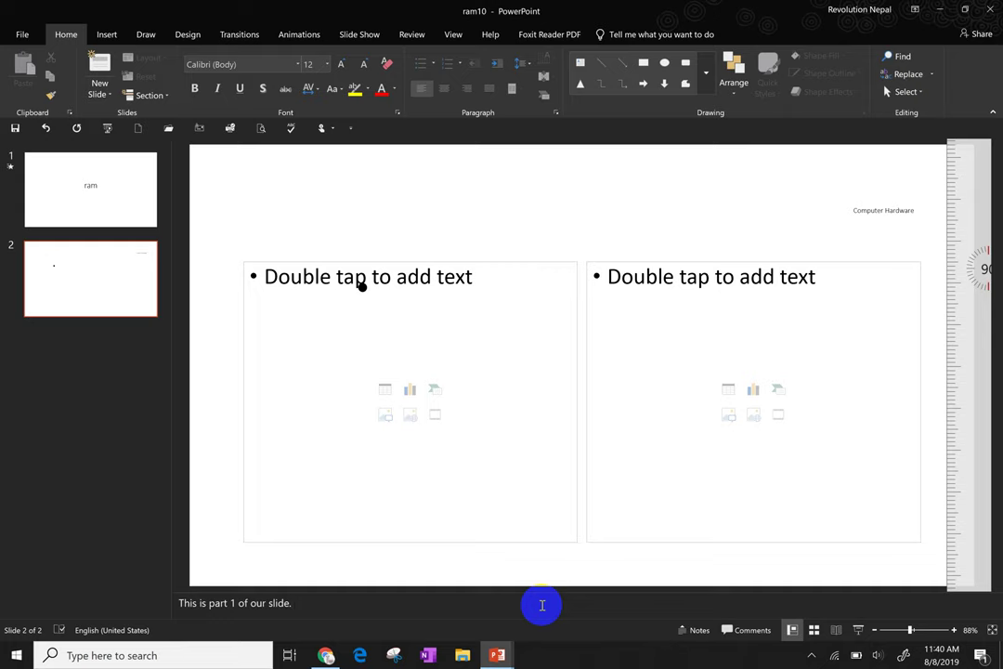
pyautogui.press('pageup')
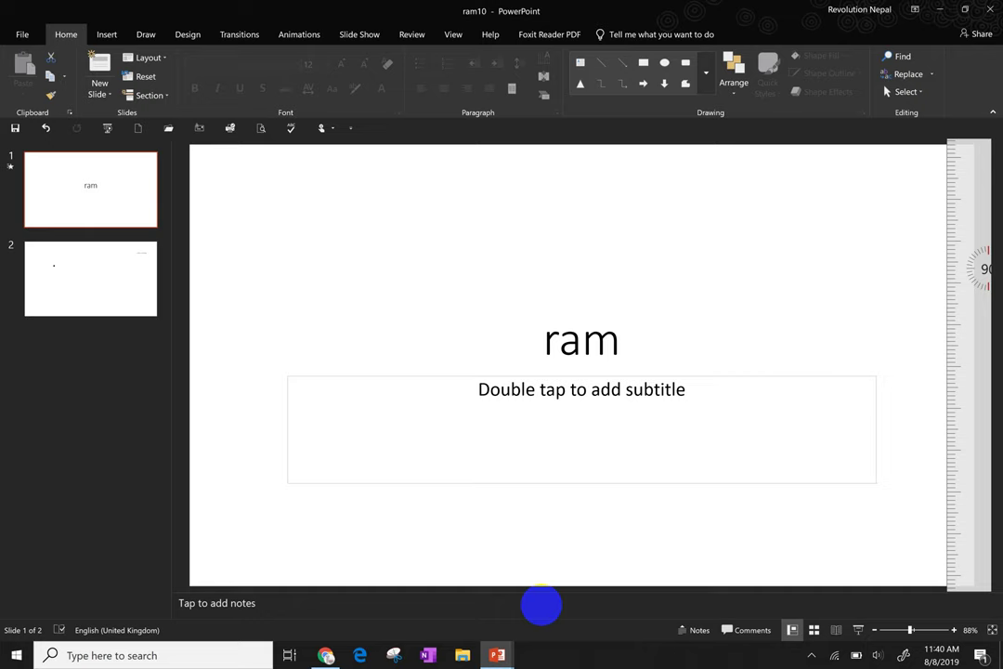
# - Open the context menu of the empty subtitle box below 'ram' on the title slide
pyautogui.click(594, 340)
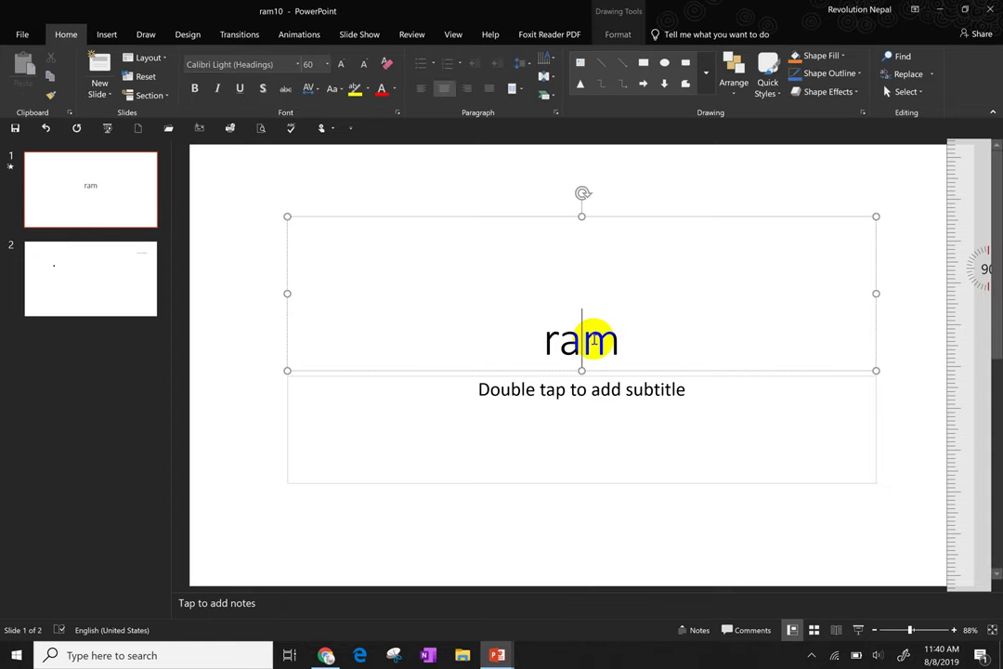
pyautogui.click(620, 343)
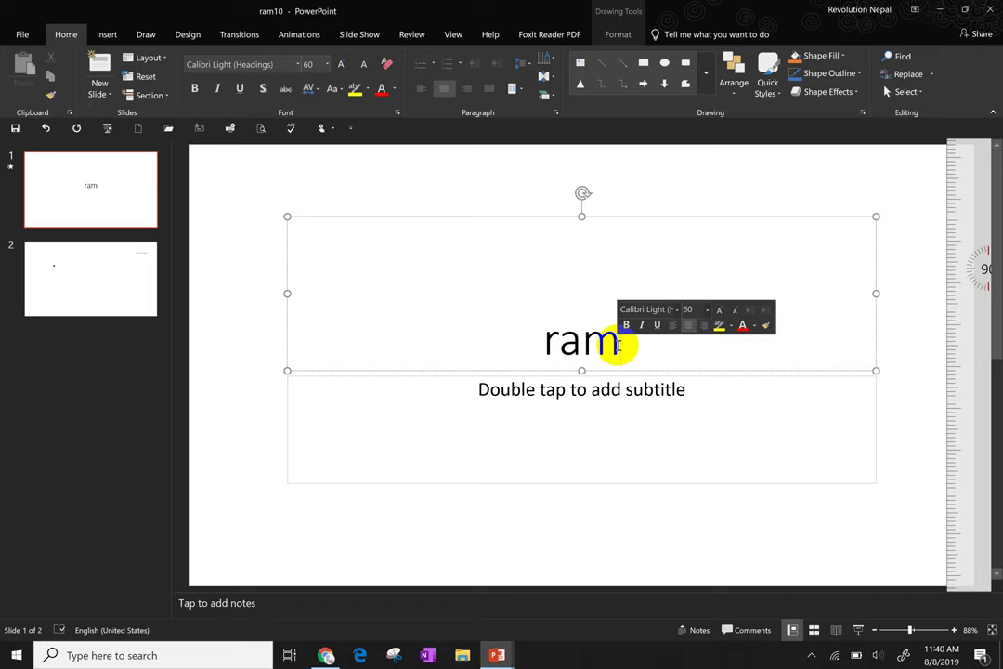
pyautogui.click(697, 323)
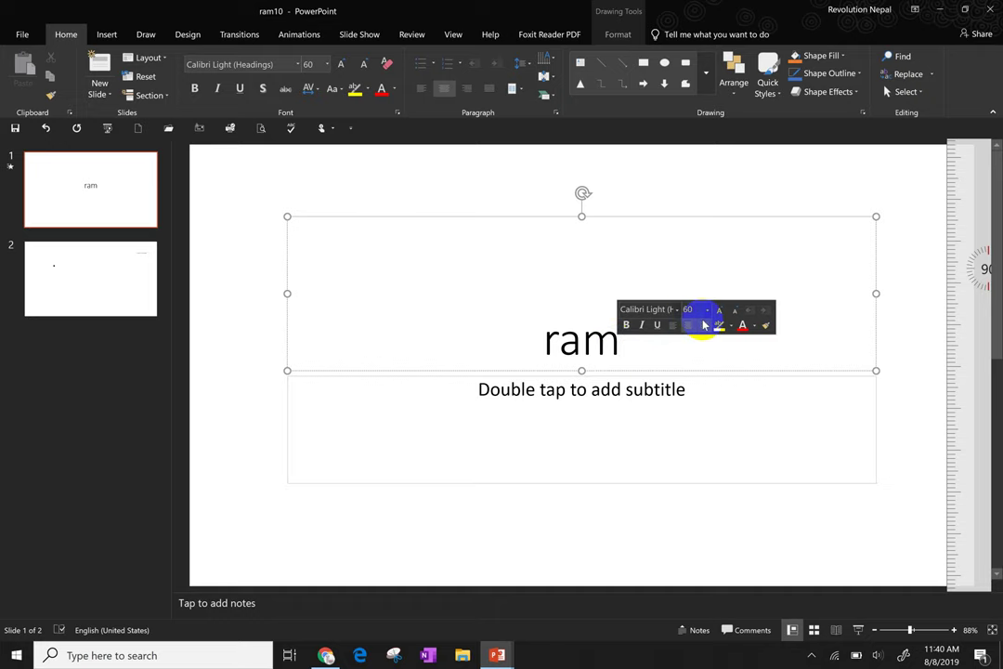
pyautogui.click(597, 402)
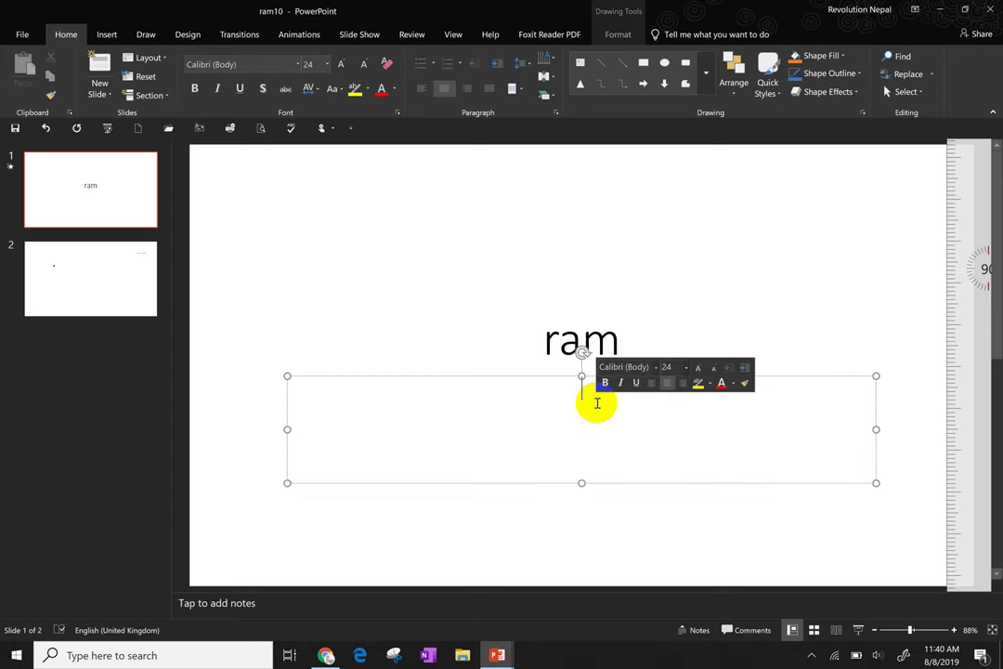
pyautogui.rightClick(595, 402)
pyautogui.moveTo(628, 320)
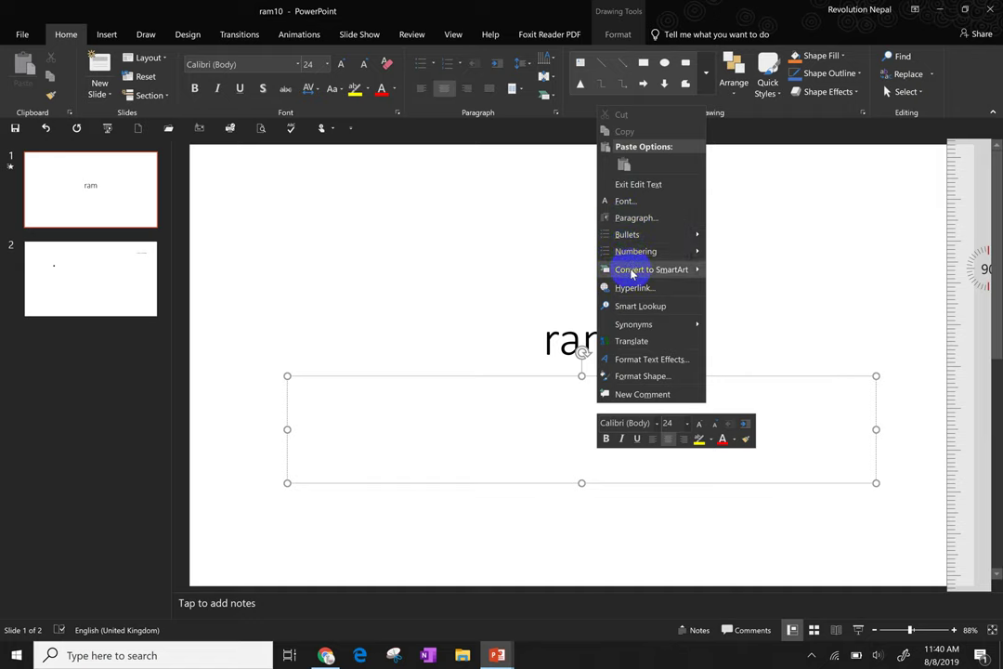
pyautogui.moveTo(632, 271)
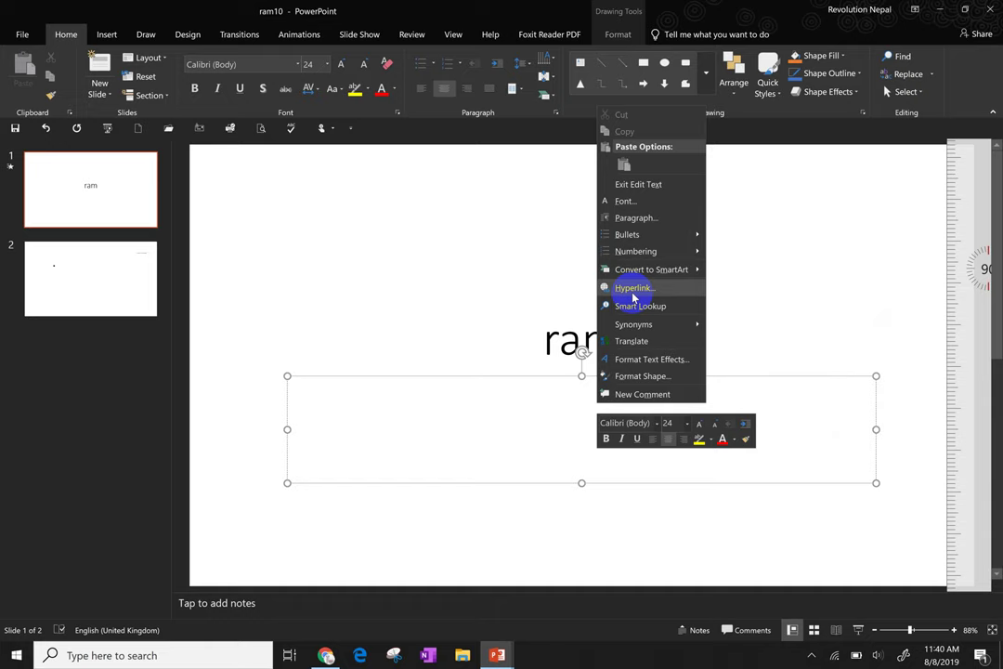
# - Close the subtitle's context menu and expand the taskbar's hidden-icons tray
pyautogui.click(511, 294)
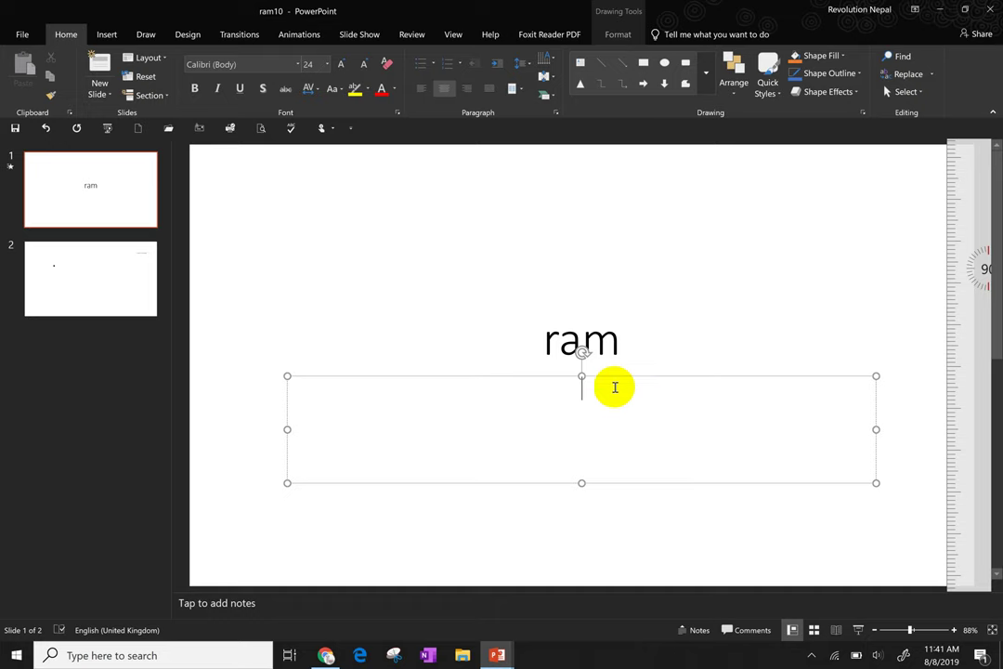
pyautogui.click(812, 655)
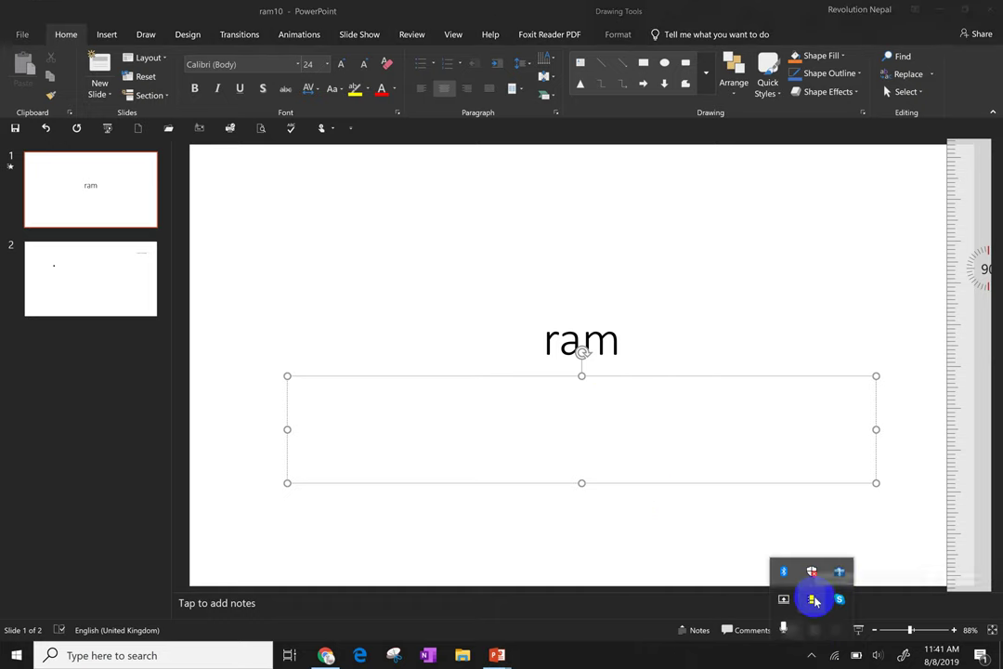